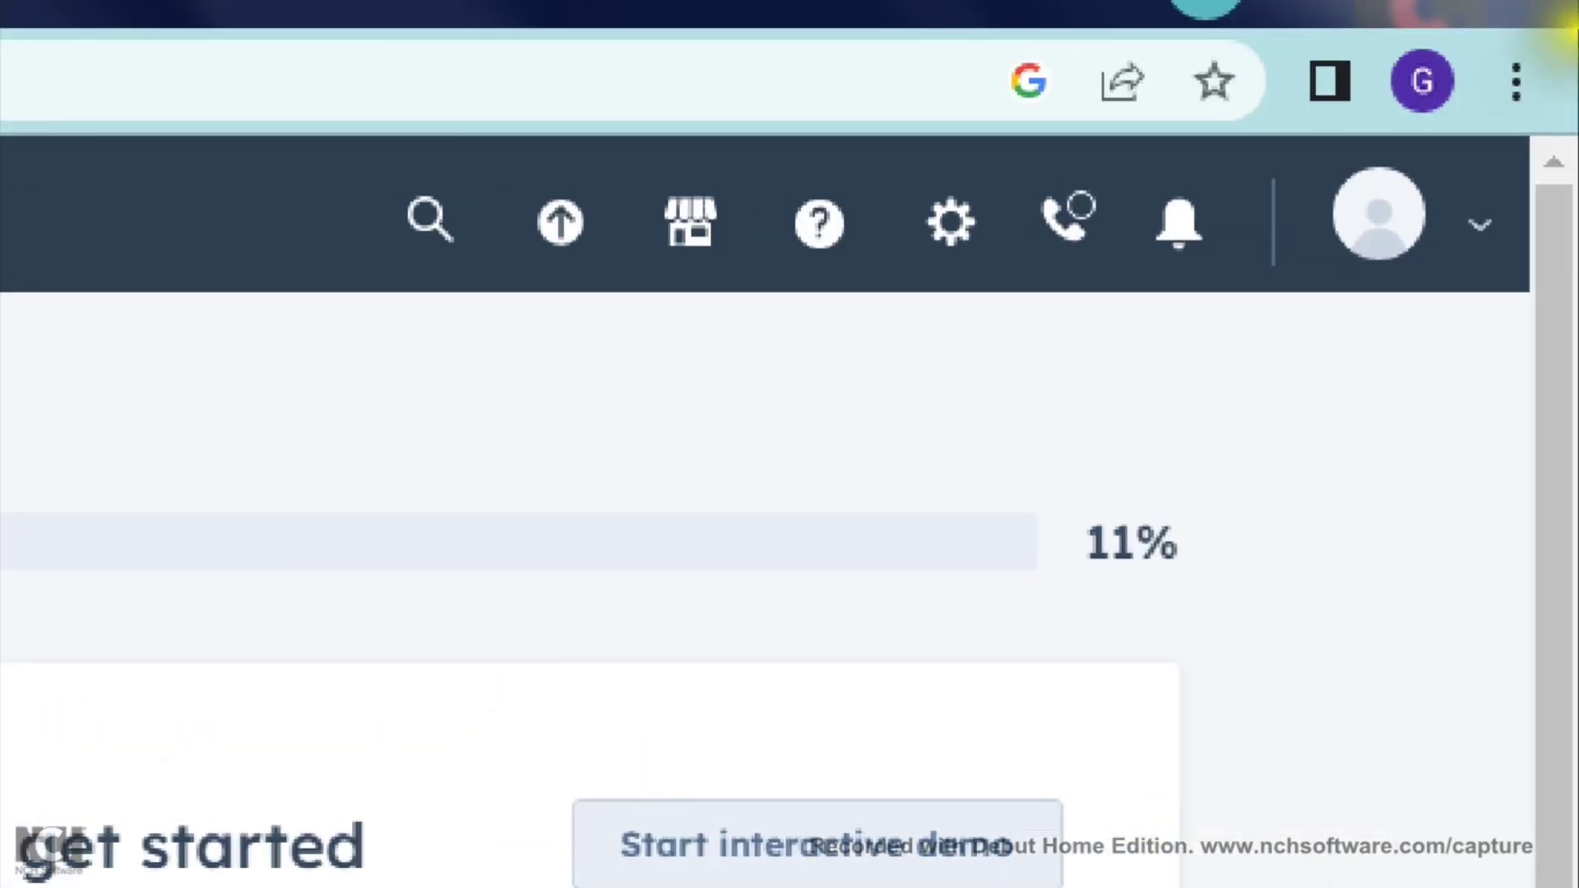
Step: Open the account's profile preferences and review the global settings and the default home page options
click(1539, 121)
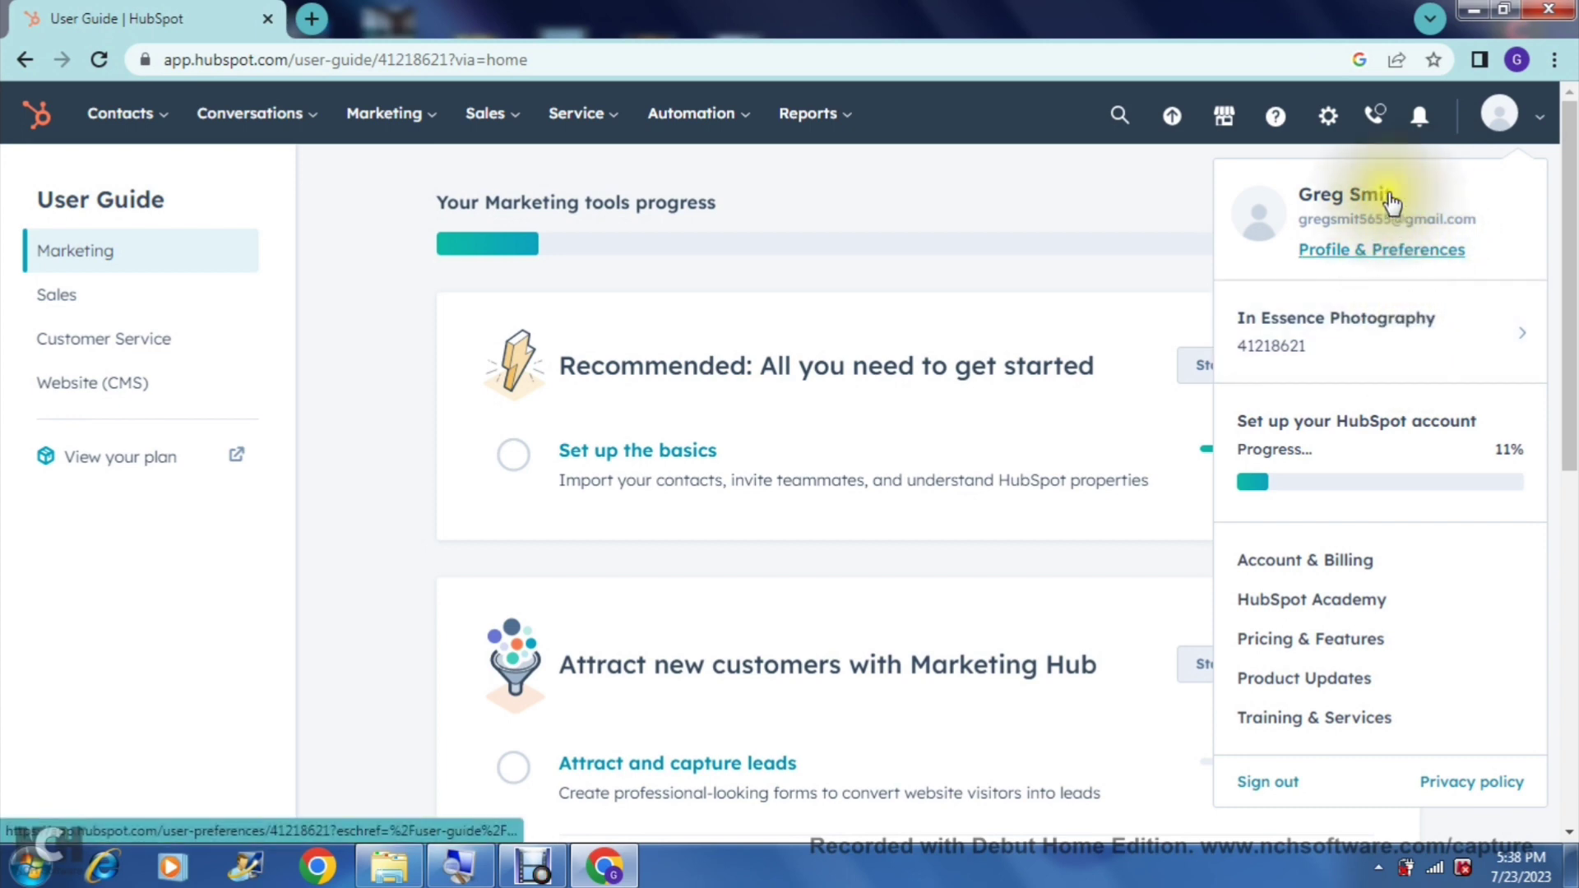
click(1396, 246)
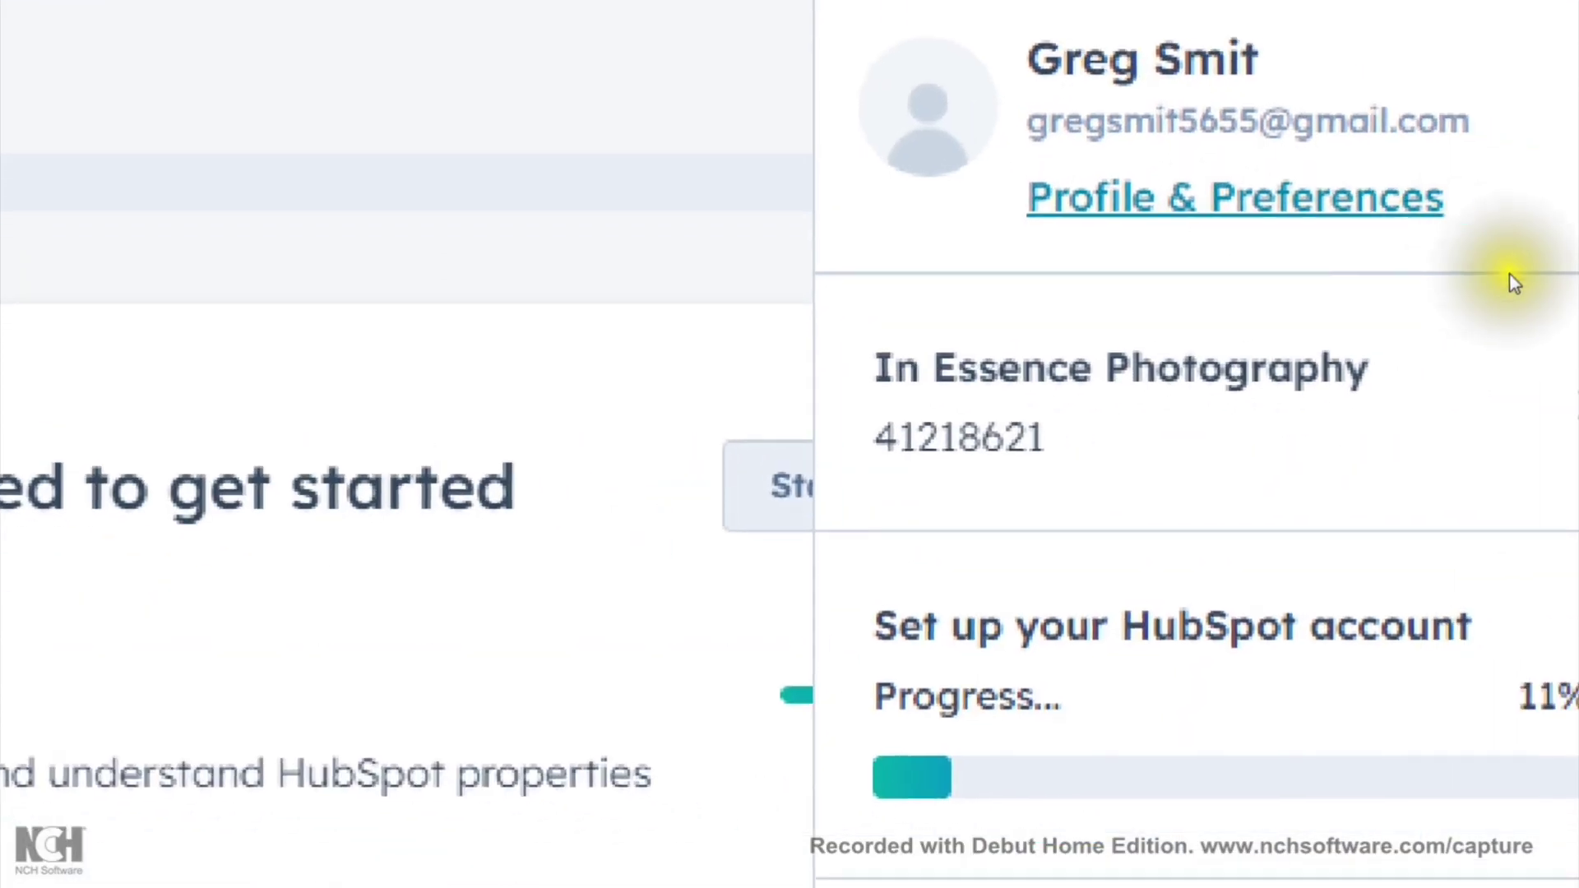
click(1424, 245)
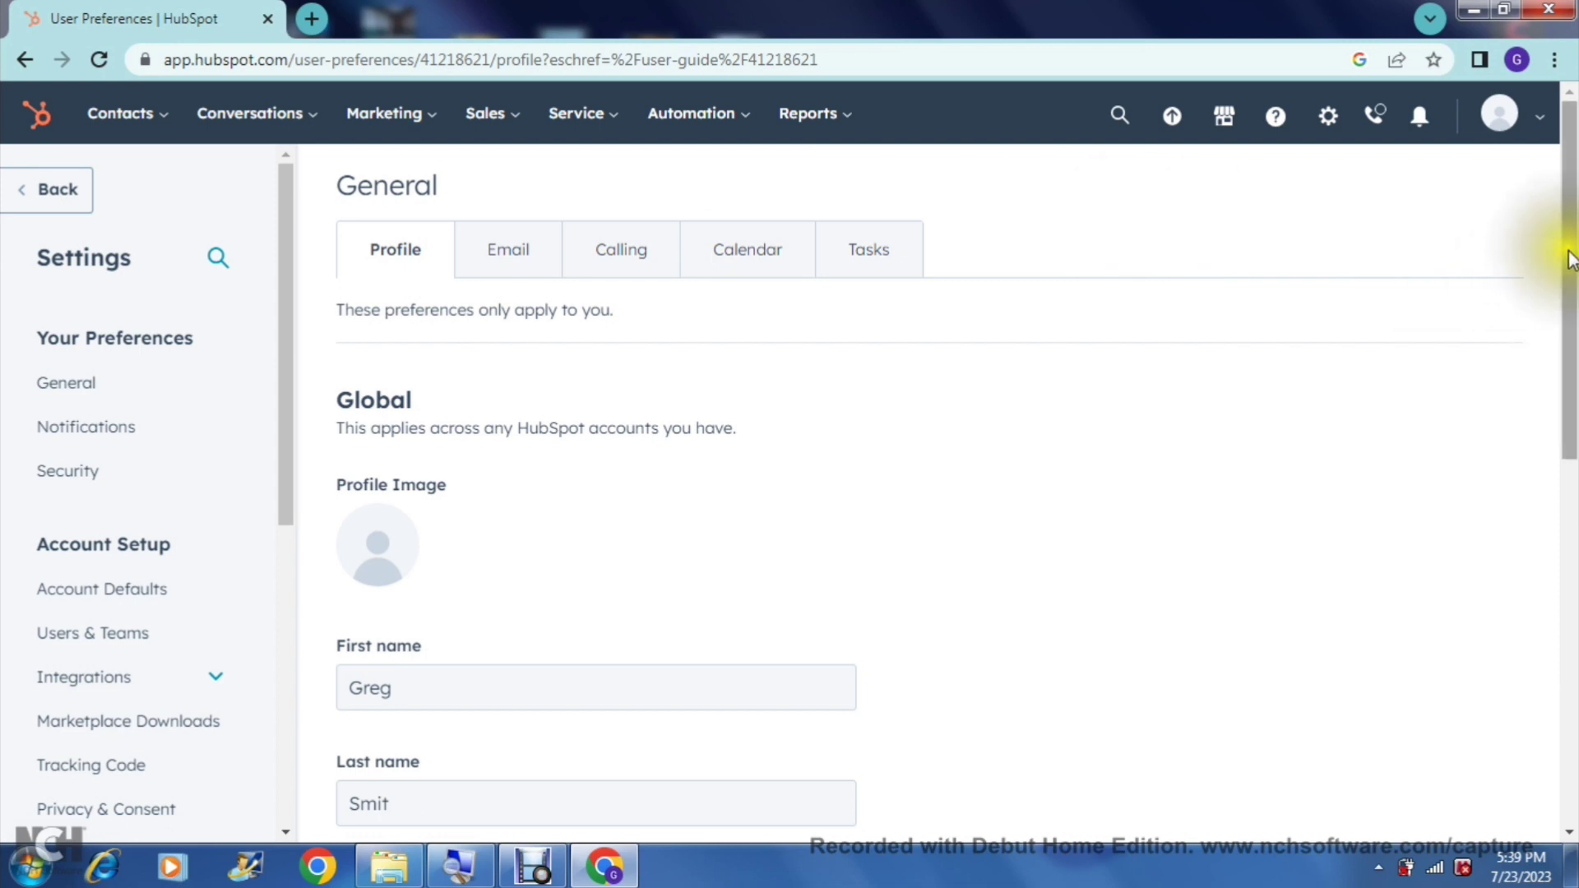
drag(1570, 259, 1571, 637)
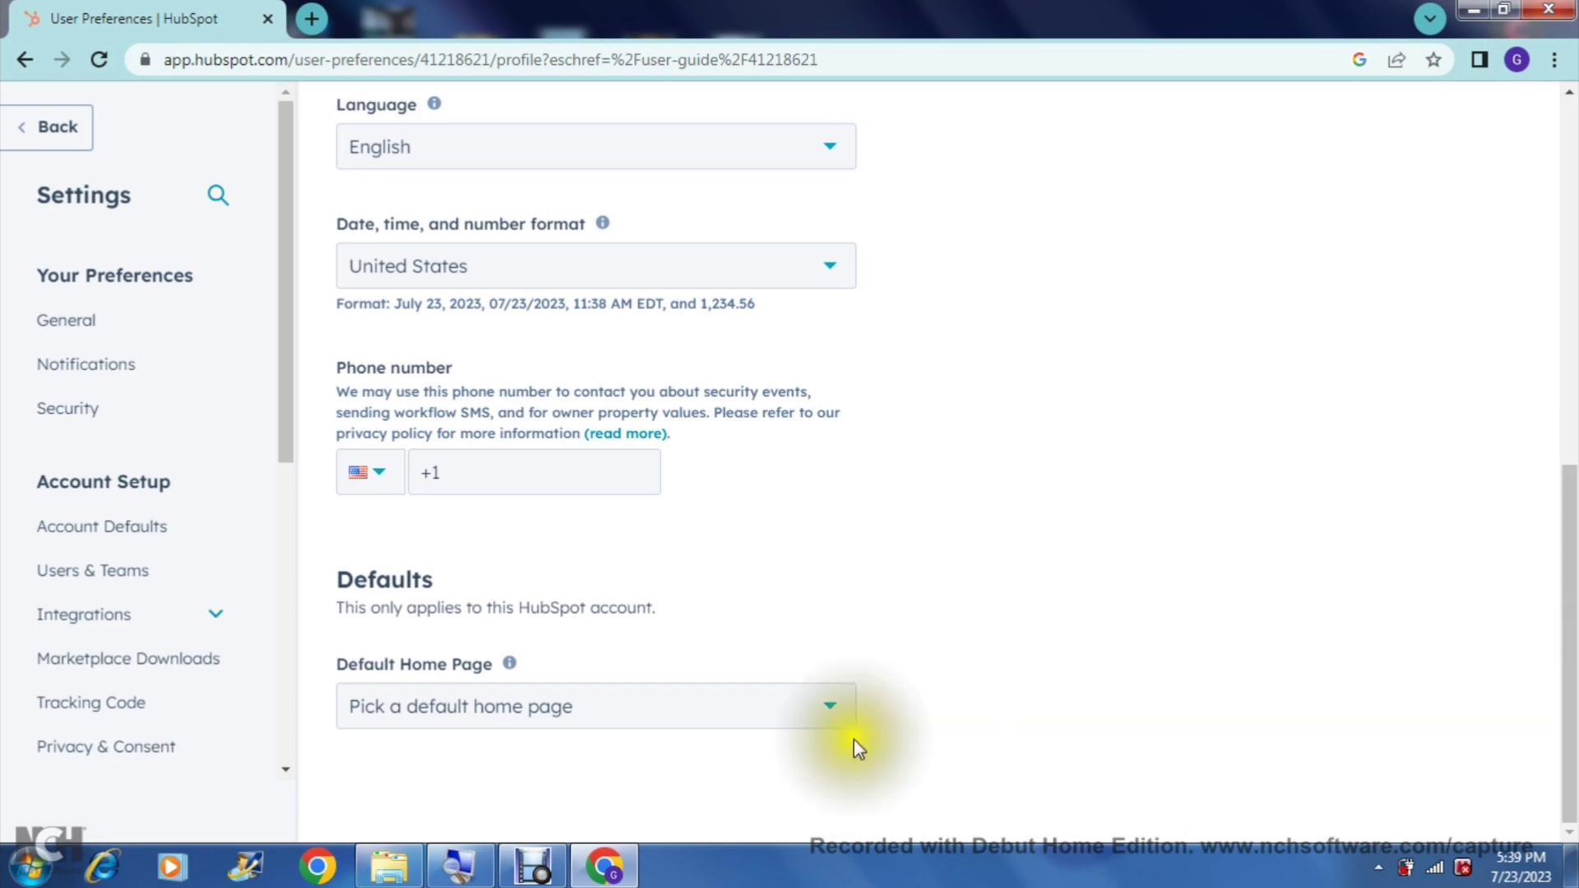
click(776, 721)
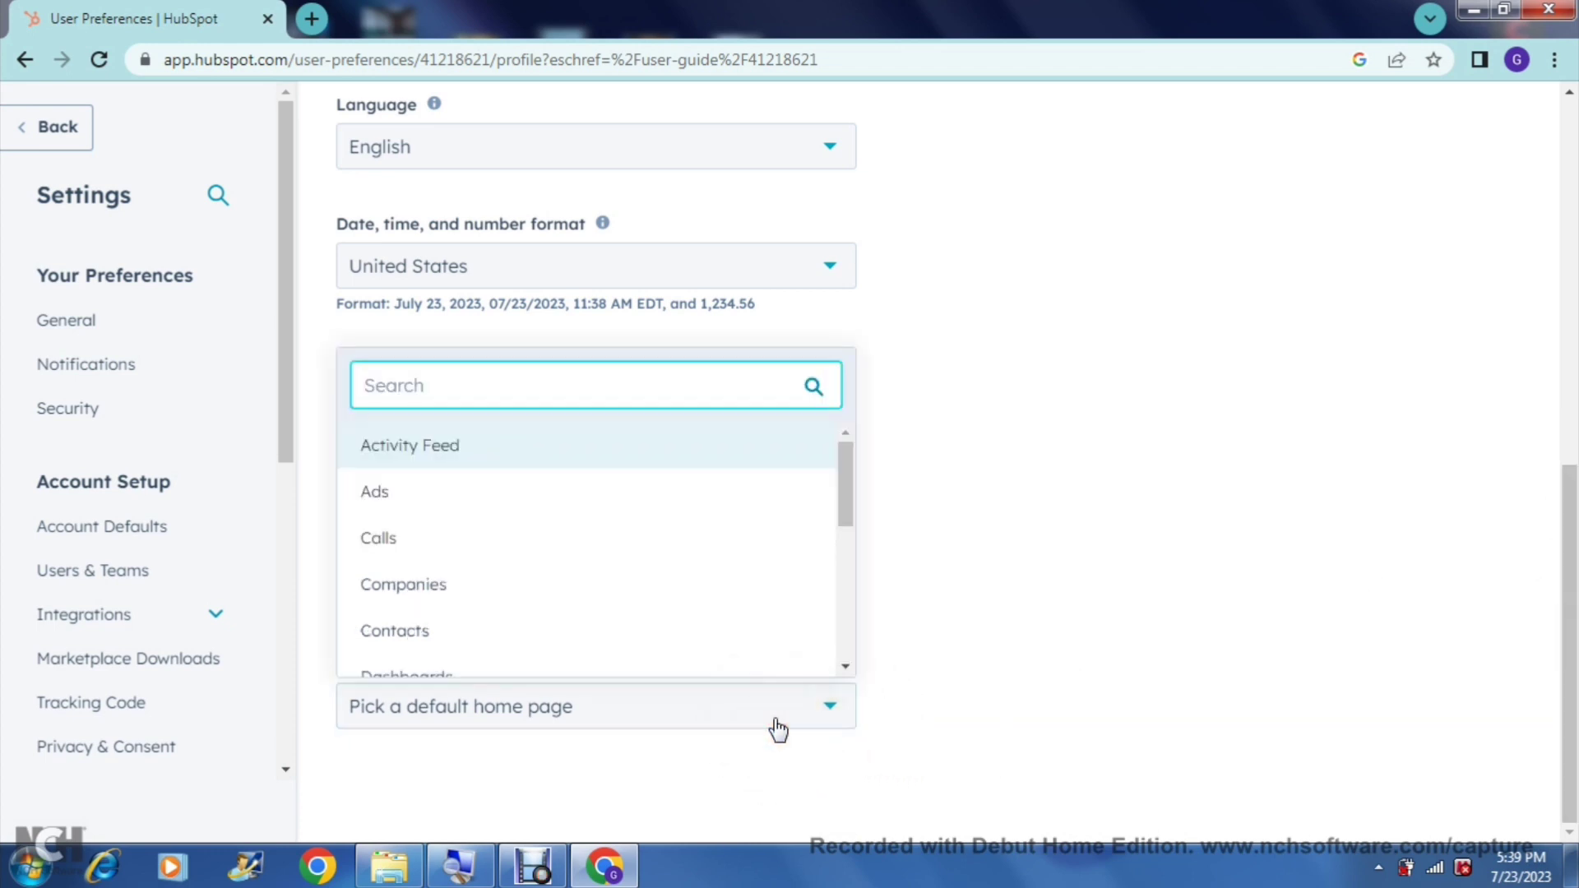
click(781, 708)
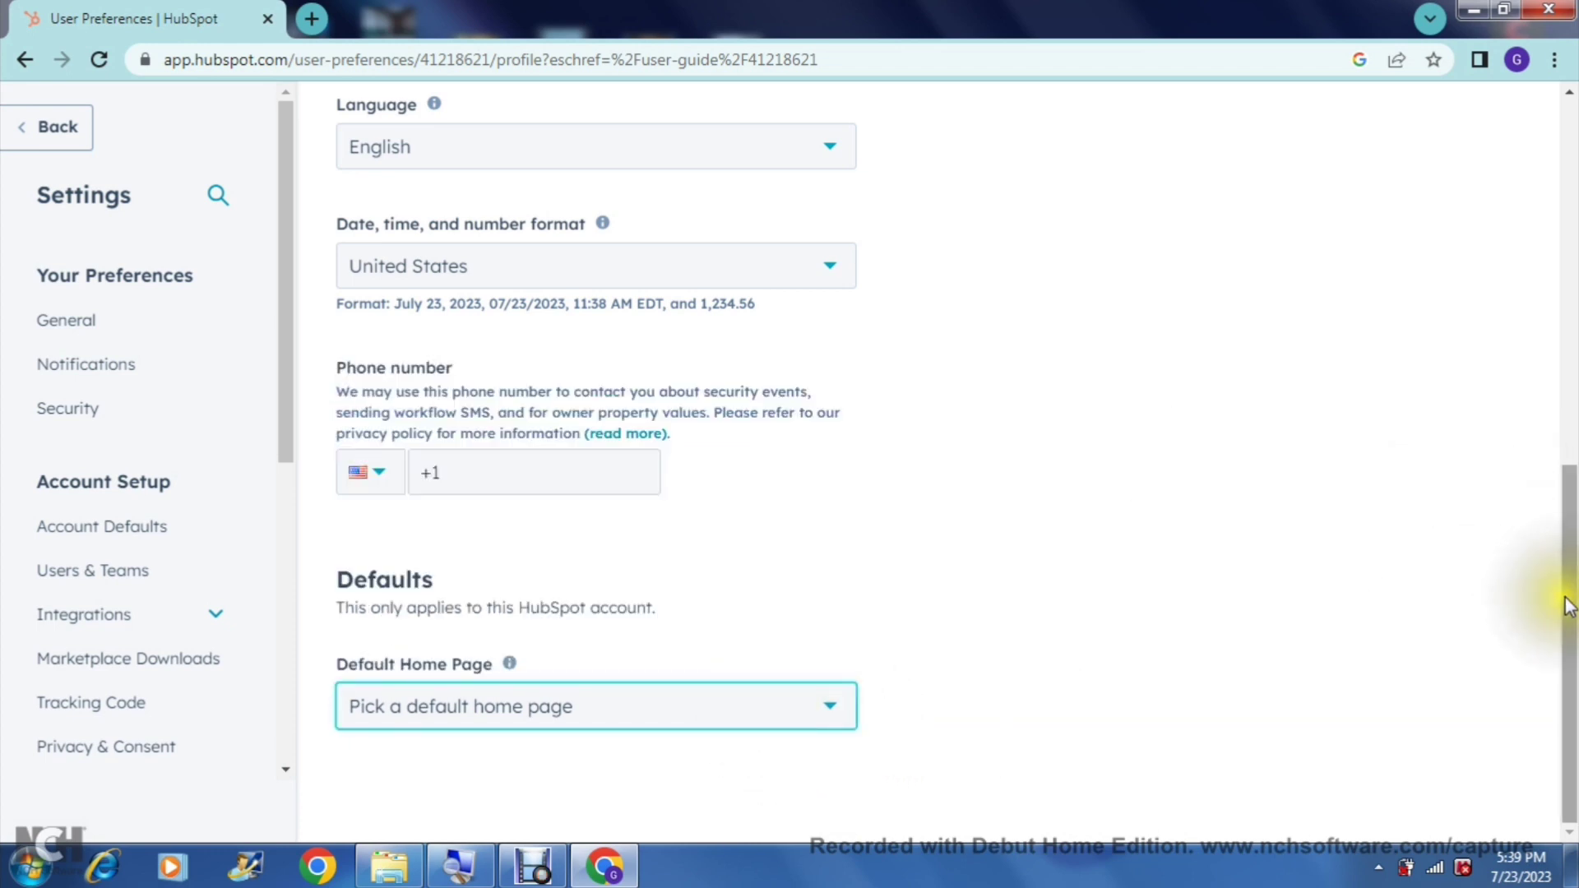
drag(1567, 606, 1457, 186)
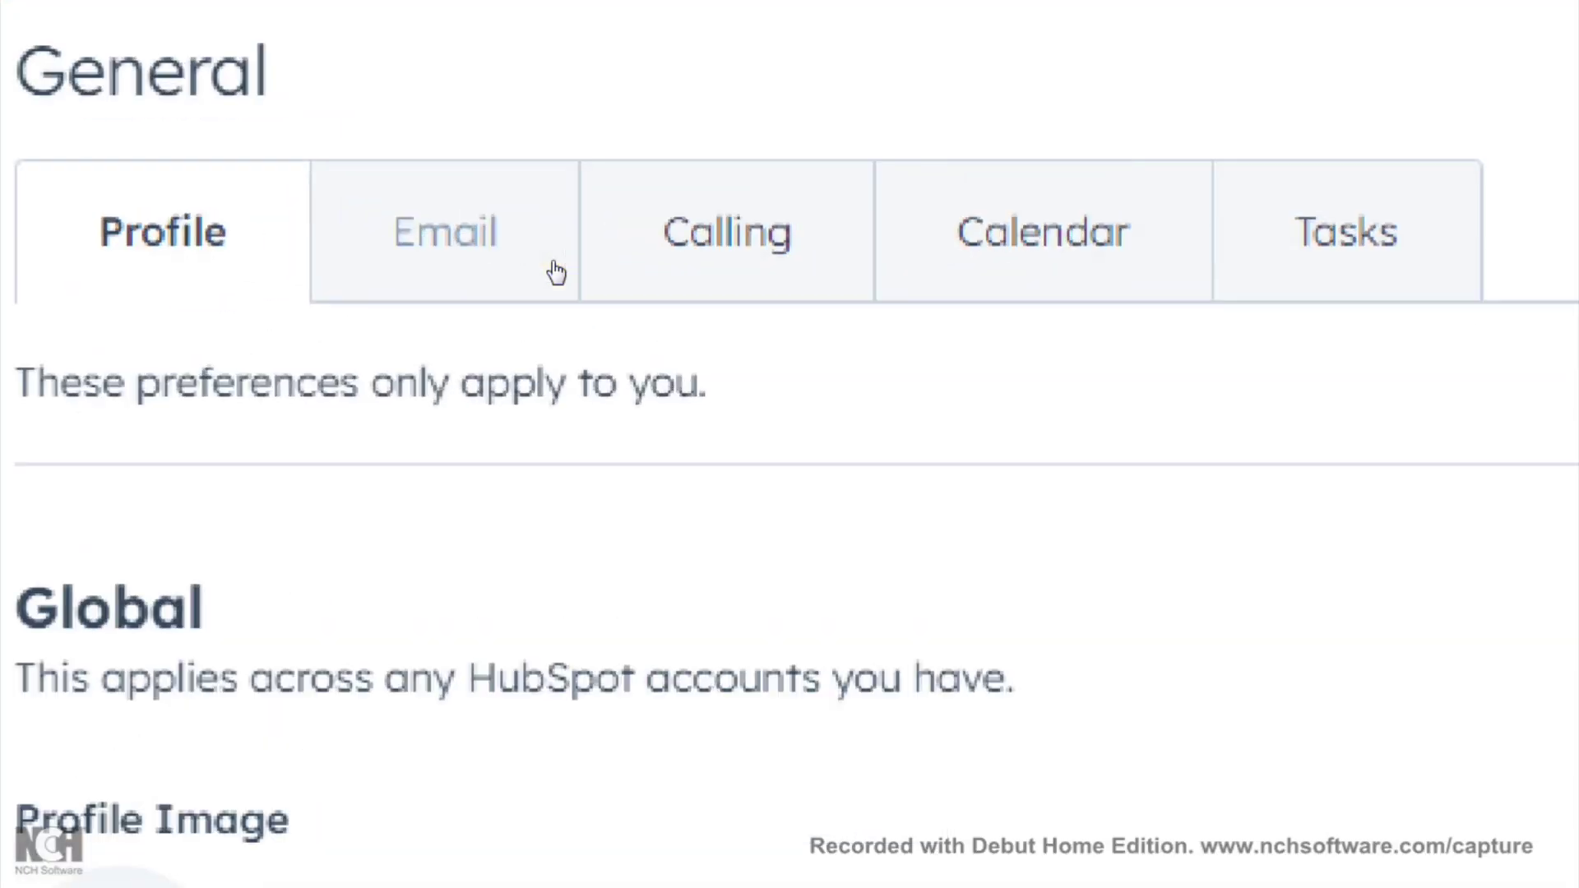
Step: Review the general preferences for email and calling, and open the calendar preferences
click(552, 265)
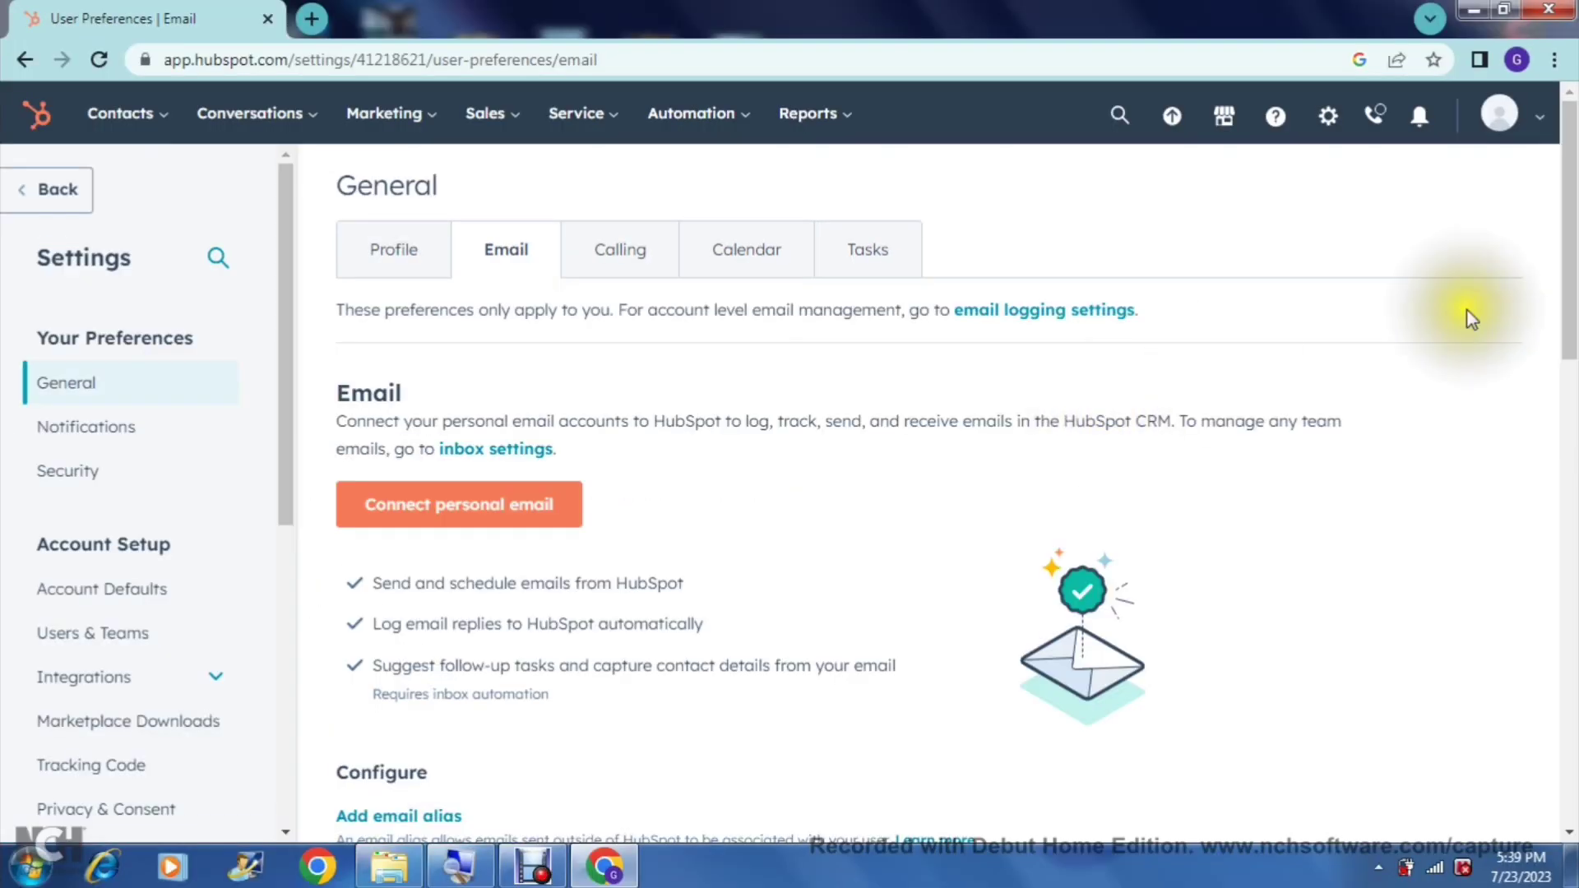
mouse_move(1571, 259)
mouse_down()
mouse_move(1569, 649)
mouse_move(1560, 247)
mouse_up()
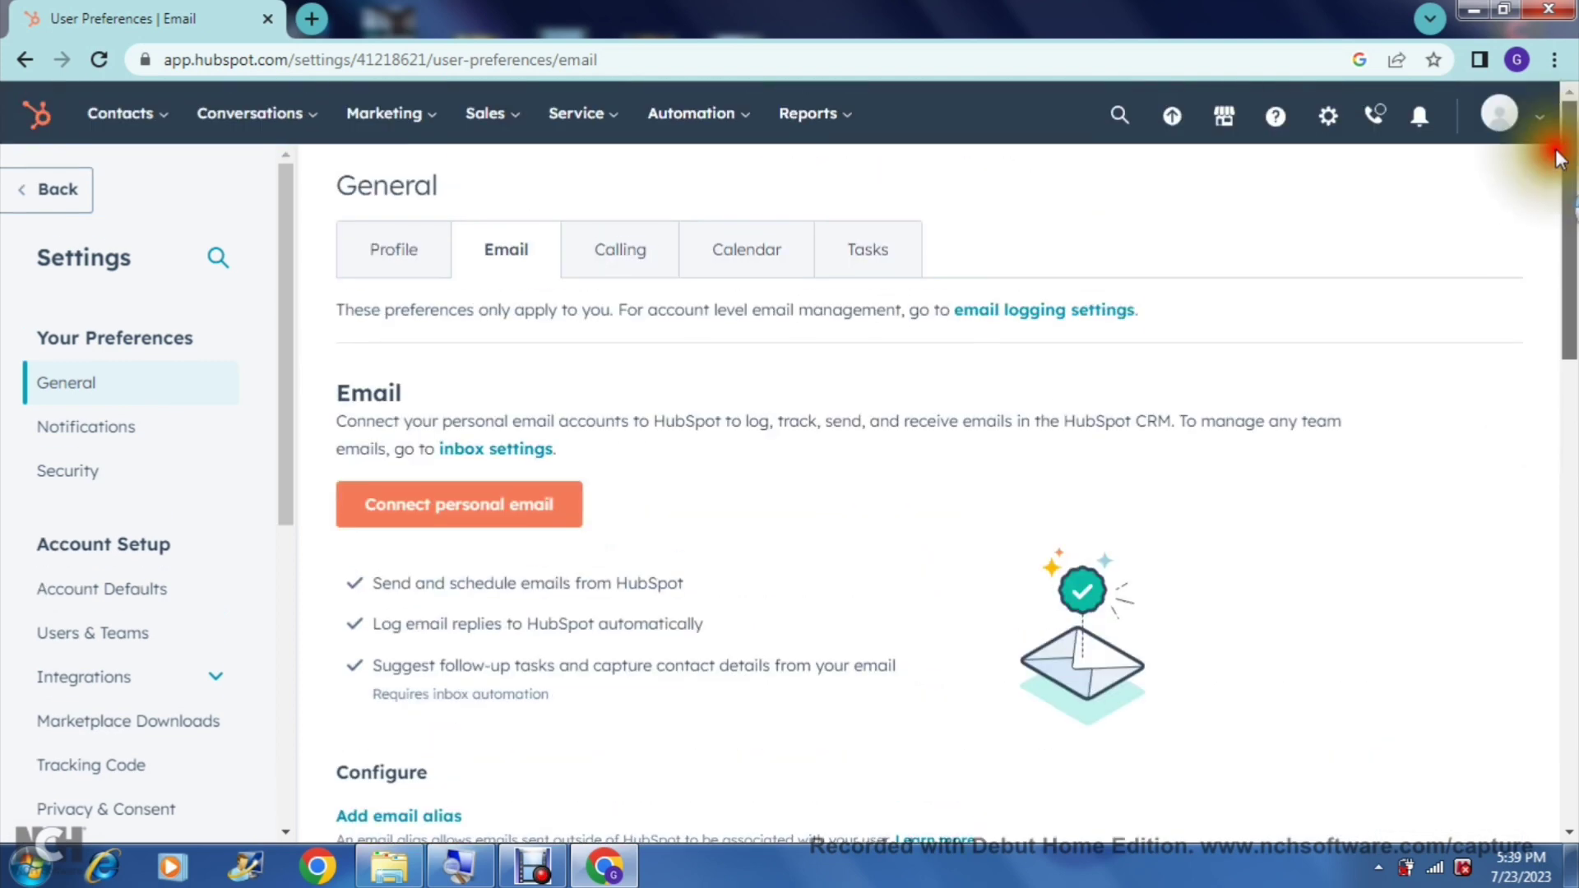
click(625, 253)
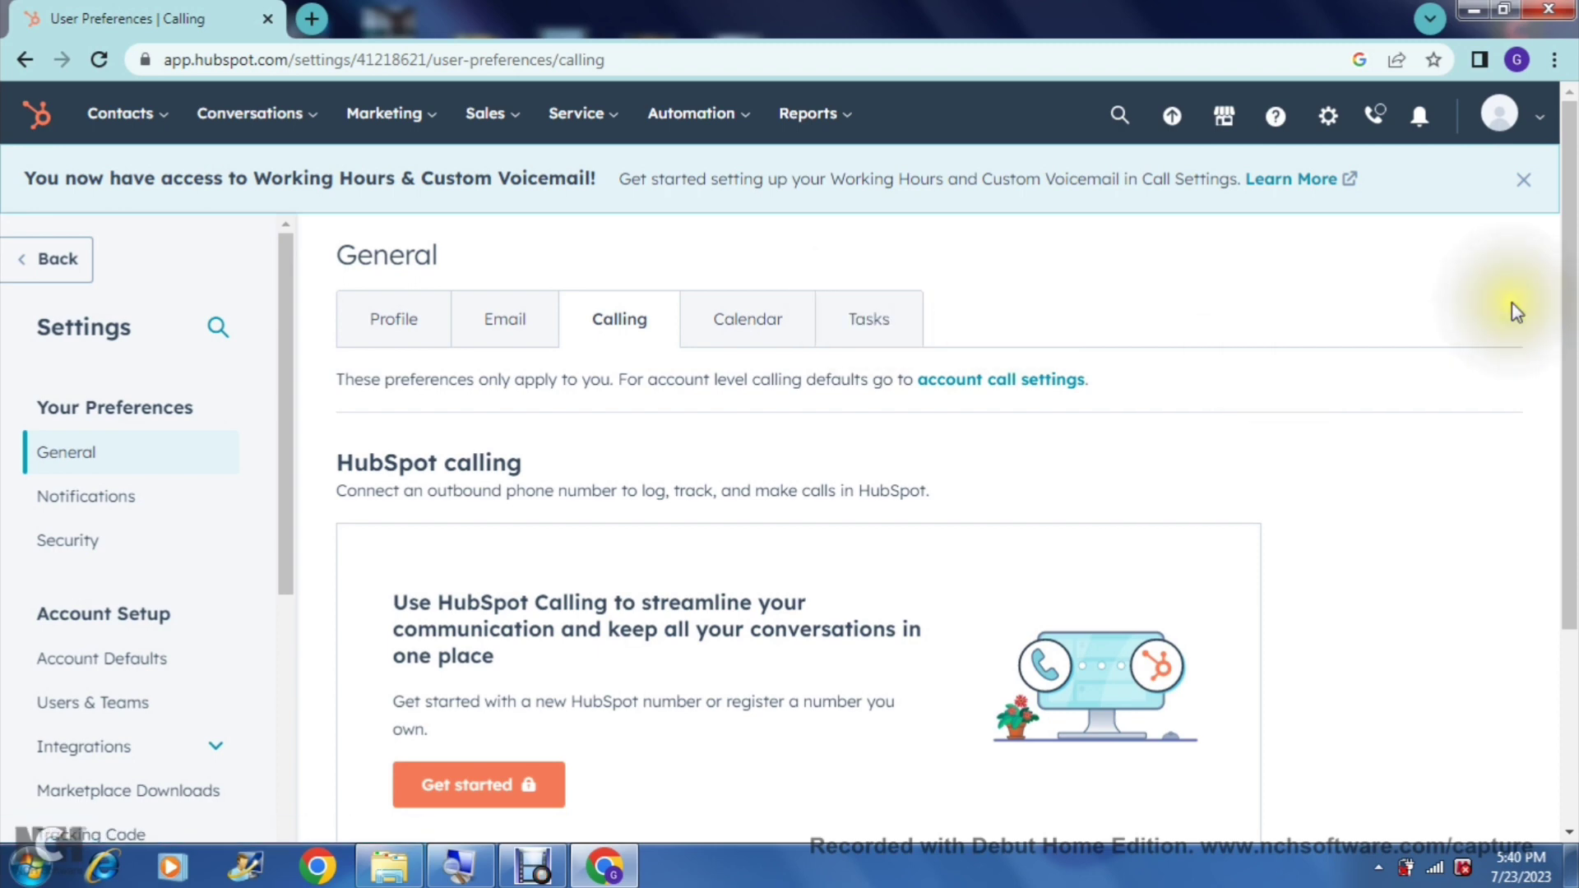
drag(1573, 288, 1572, 477)
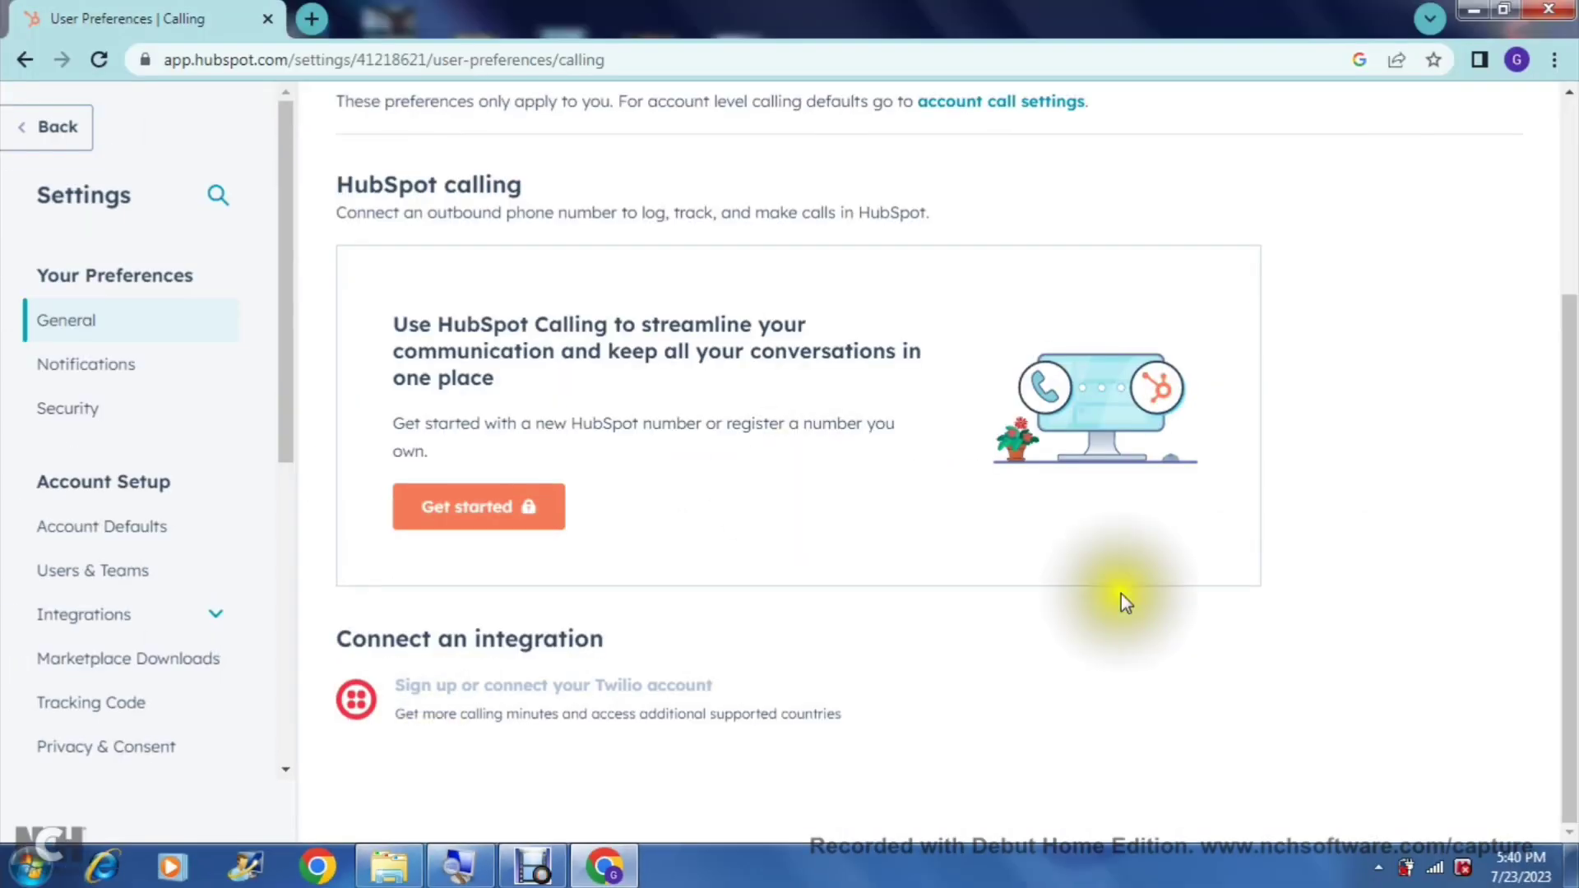
drag(1561, 539, 1555, 344)
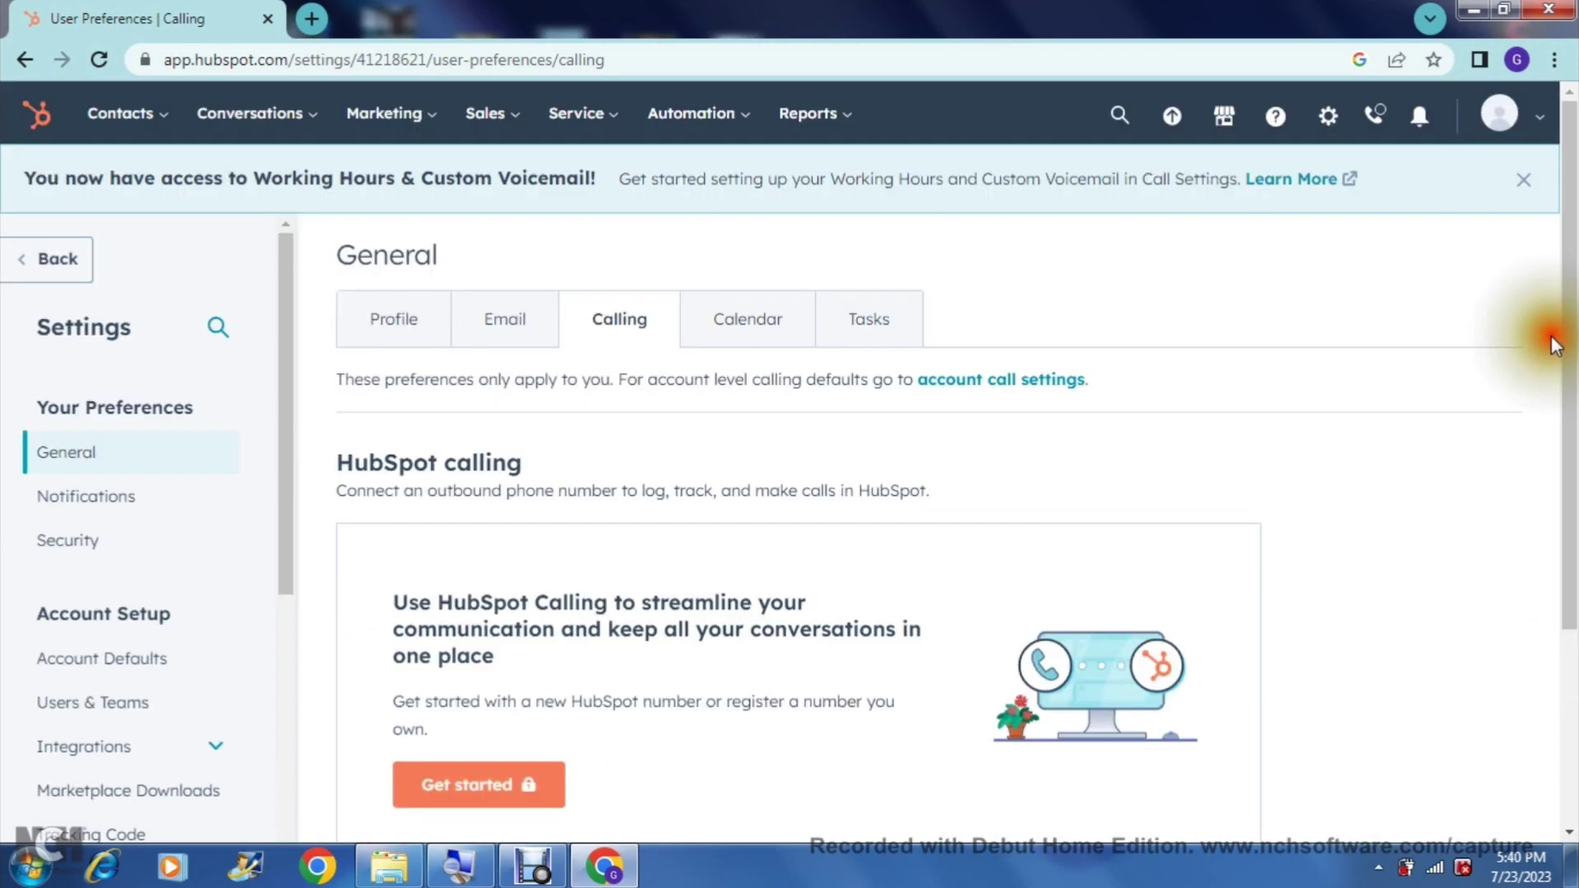
click(736, 329)
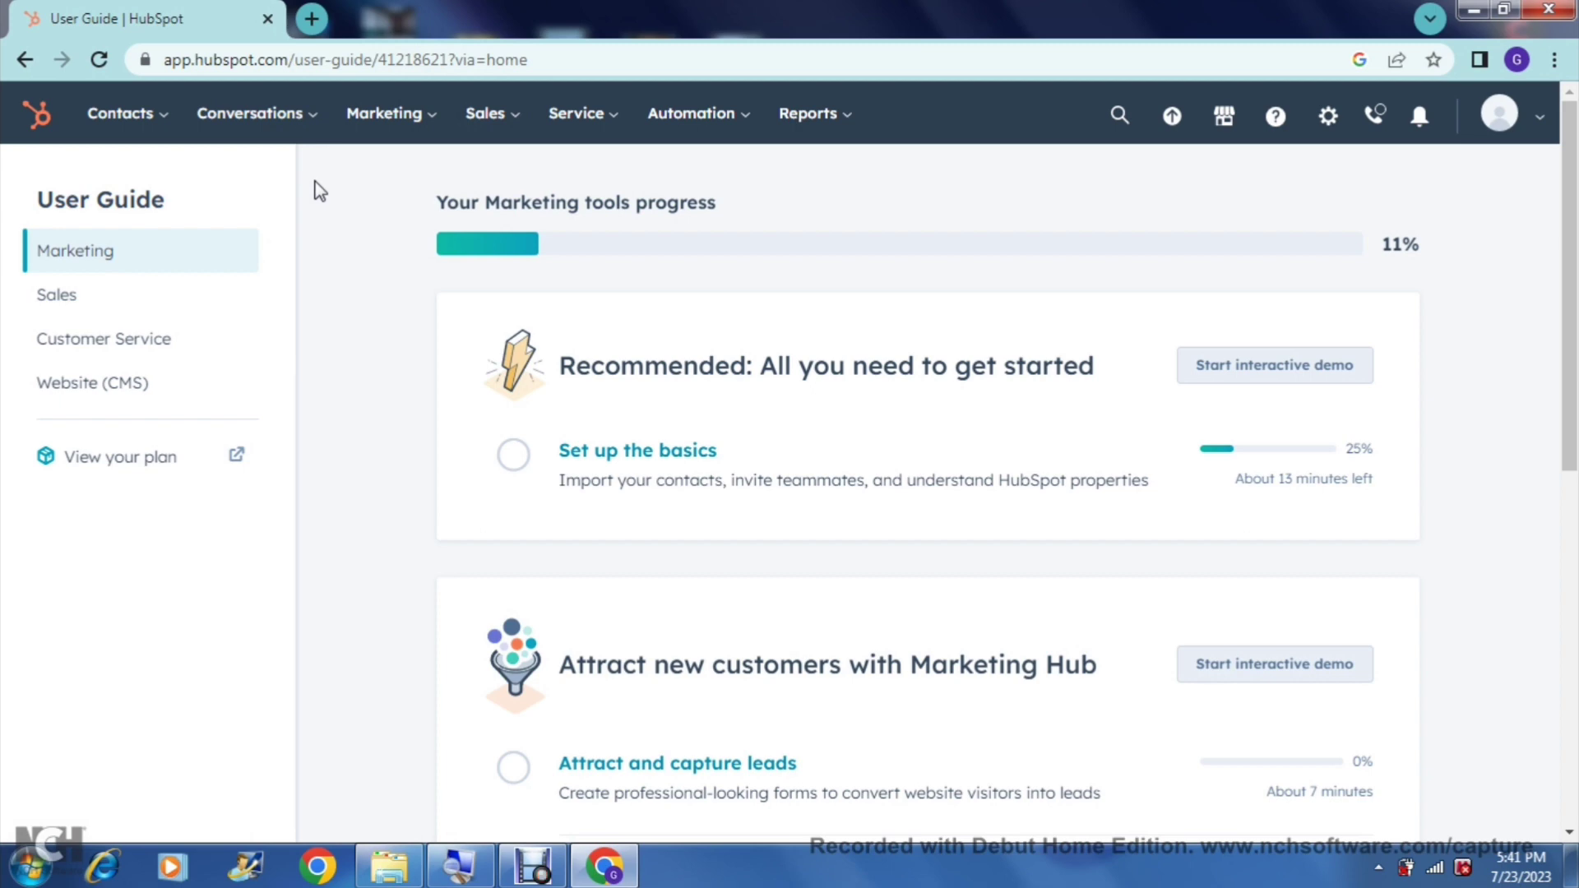
click(166, 120)
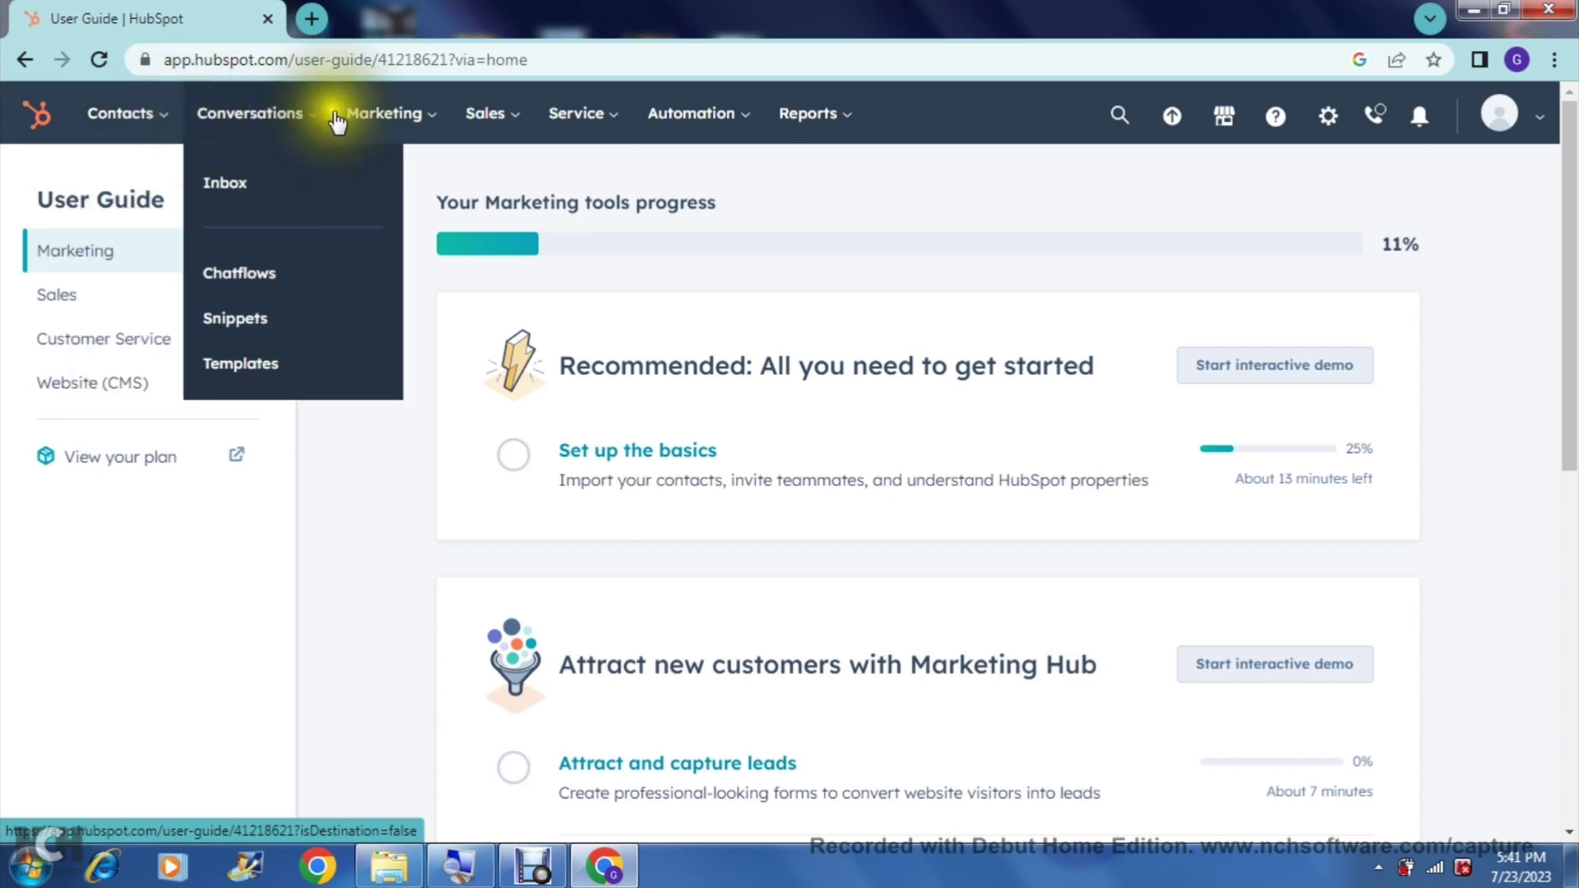
click(453, 131)
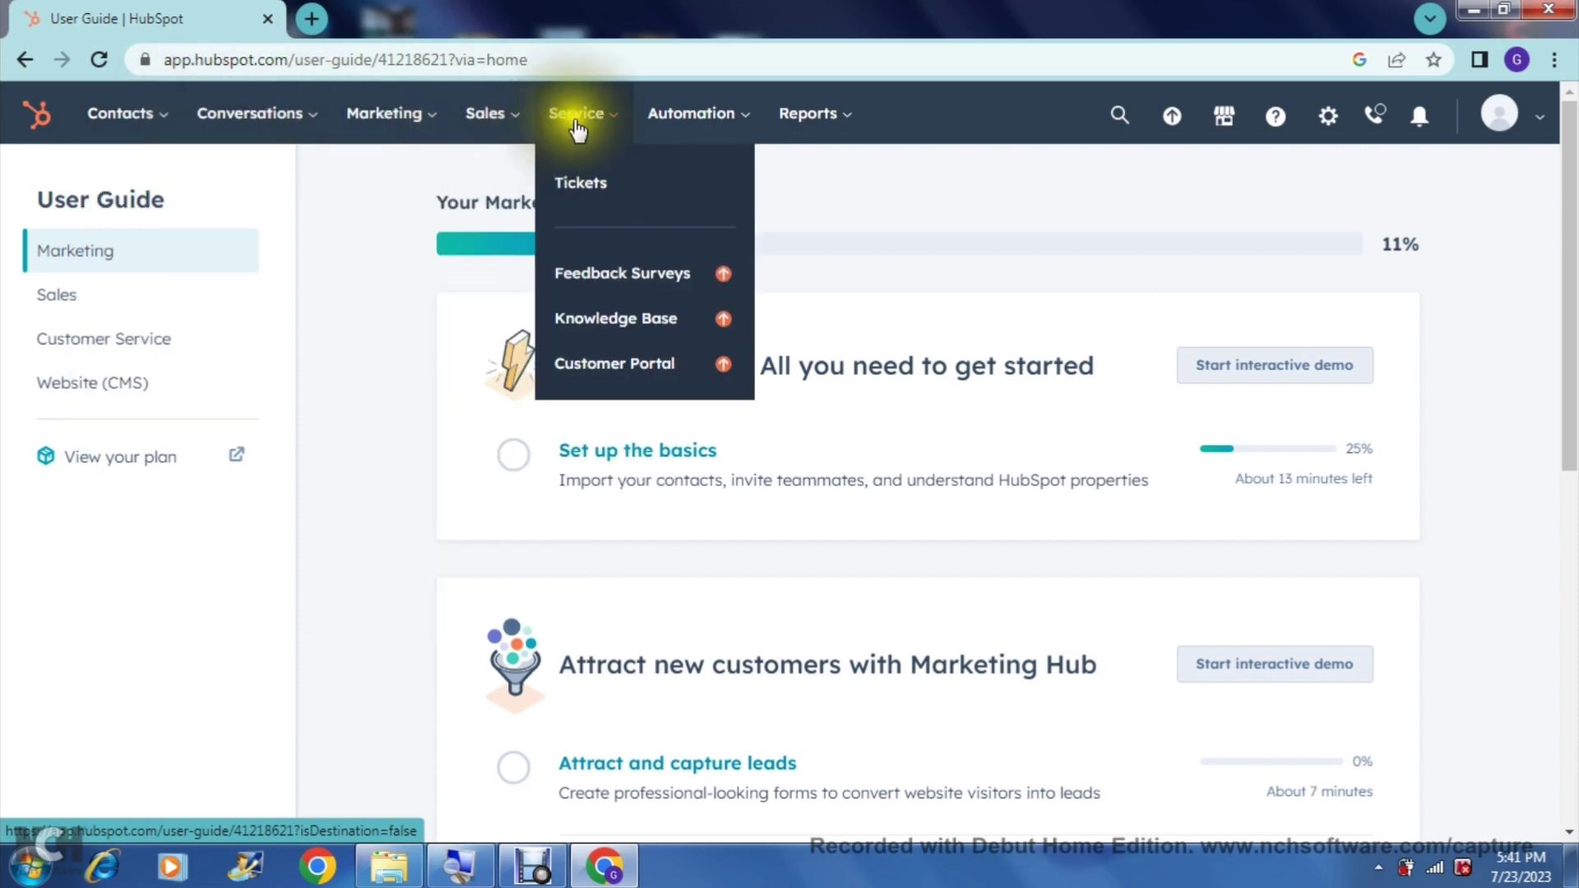
mouse_move(659, 138)
mouse_move(805, 135)
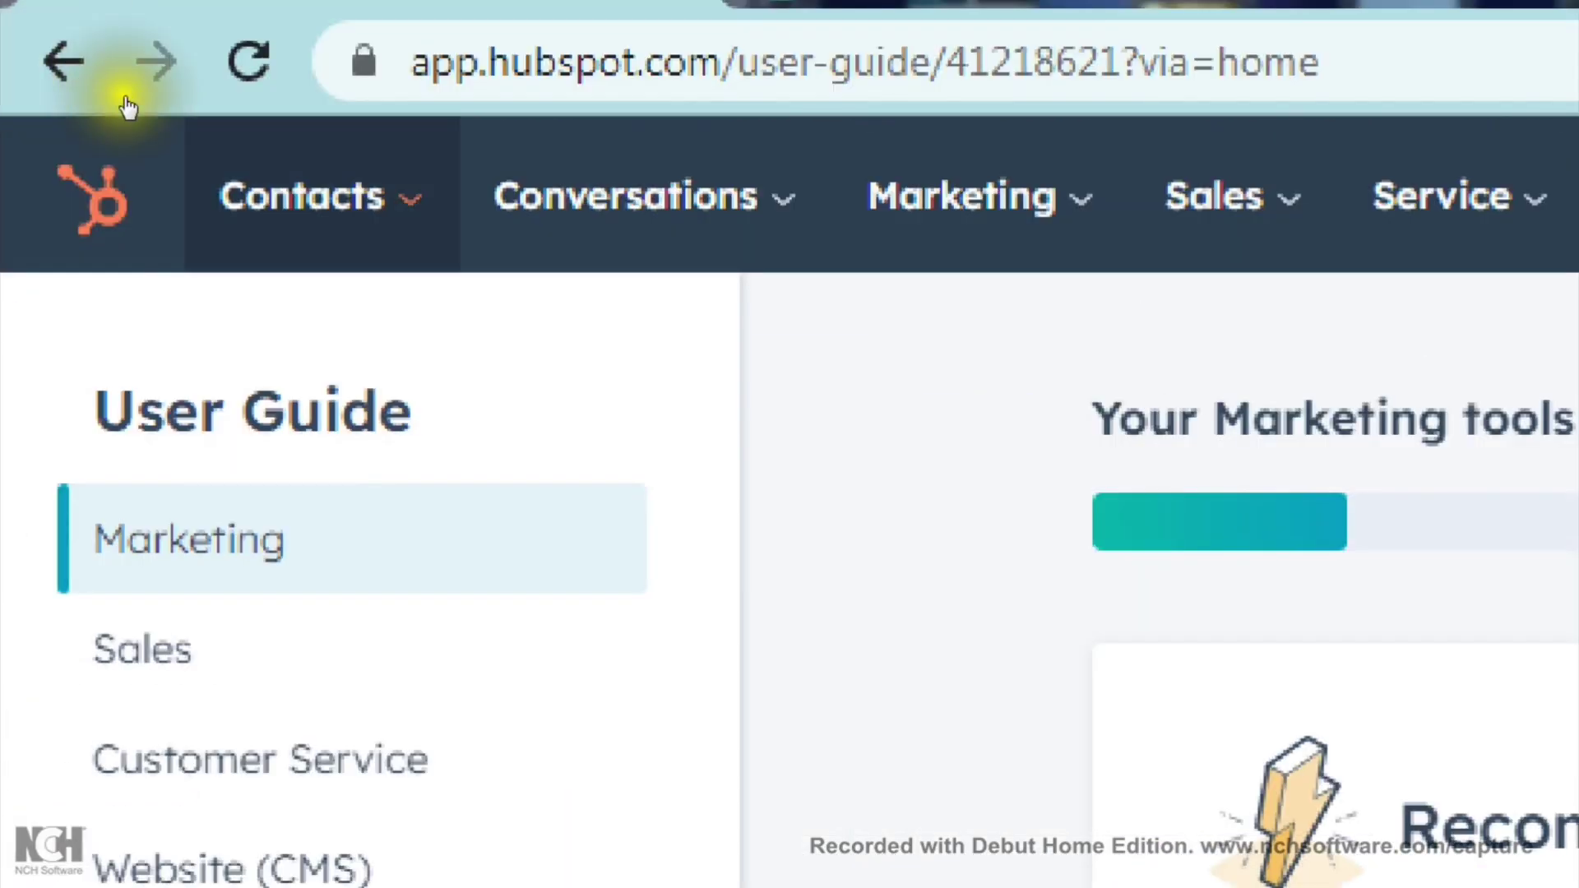
Step: Open the list of all contacts
click(158, 121)
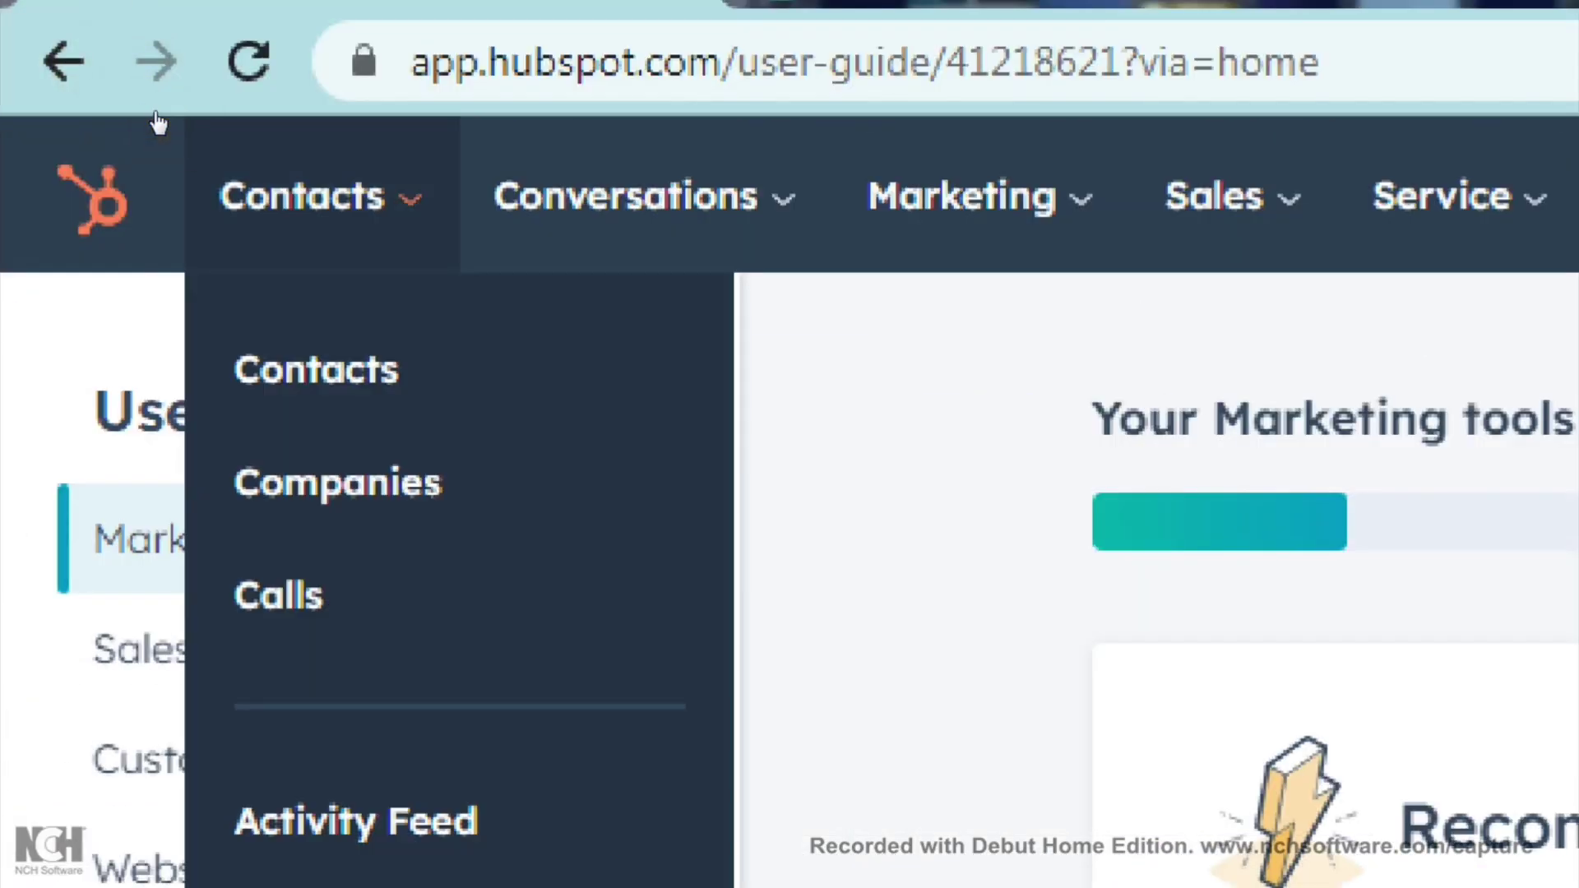
click(142, 182)
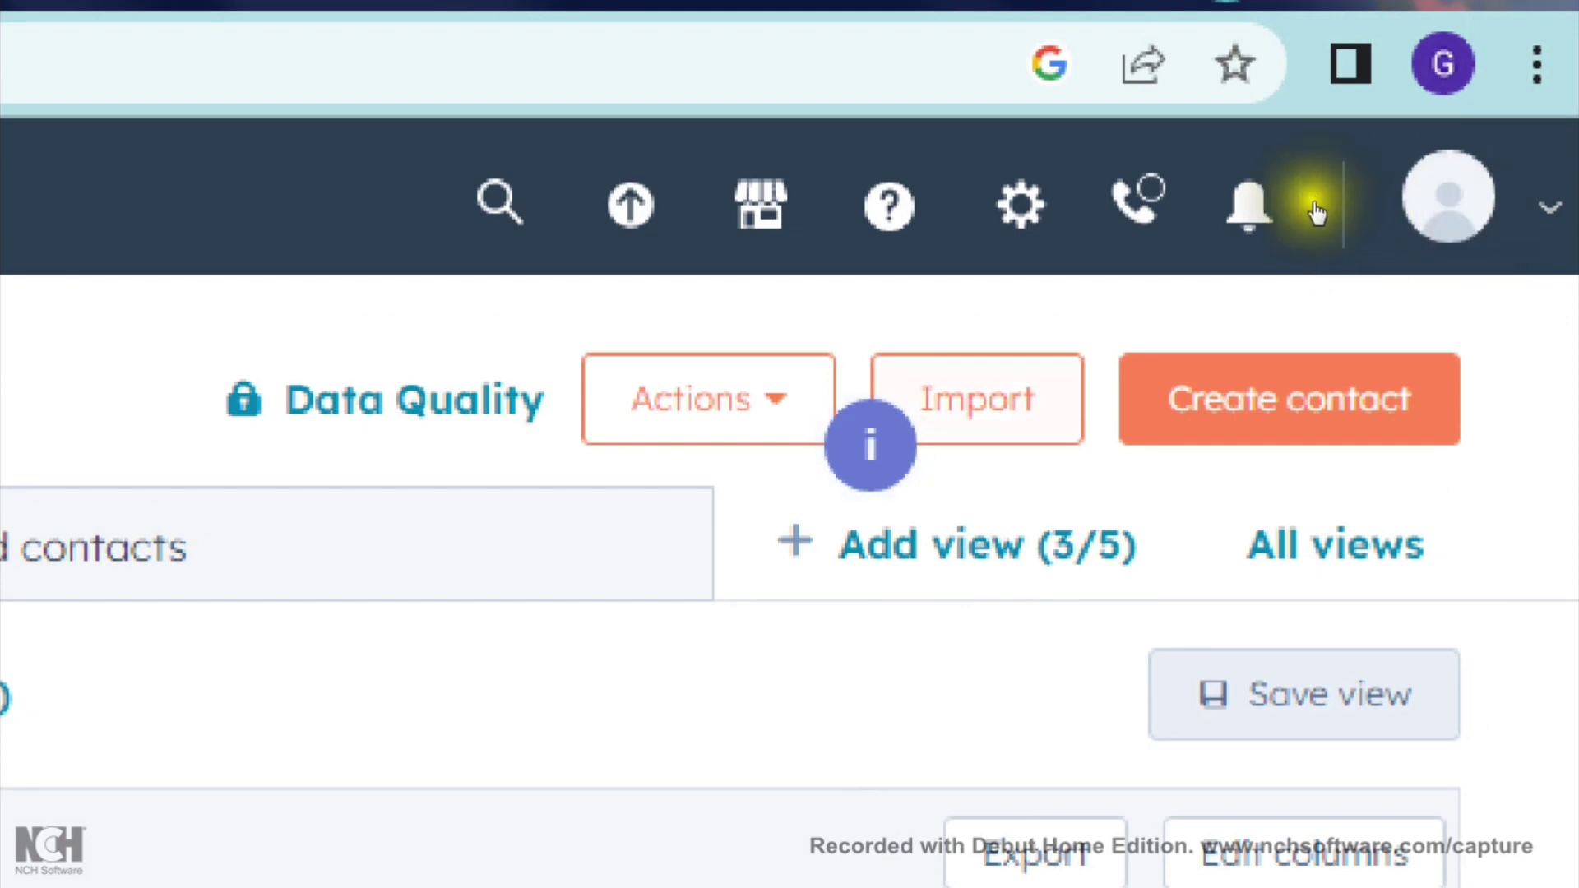
Step: Start a new data import from the contacts list to view its starting options, and cancel it
click(1338, 200)
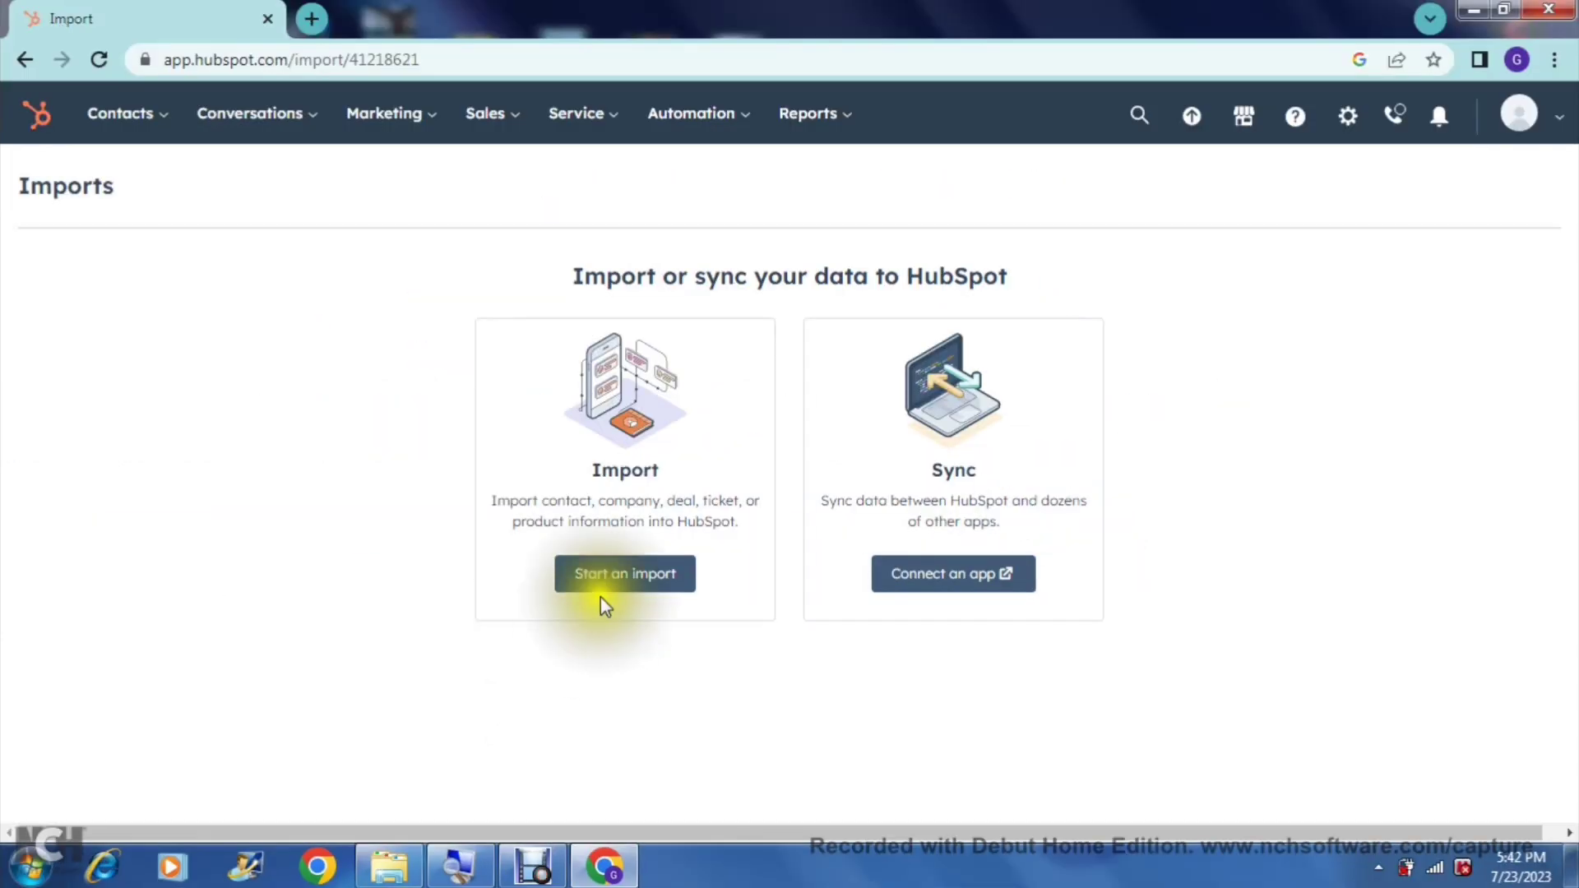
click(638, 580)
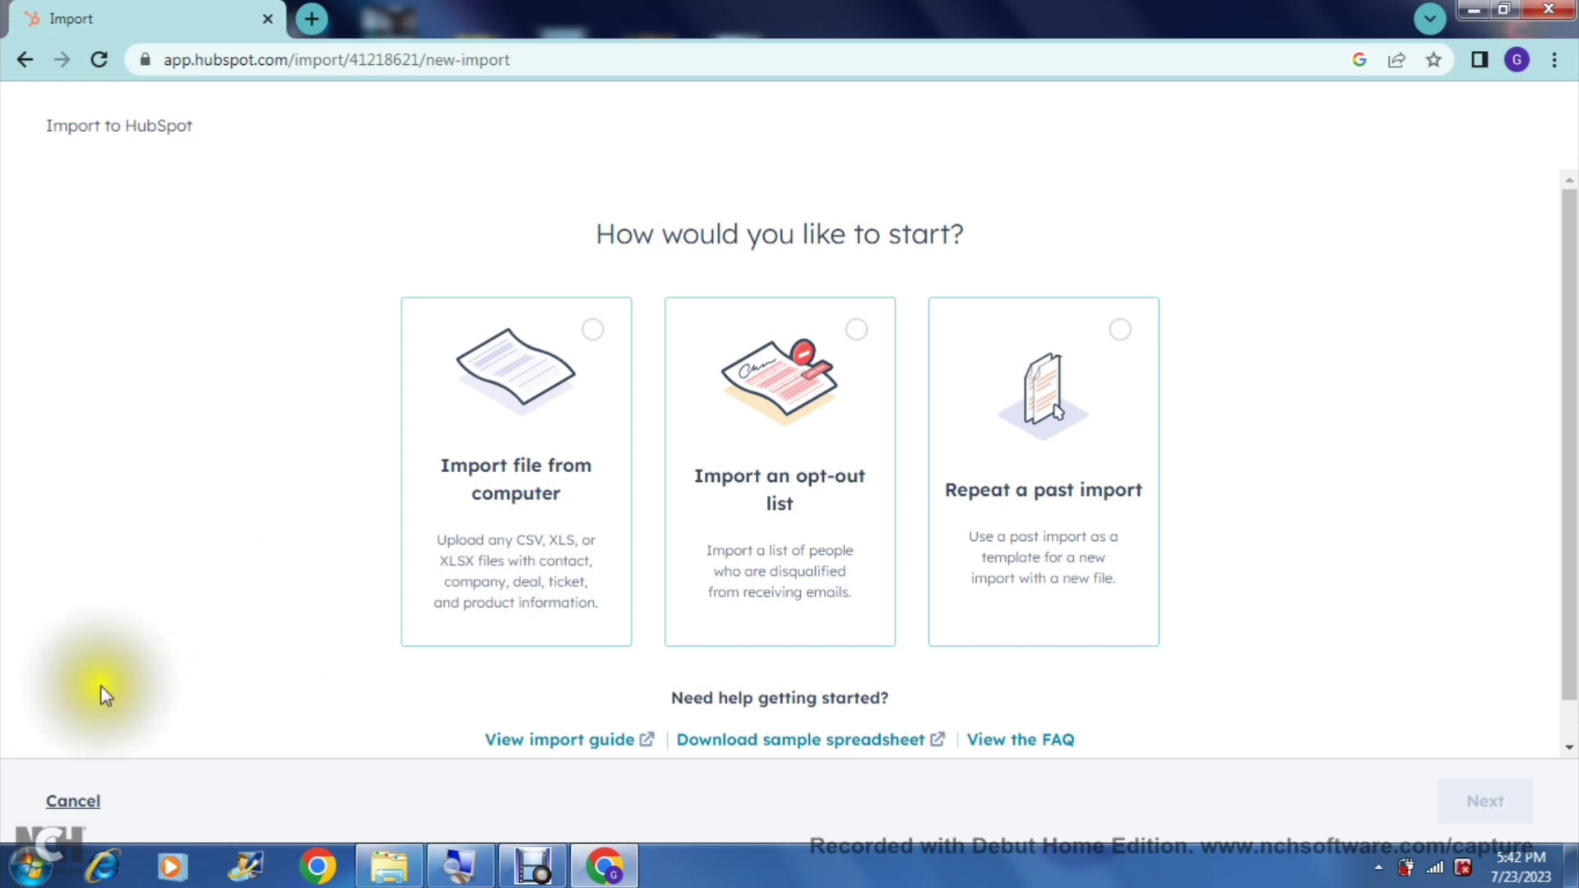
click(73, 801)
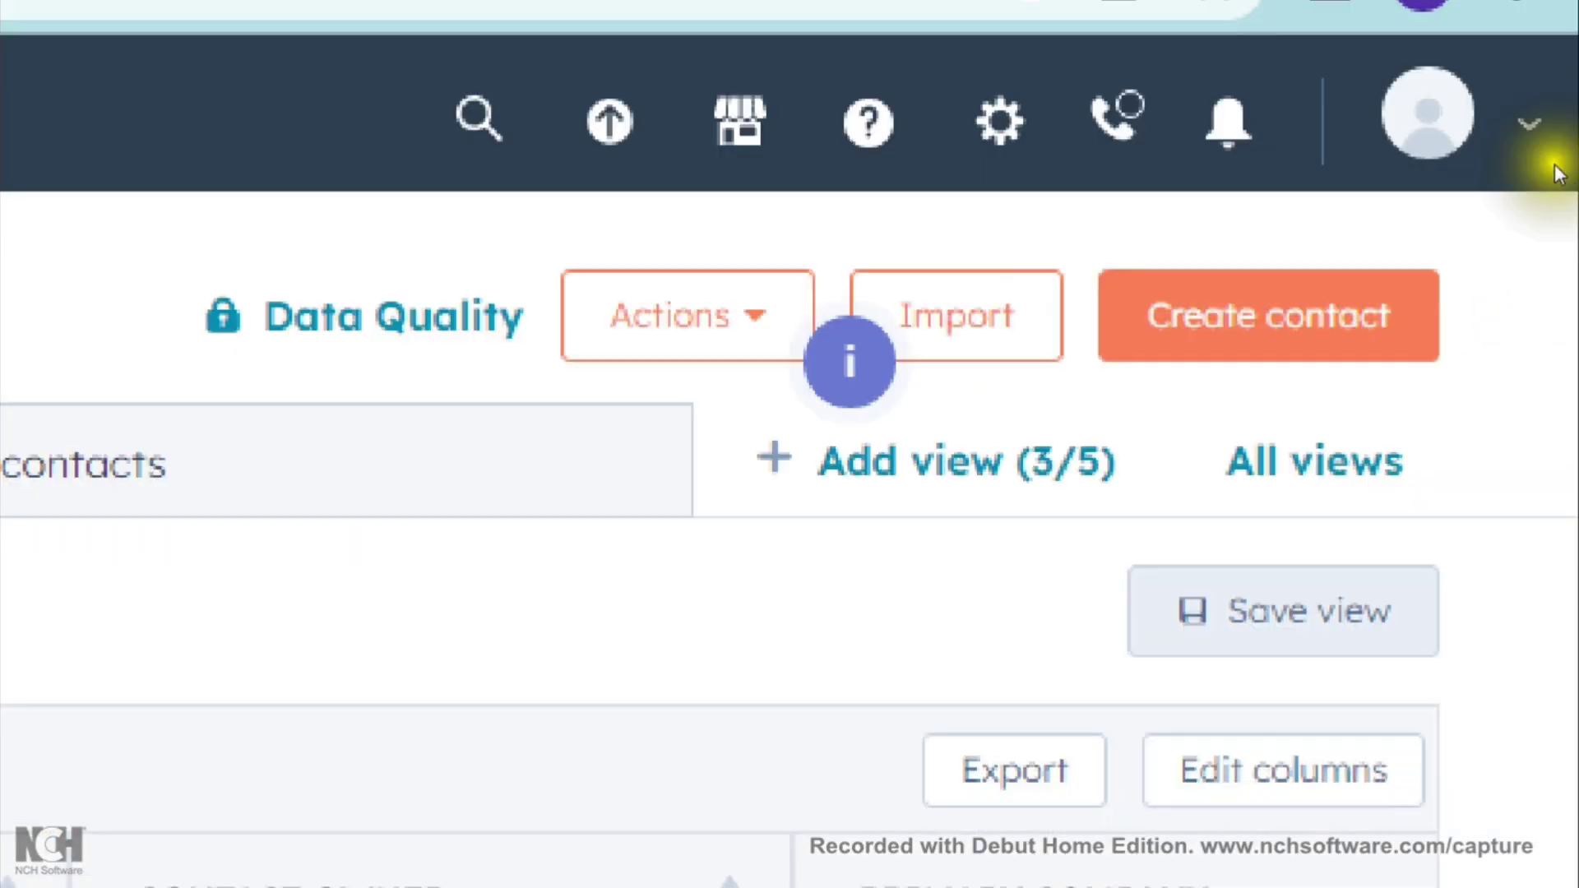
Step: Open the form for creating a contact, examine its fields down to lead status, and cancel it
click(1460, 200)
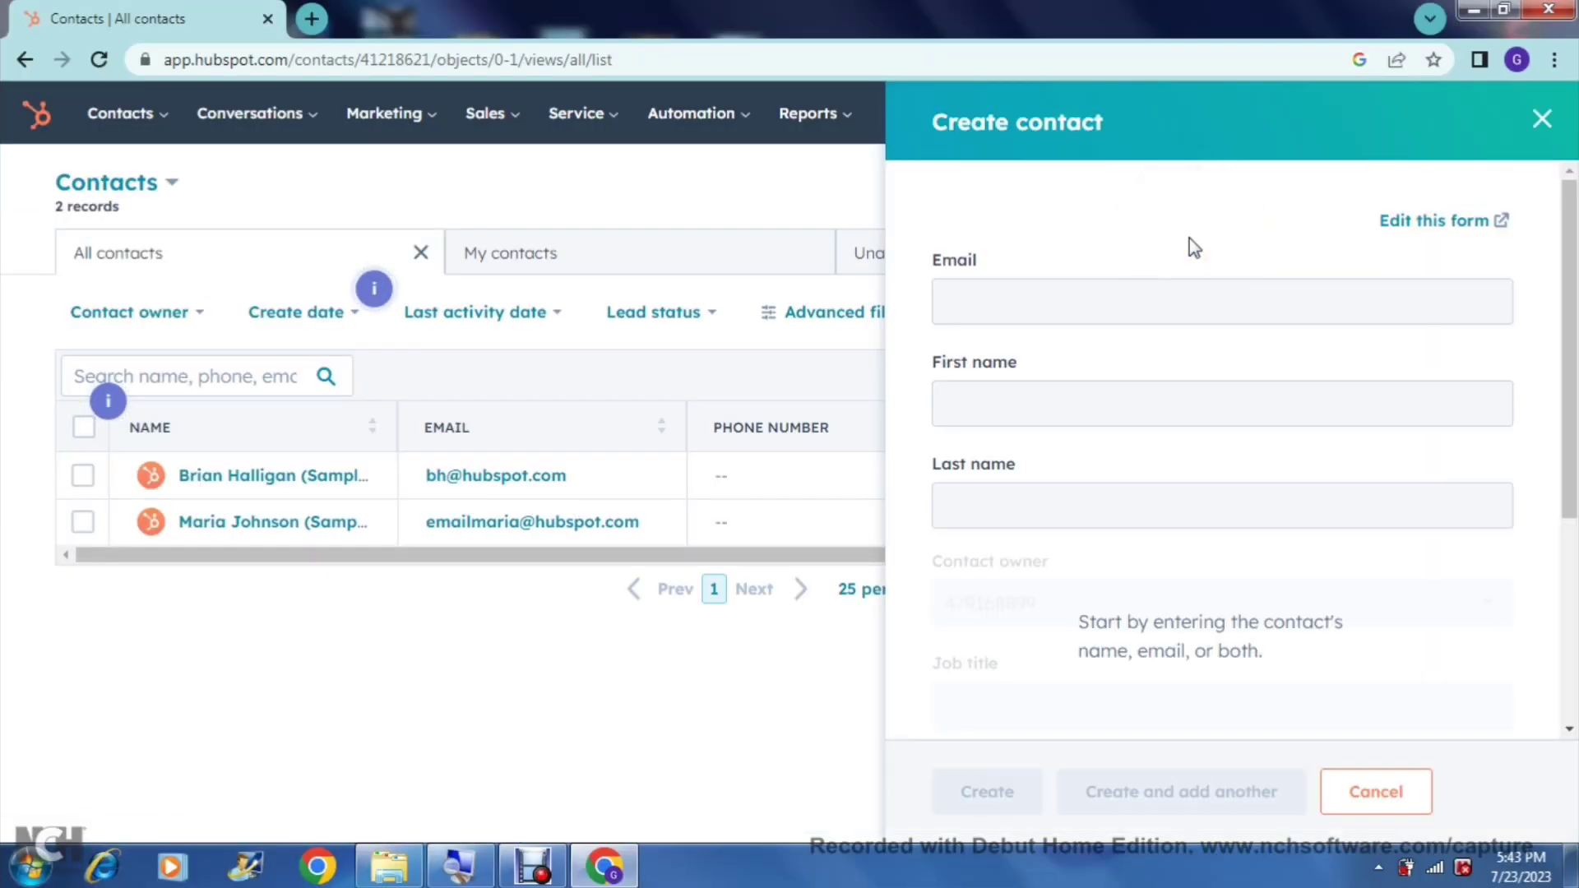
click(1162, 308)
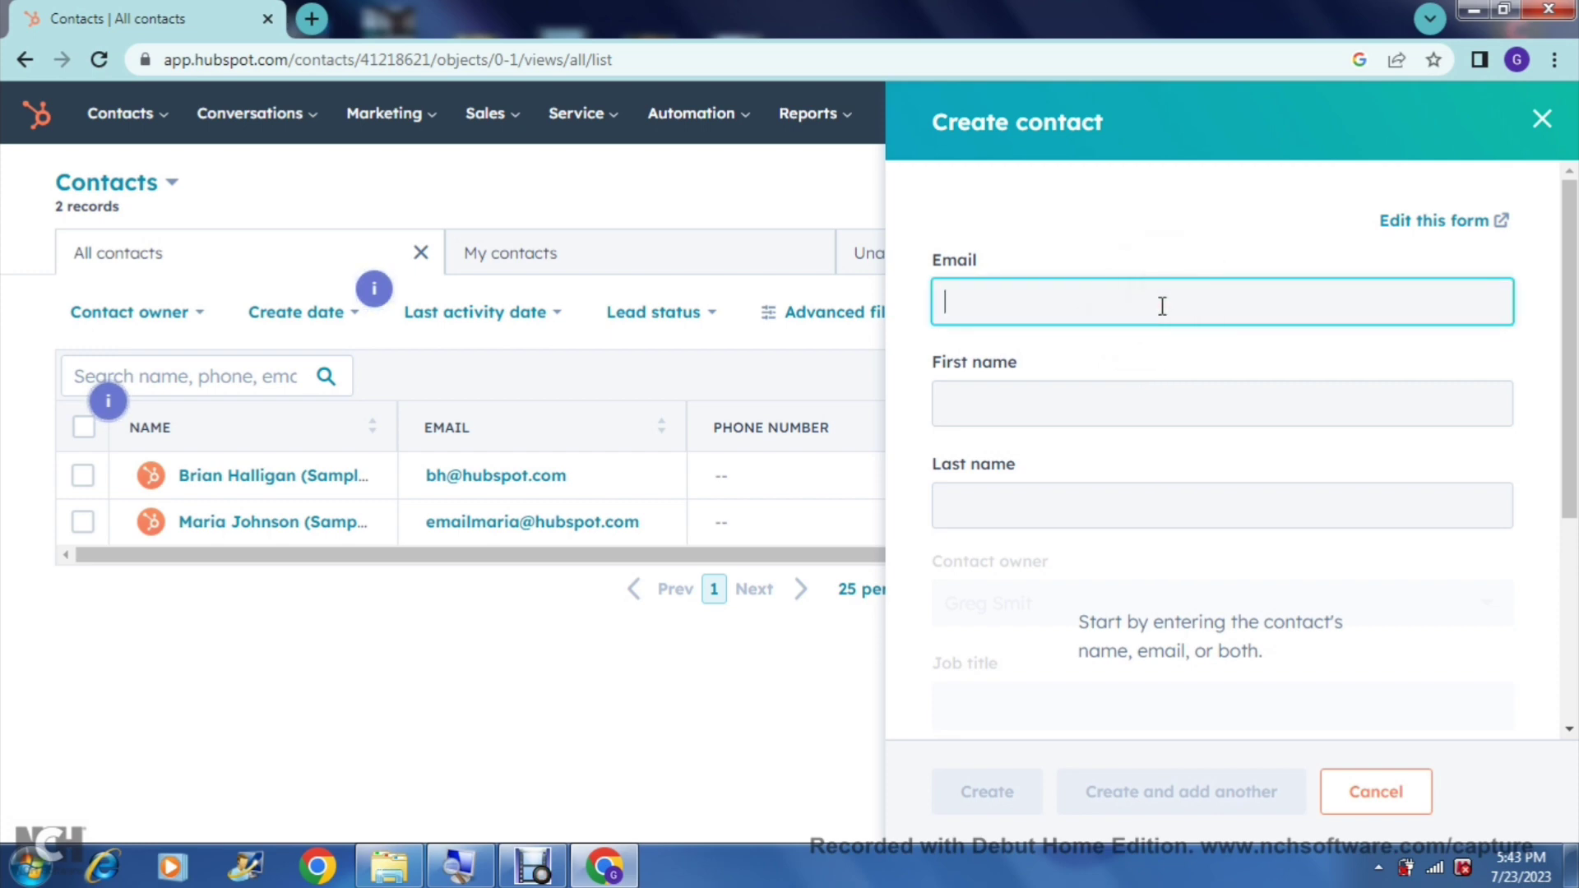
click(1139, 390)
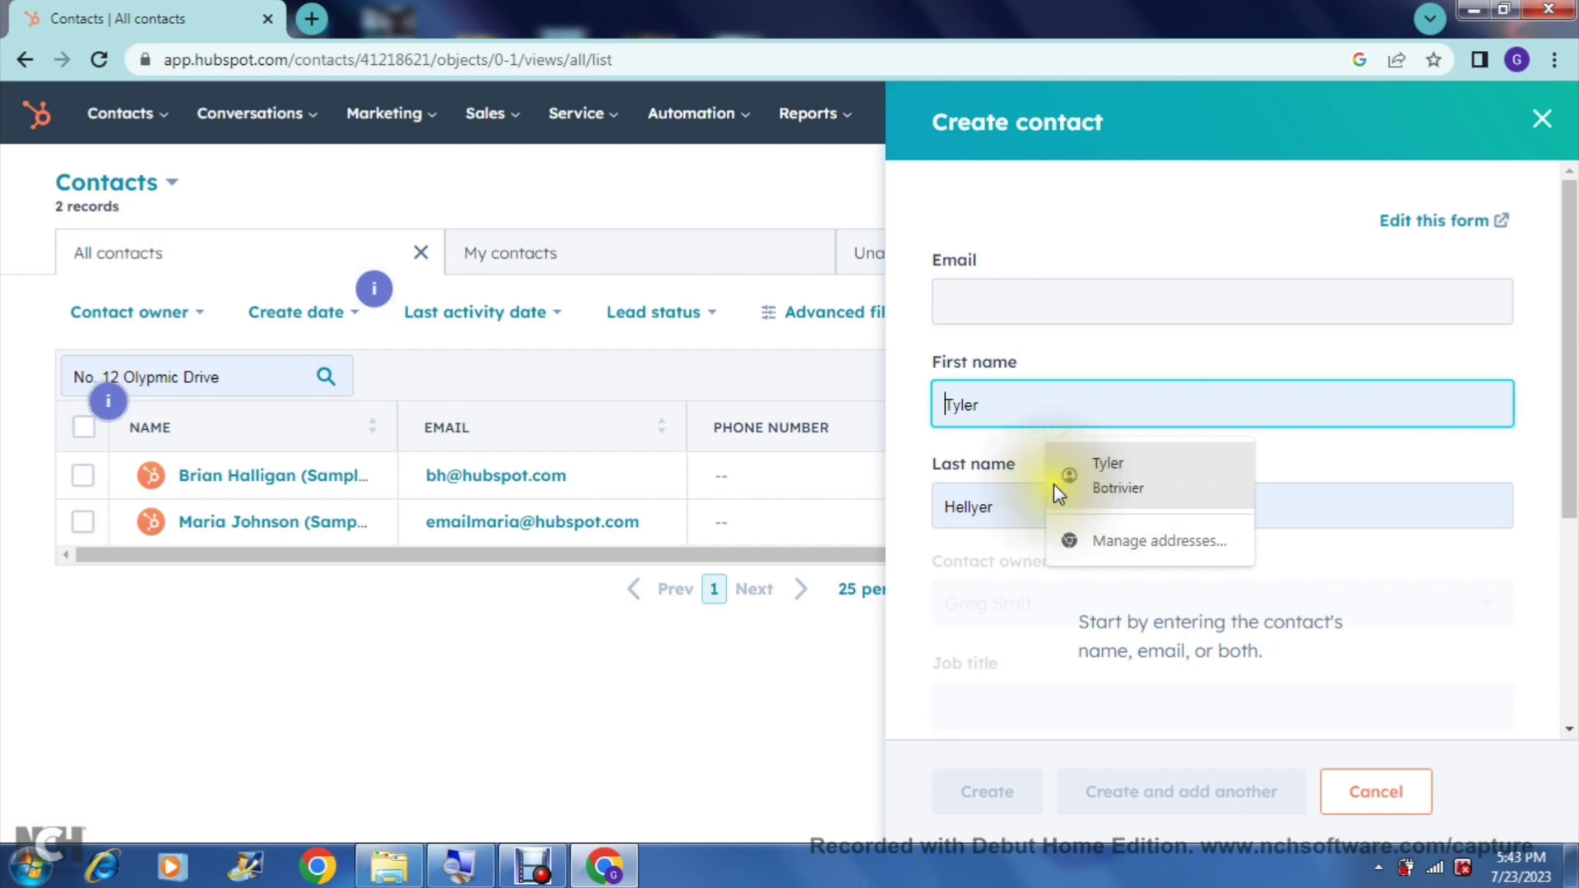
click(1289, 565)
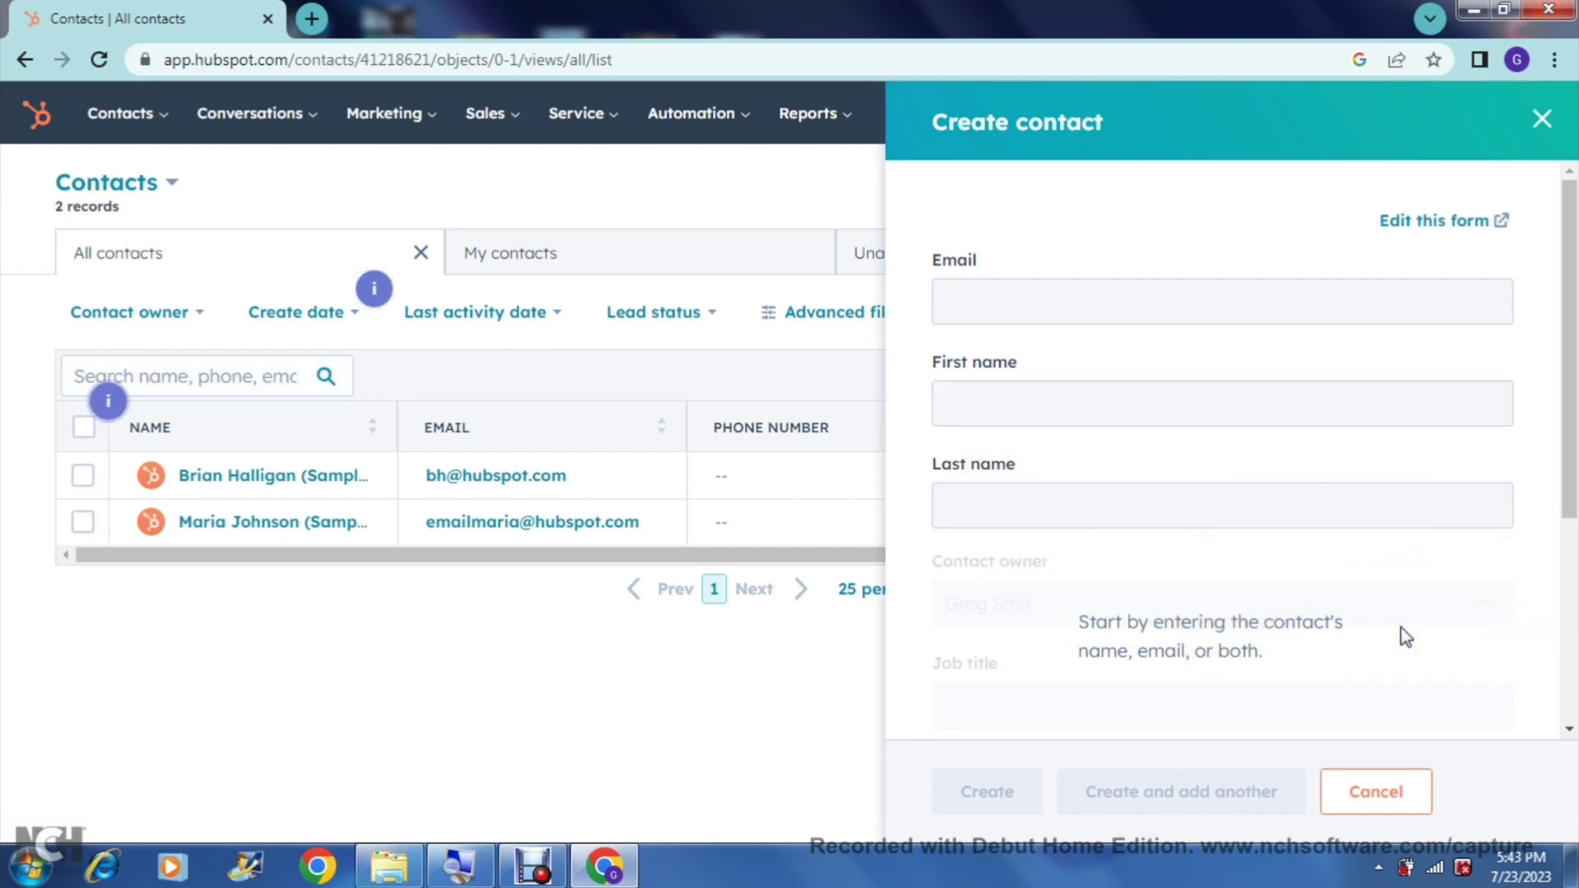
click(1316, 654)
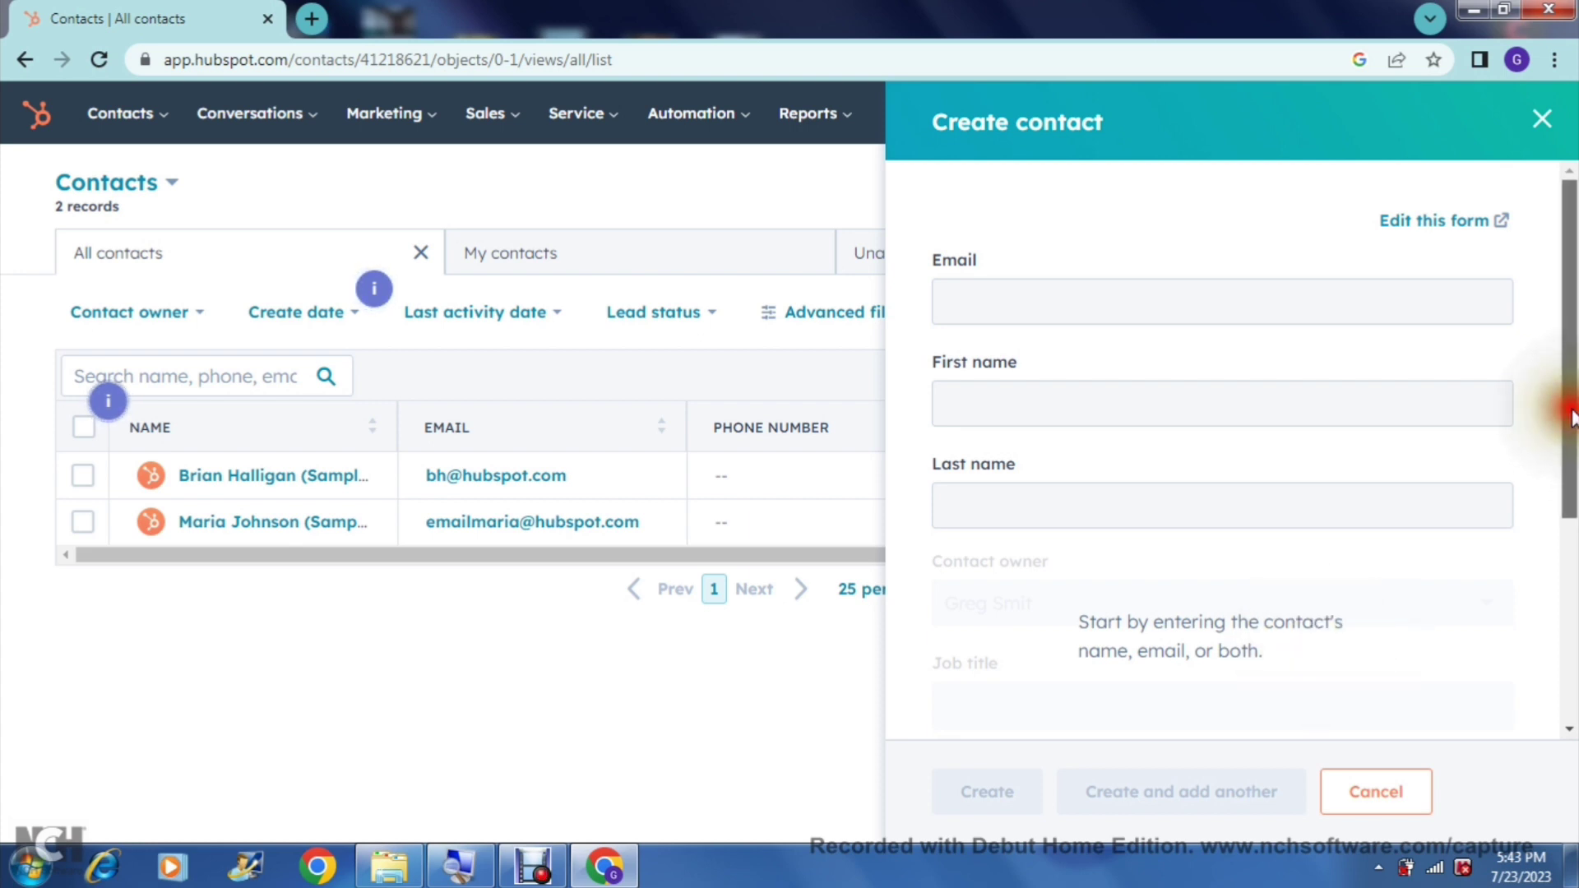
drag(1569, 432, 1565, 581)
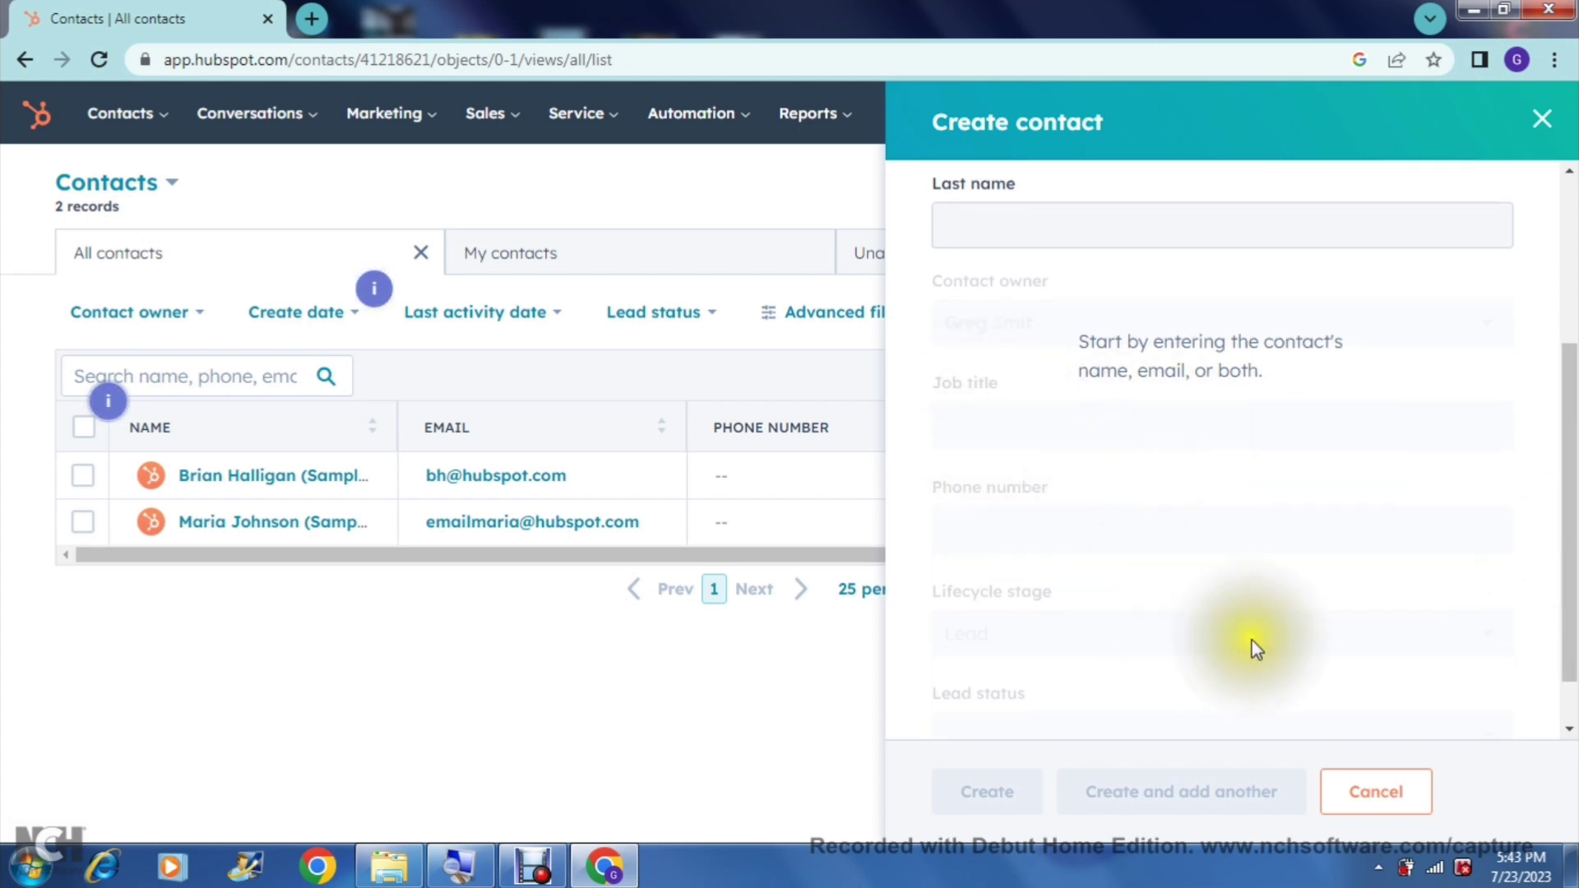
drag(1563, 530, 1572, 599)
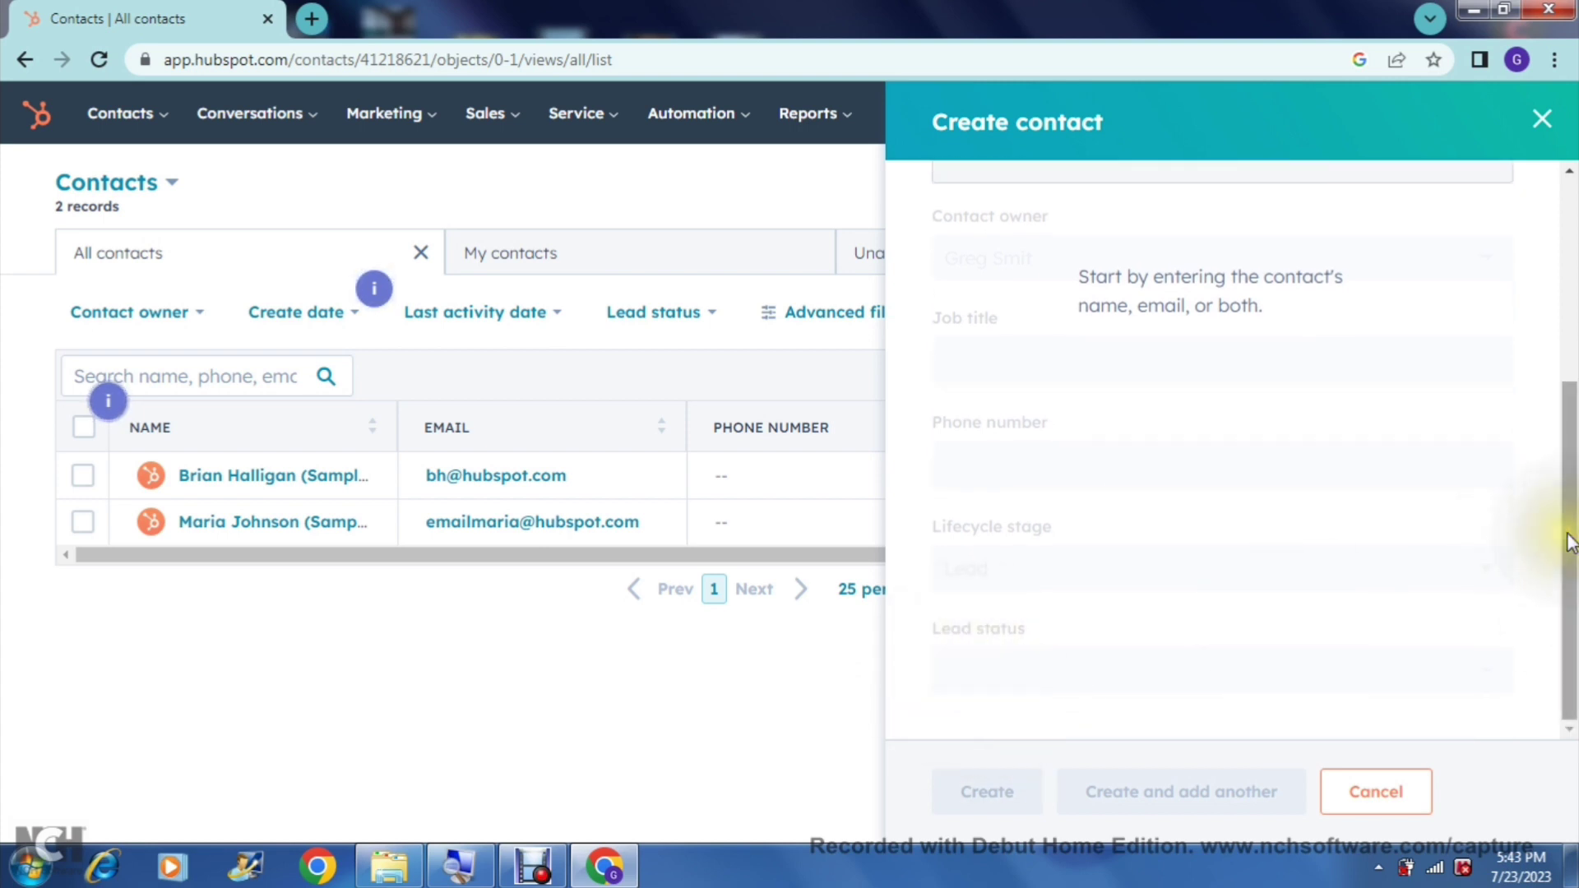
drag(1569, 534, 1567, 534)
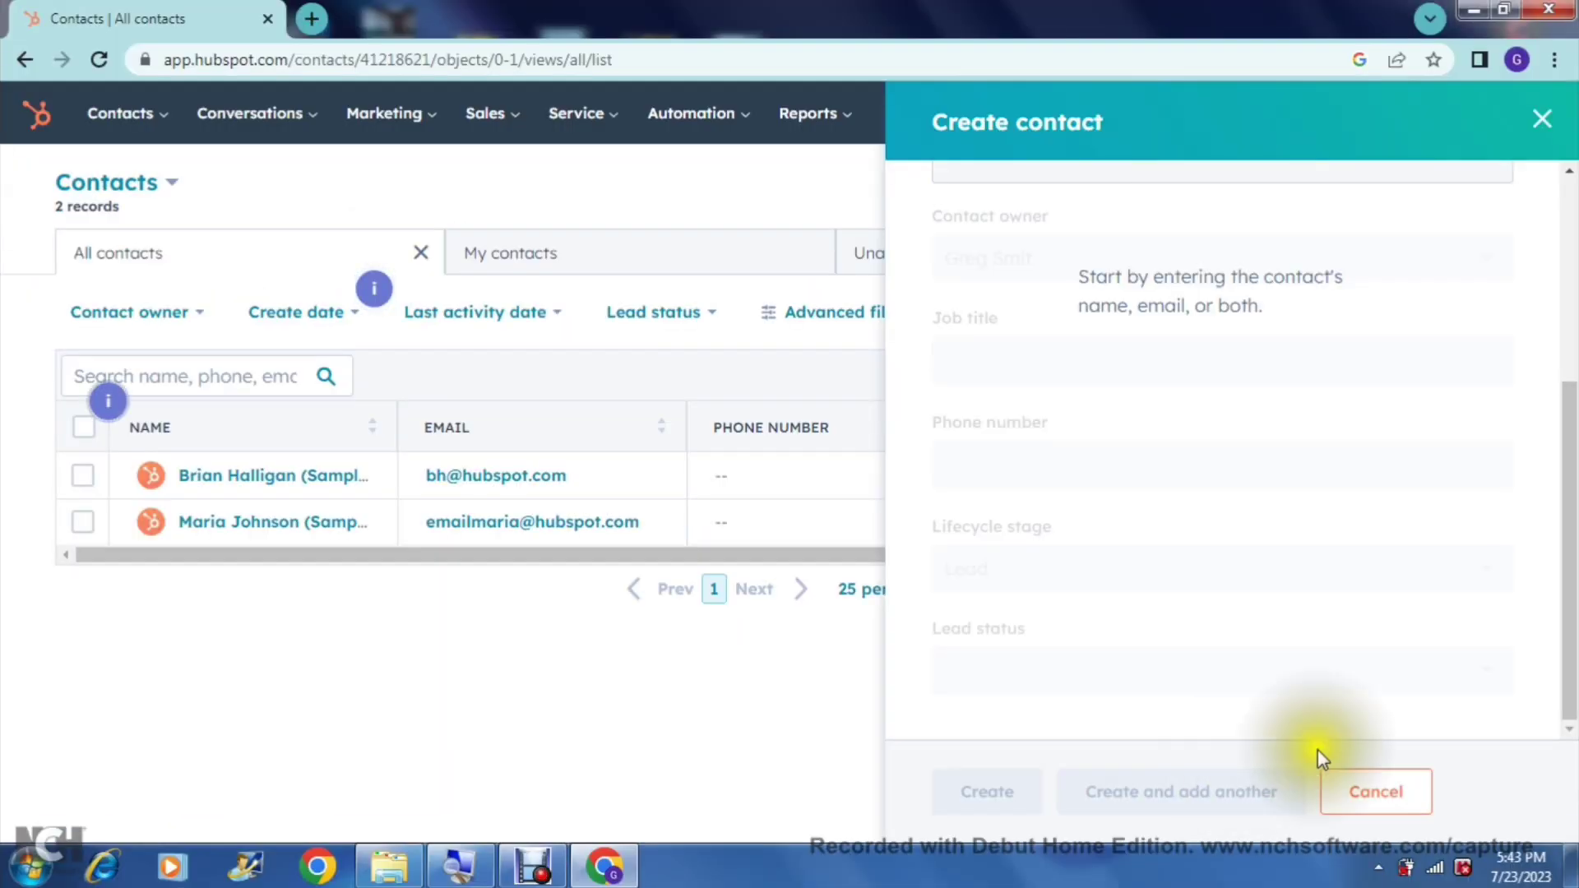
click(1357, 796)
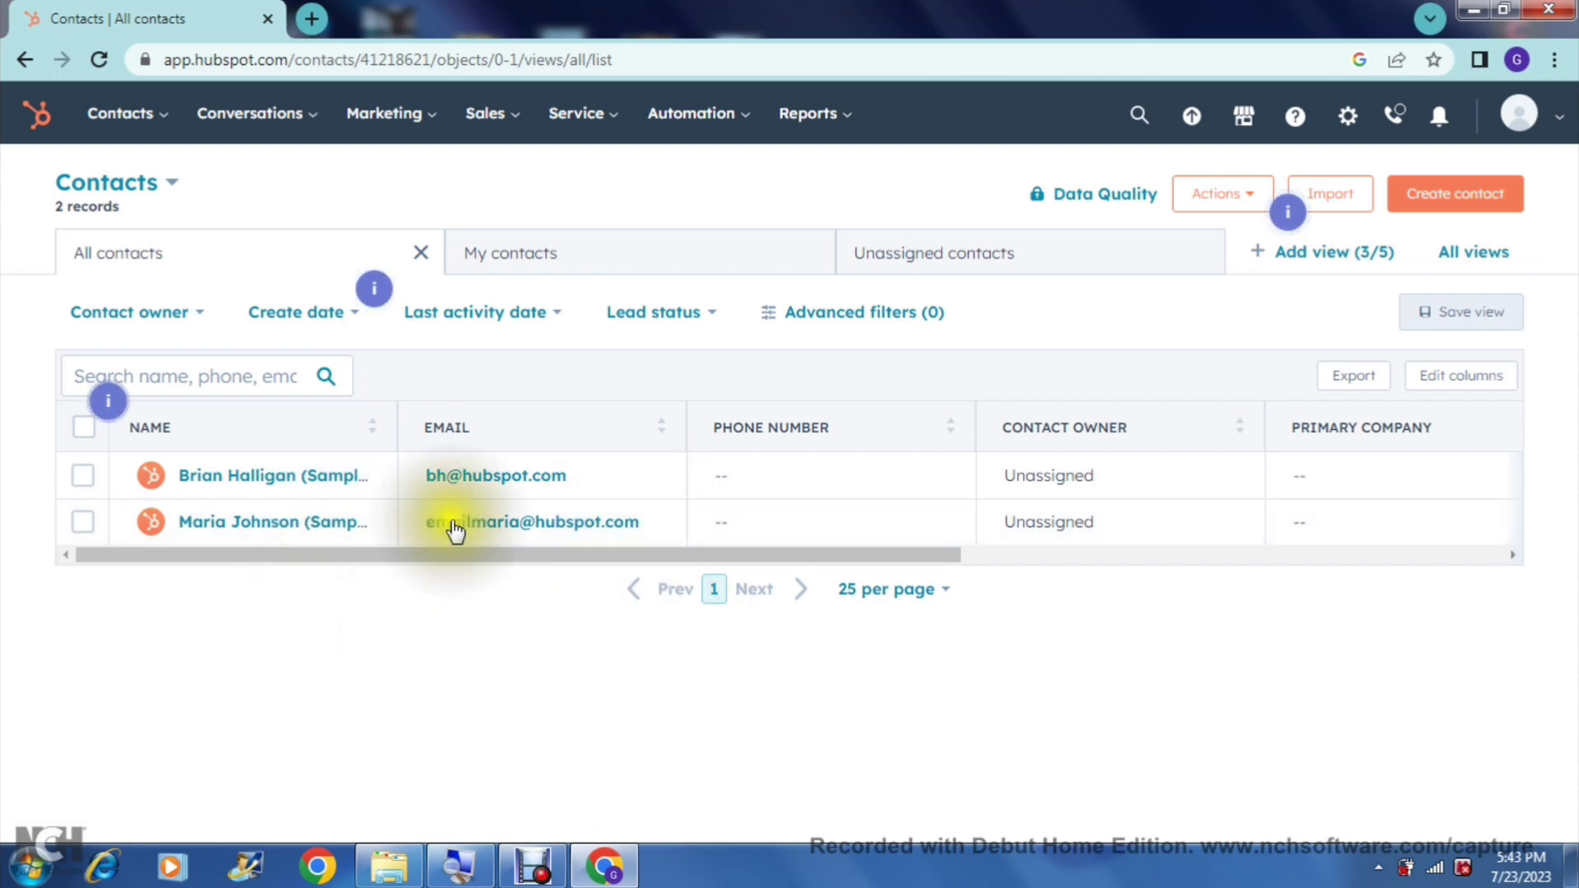
Step: Start a new marketing email of the Regular type
click(428, 119)
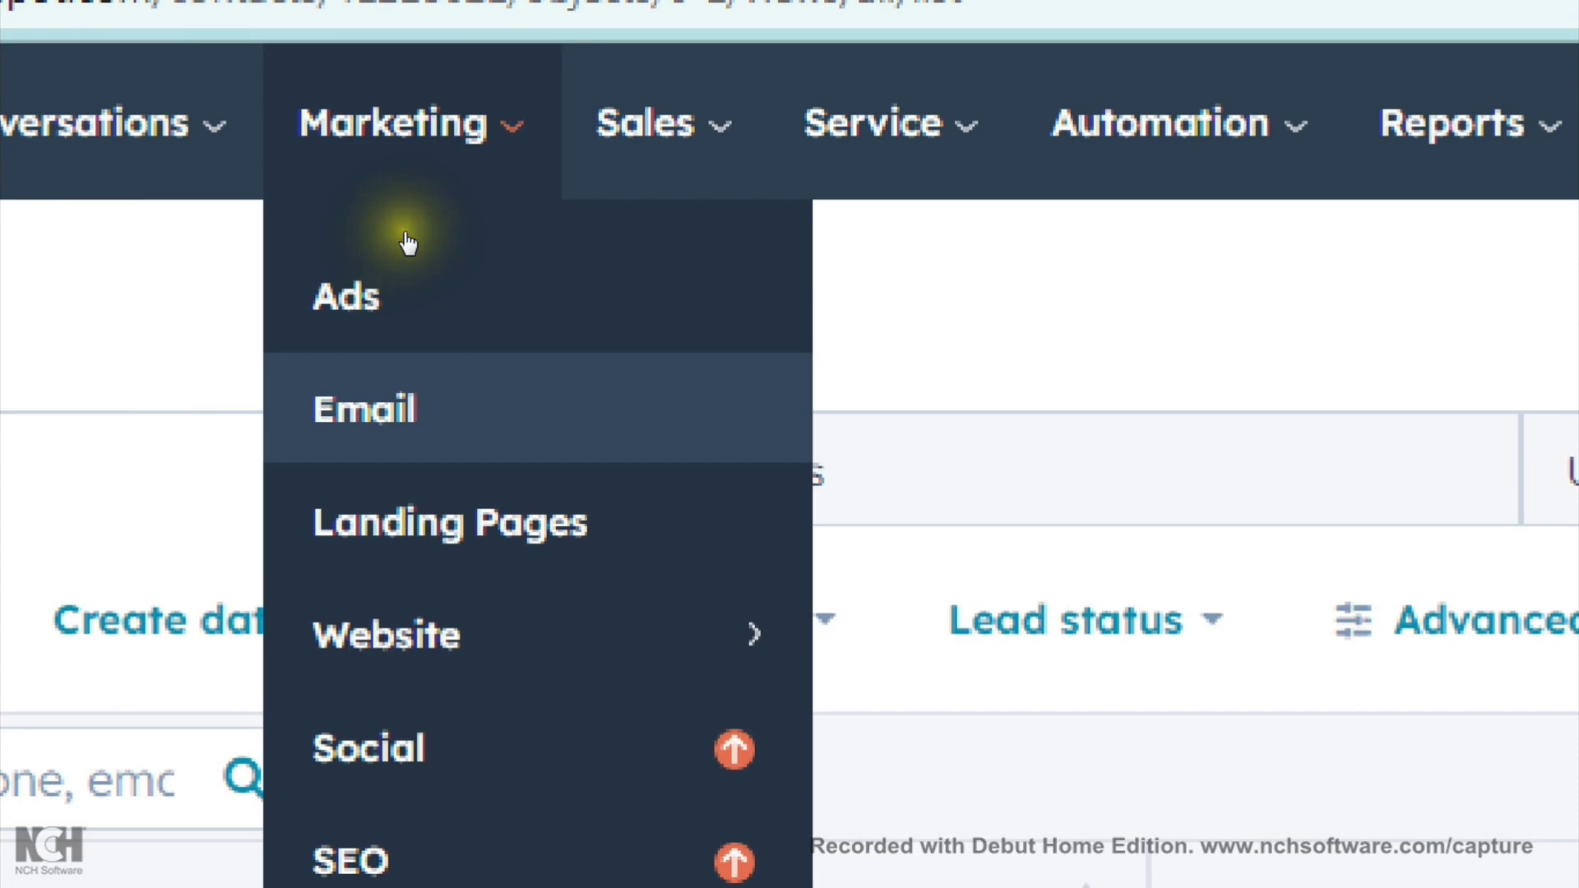
click(406, 240)
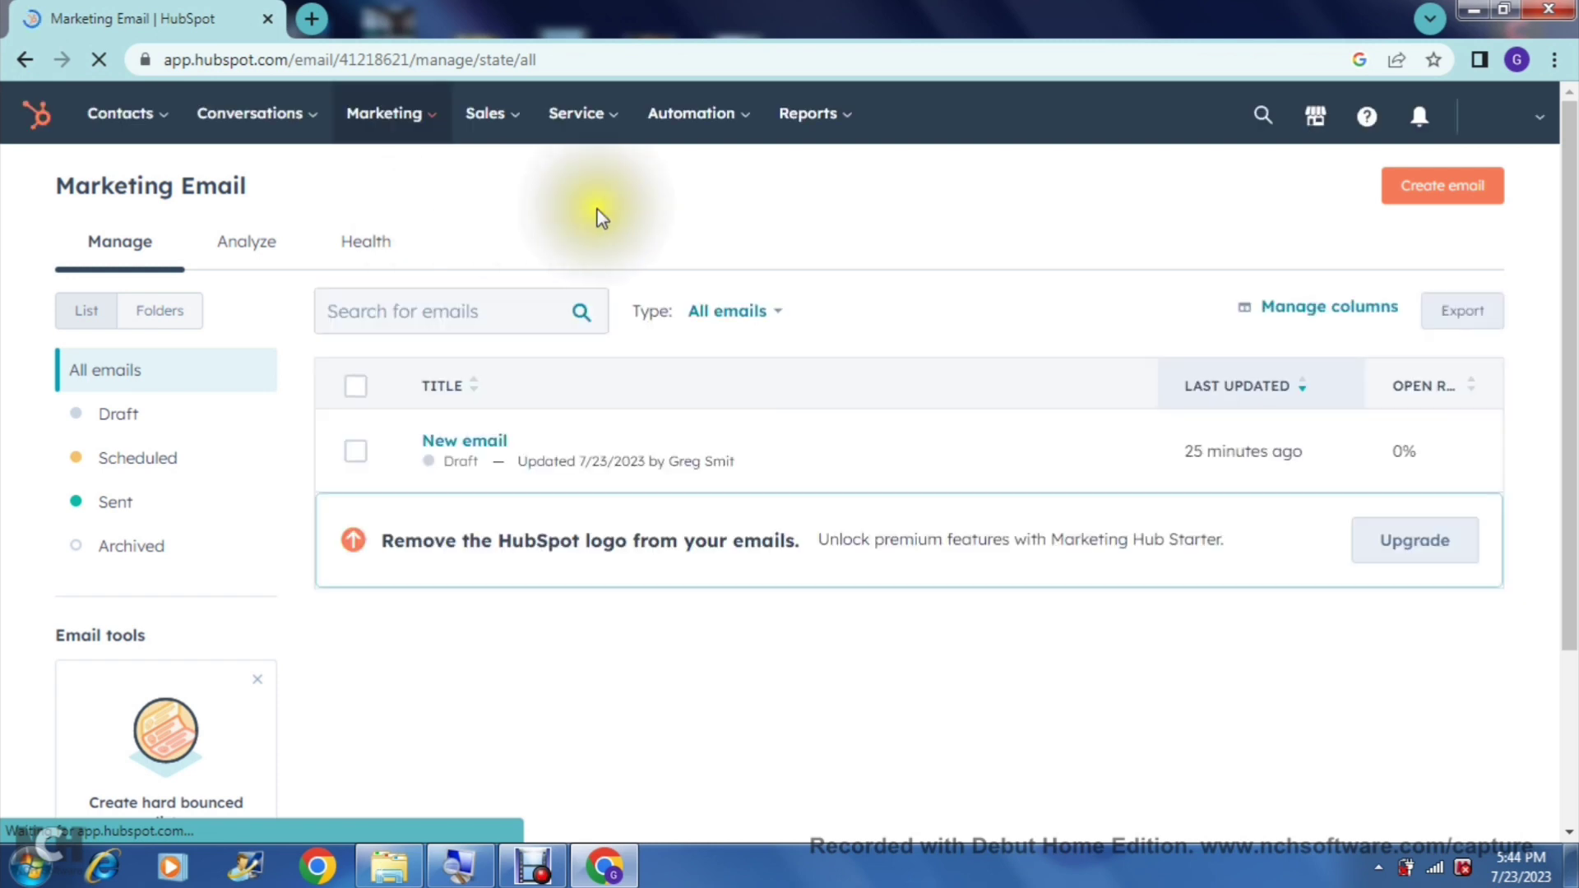
click(1446, 191)
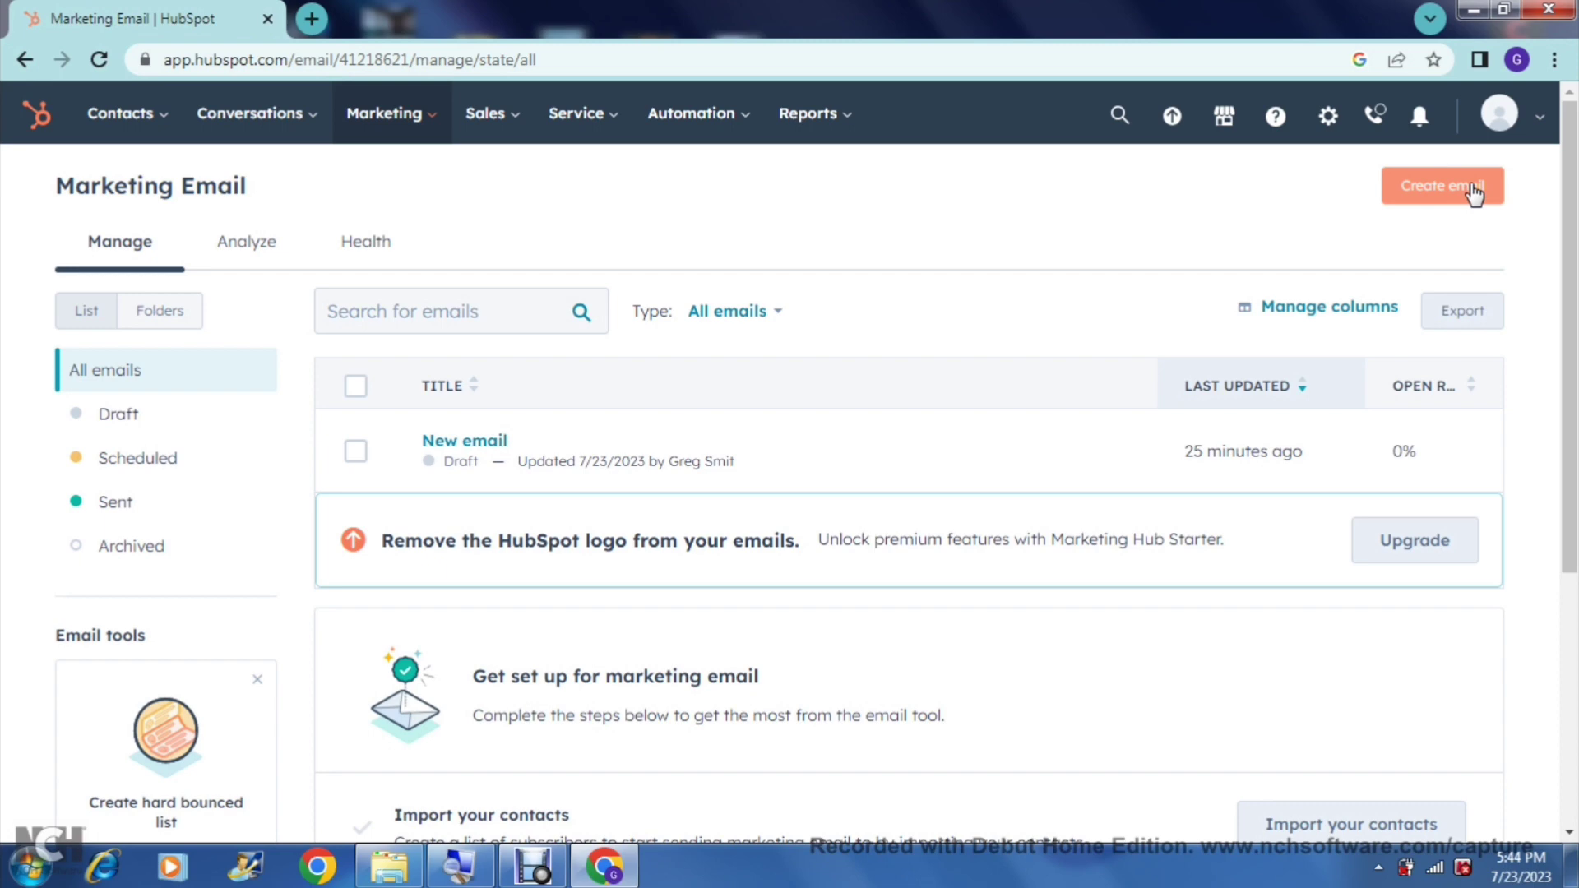
click(1475, 194)
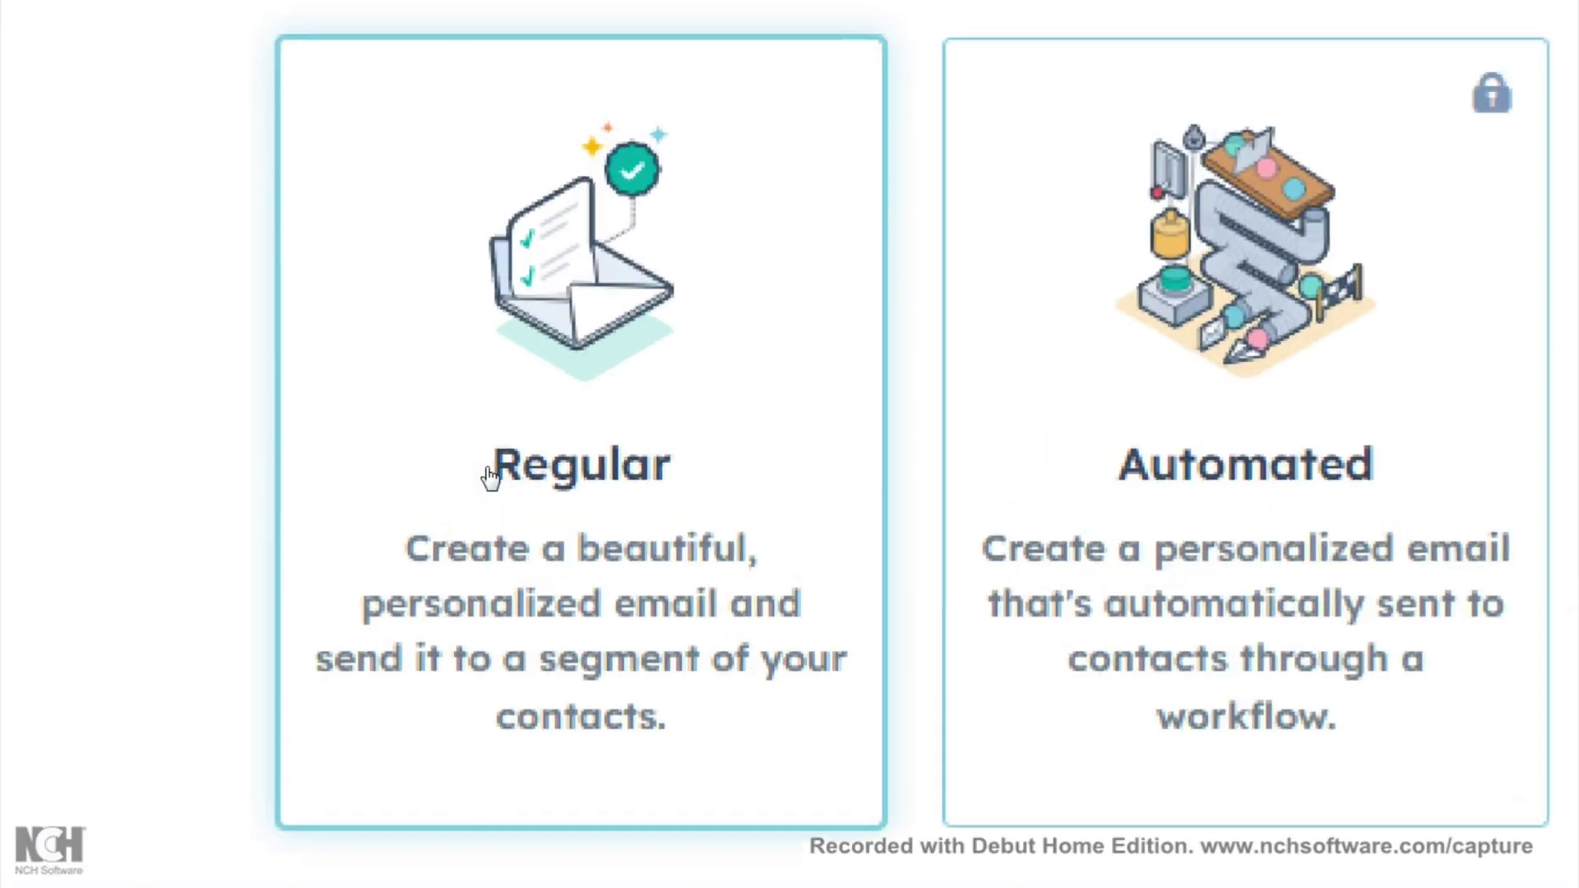
click(505, 484)
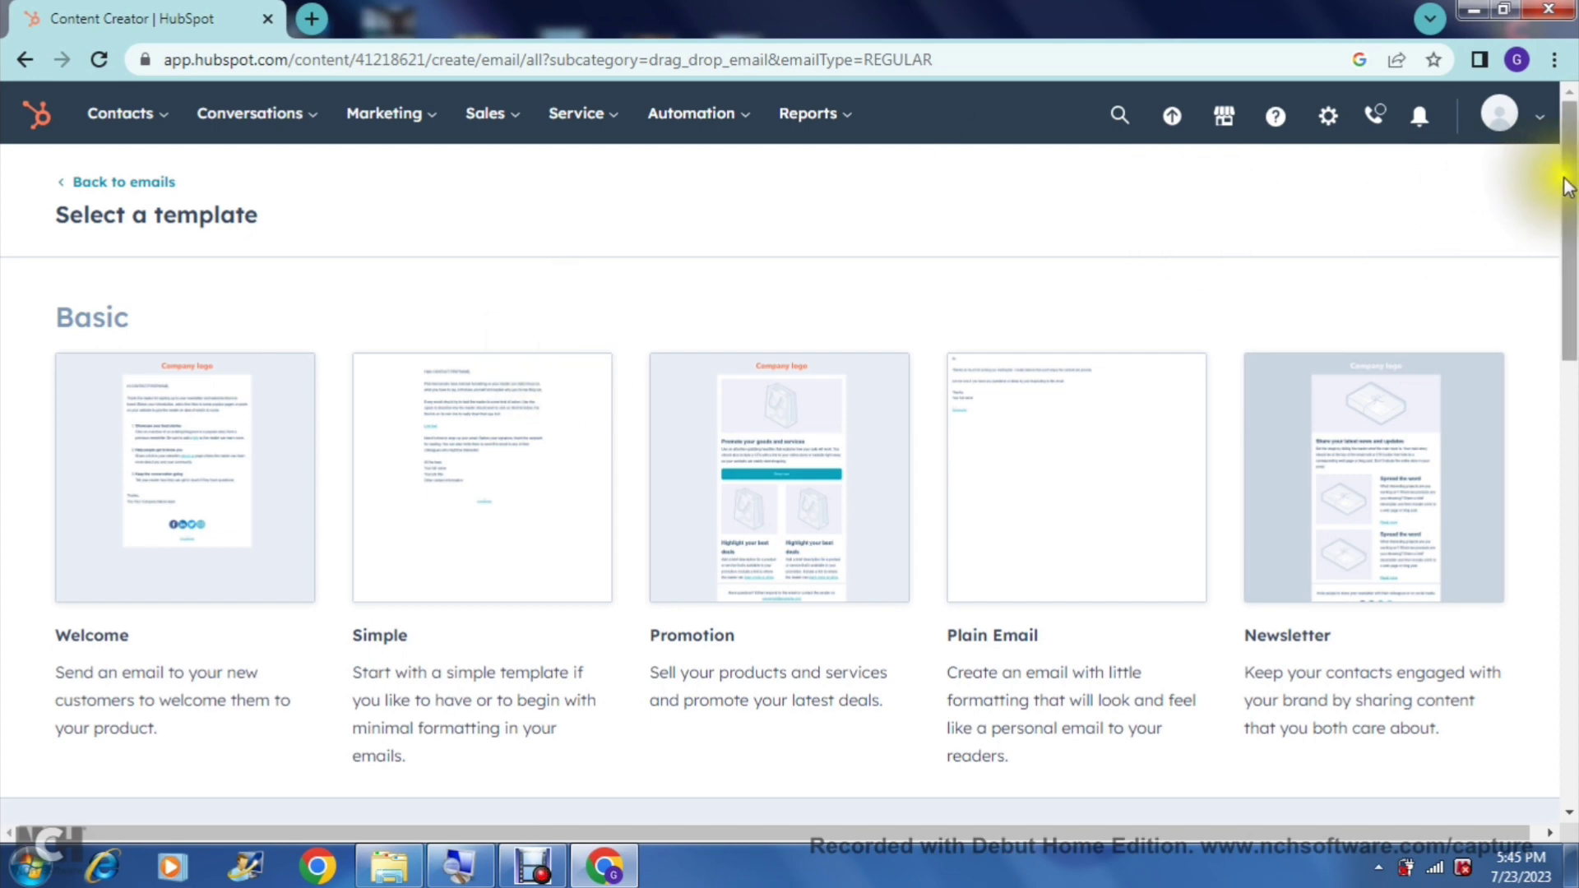
Step: Look through the Basic email templates and choose the Newsletter template for the new email
drag(1566, 186, 1566, 208)
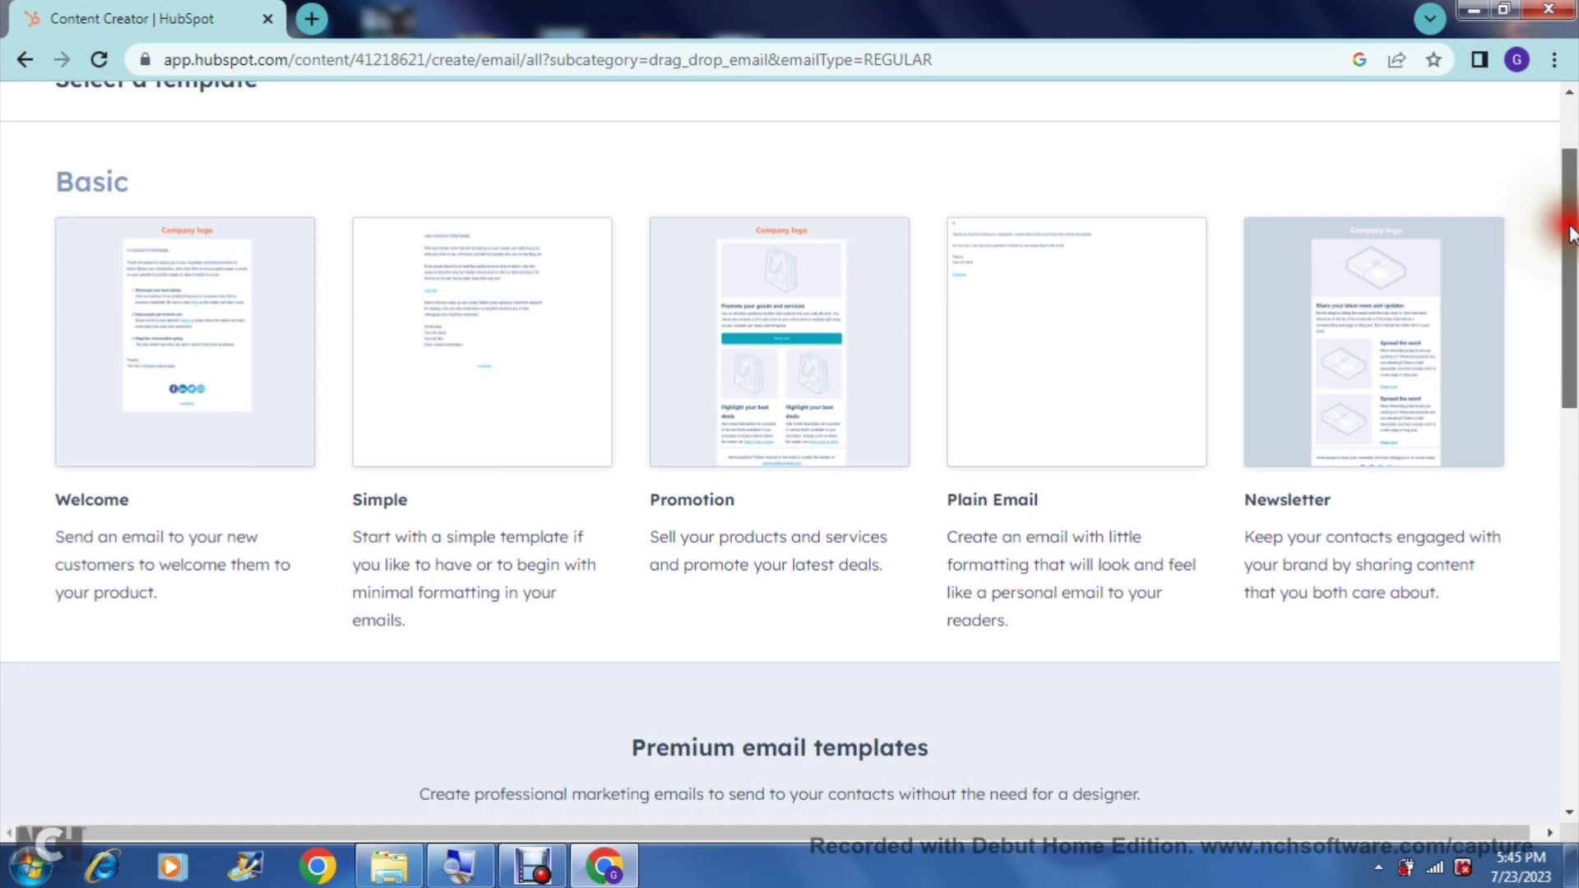
mouse_move(1152, 328)
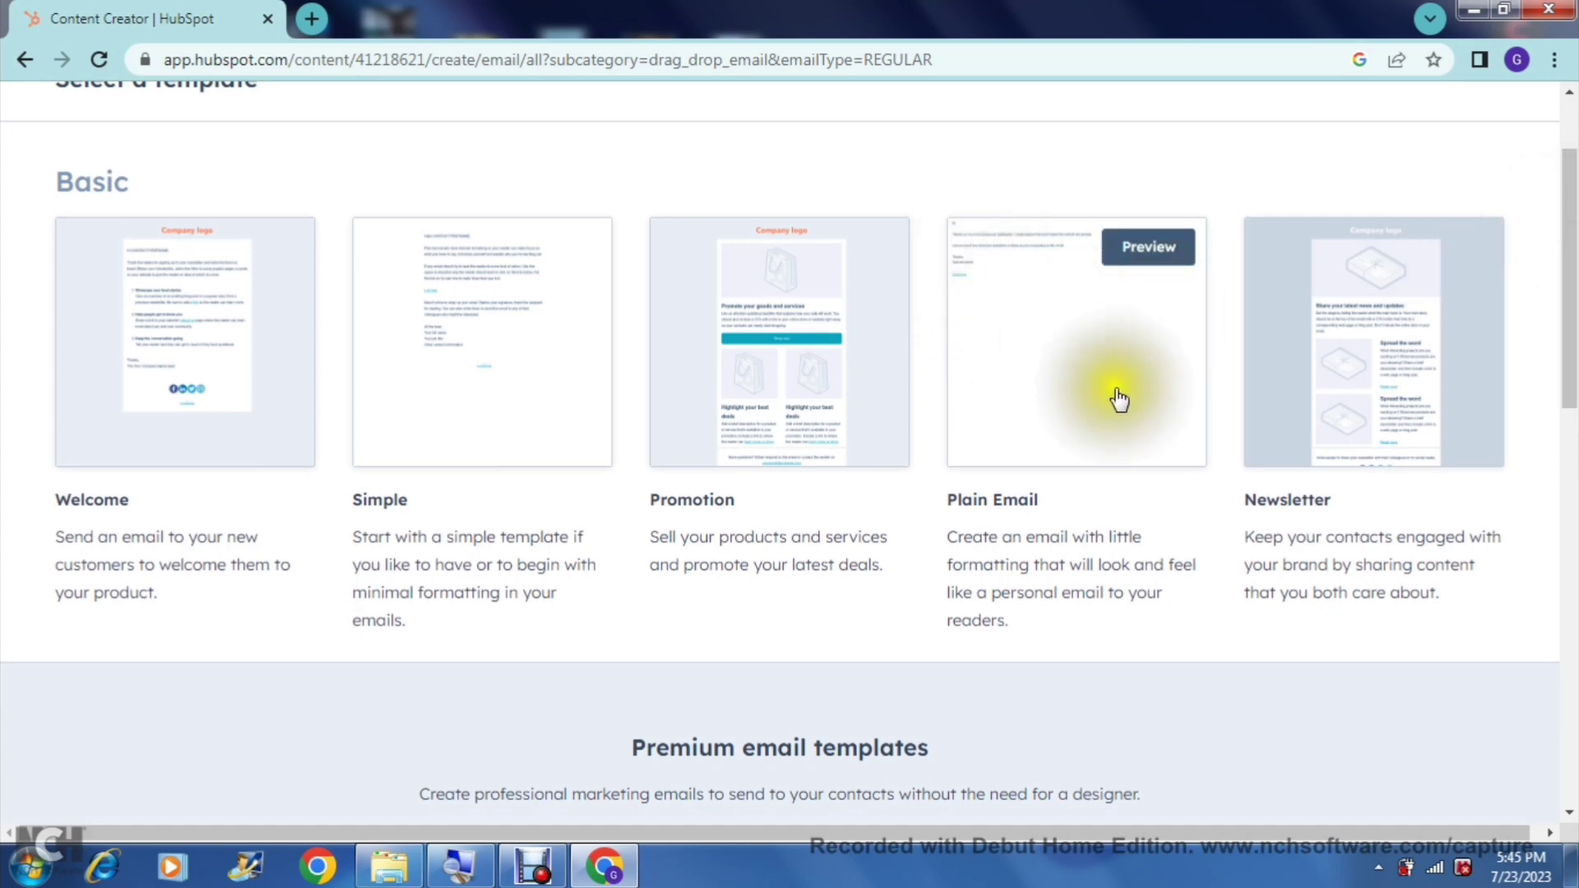
drag(1568, 292, 1573, 259)
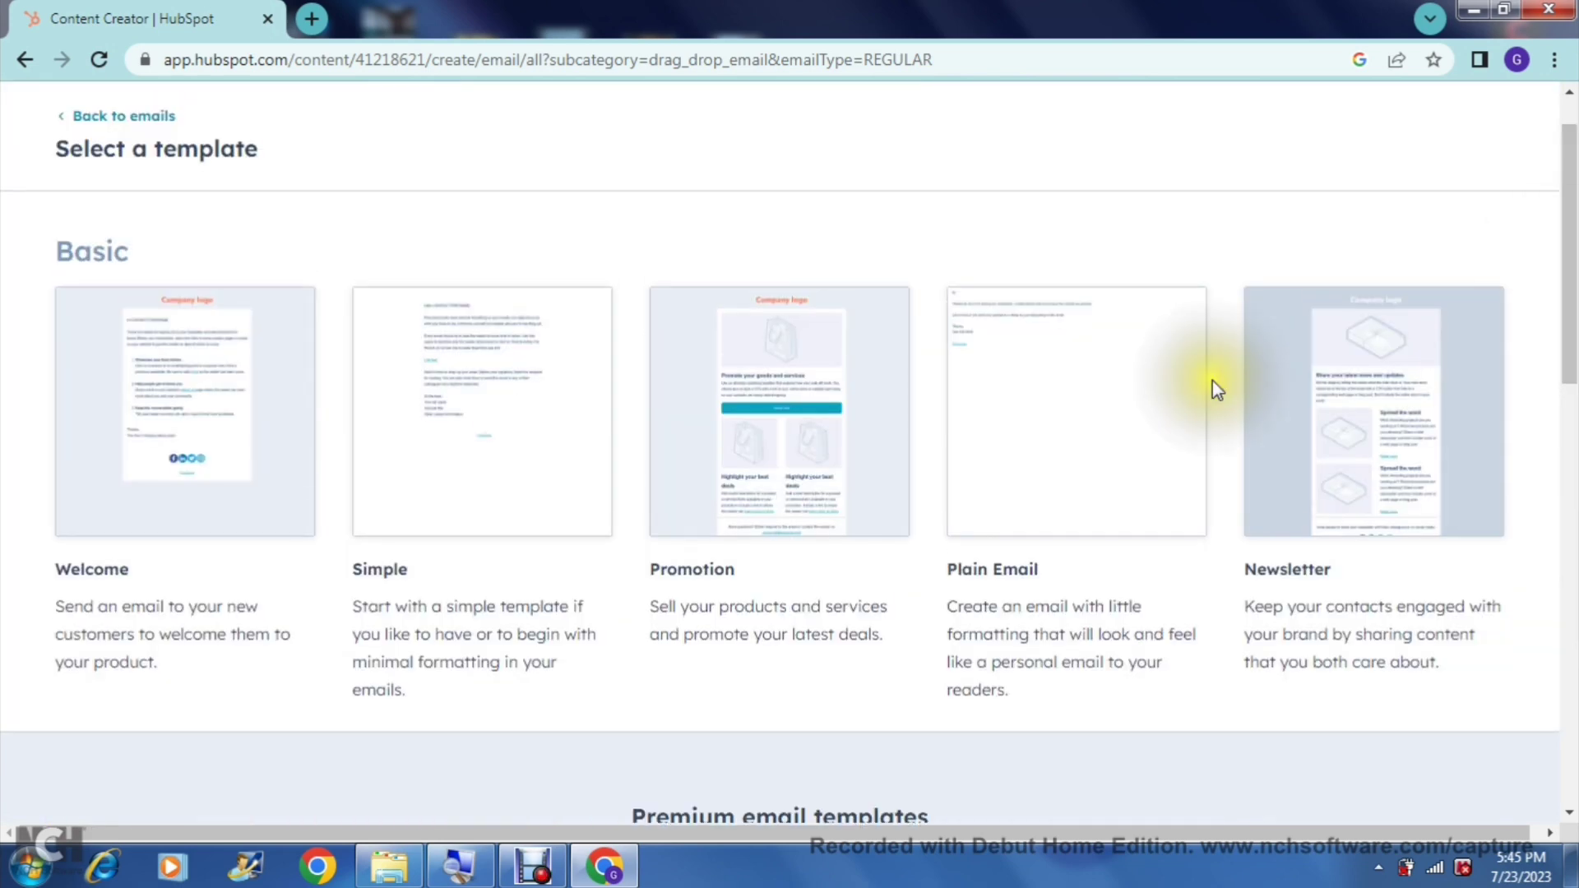
mouse_move(950, 416)
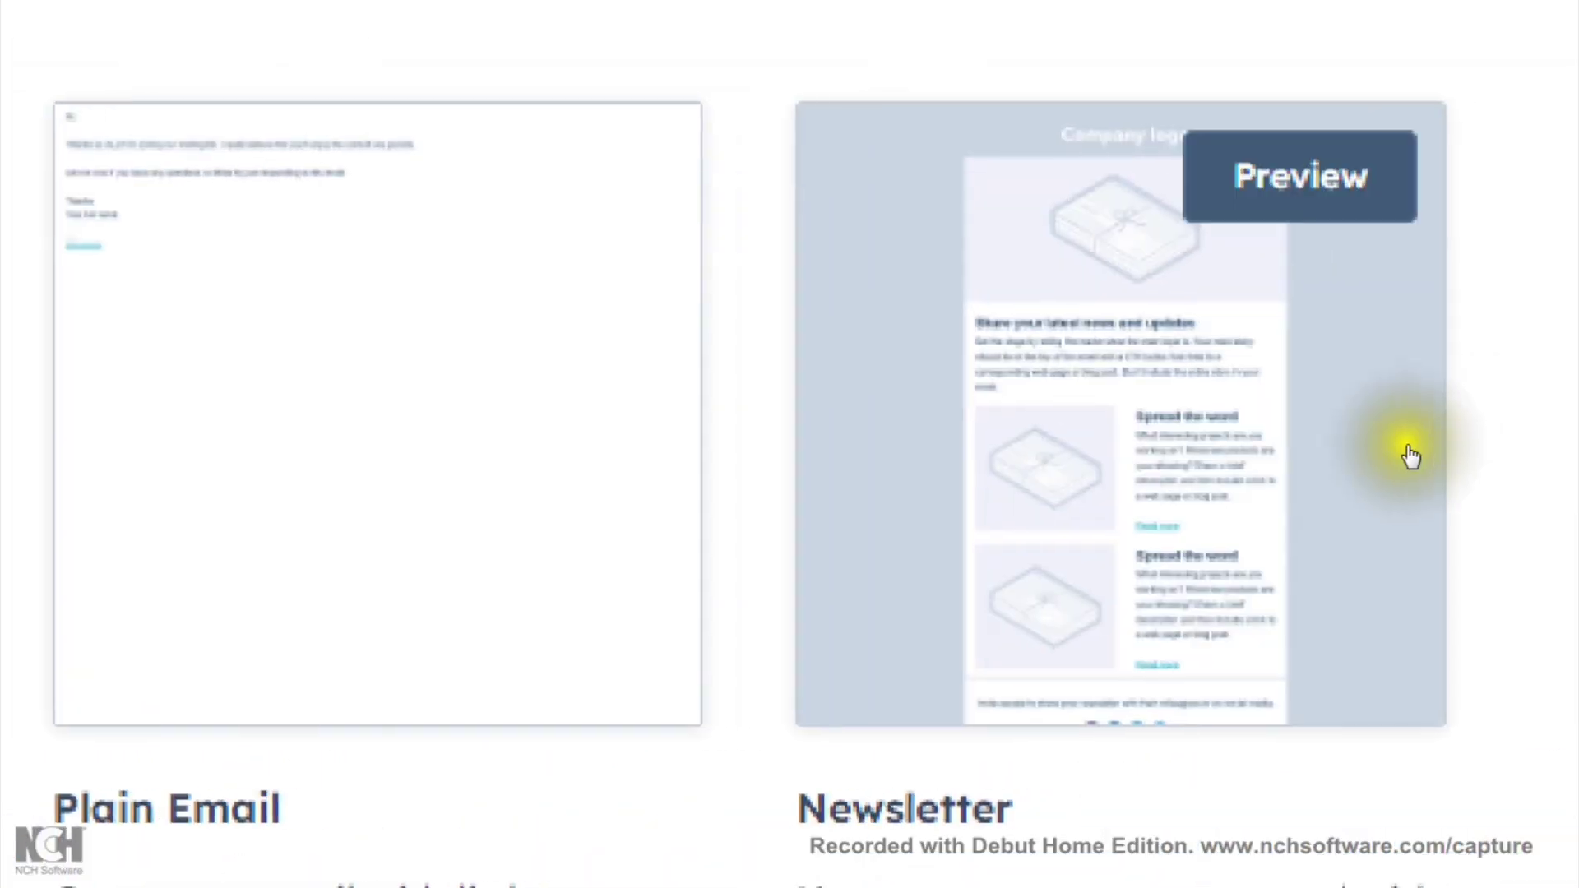
click(1389, 463)
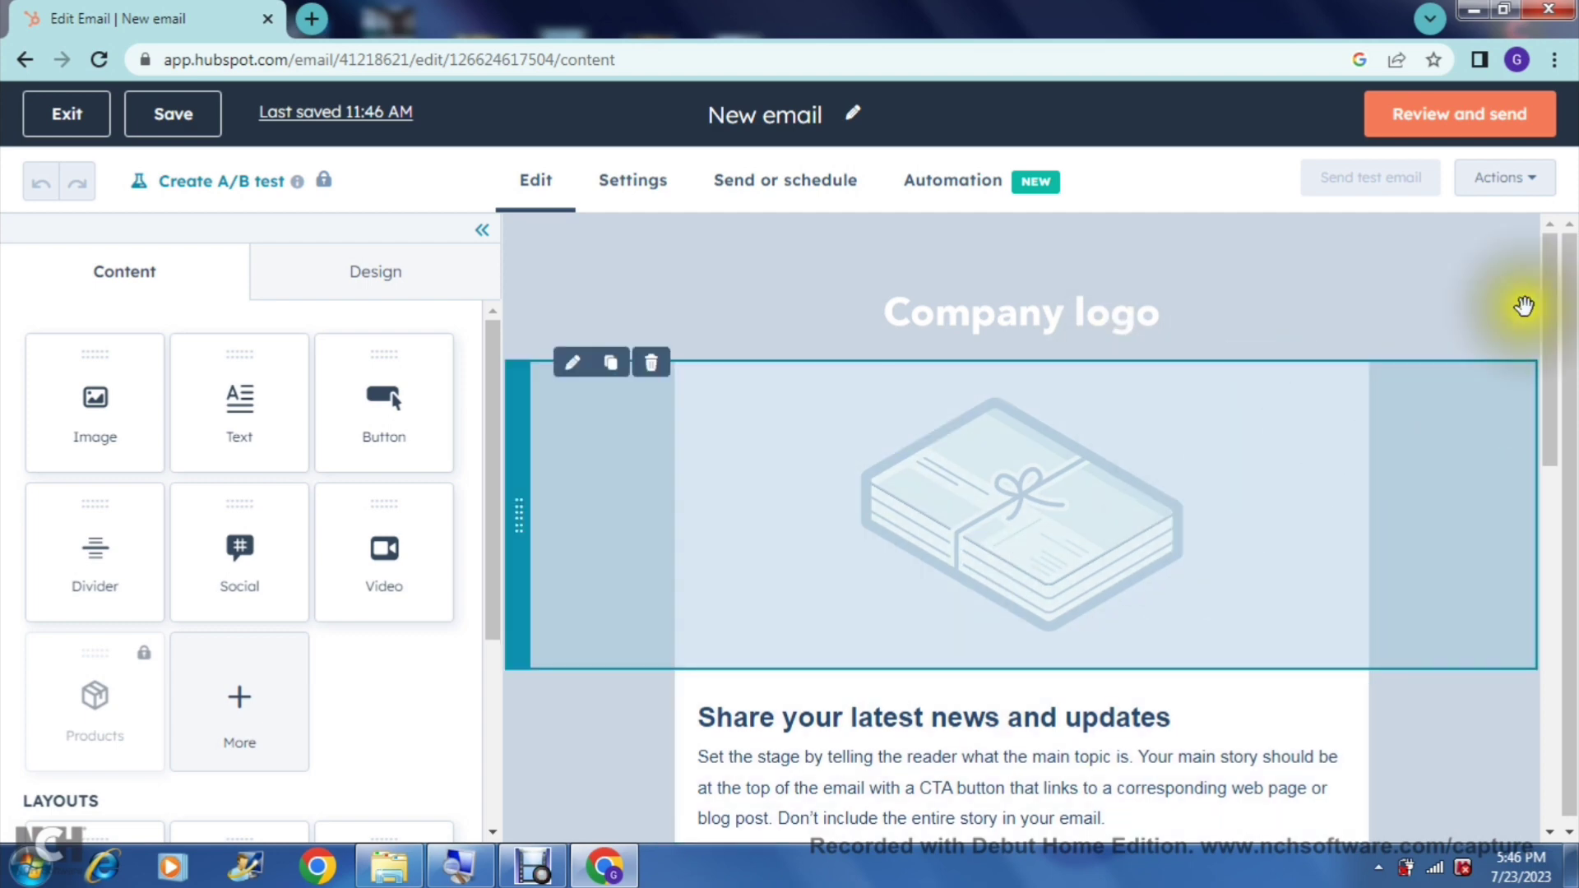
Step: Open the Company logo image's settings, examine them from alt text down to padding, and close them
click(1551, 308)
drag(1551, 309, 1552, 314)
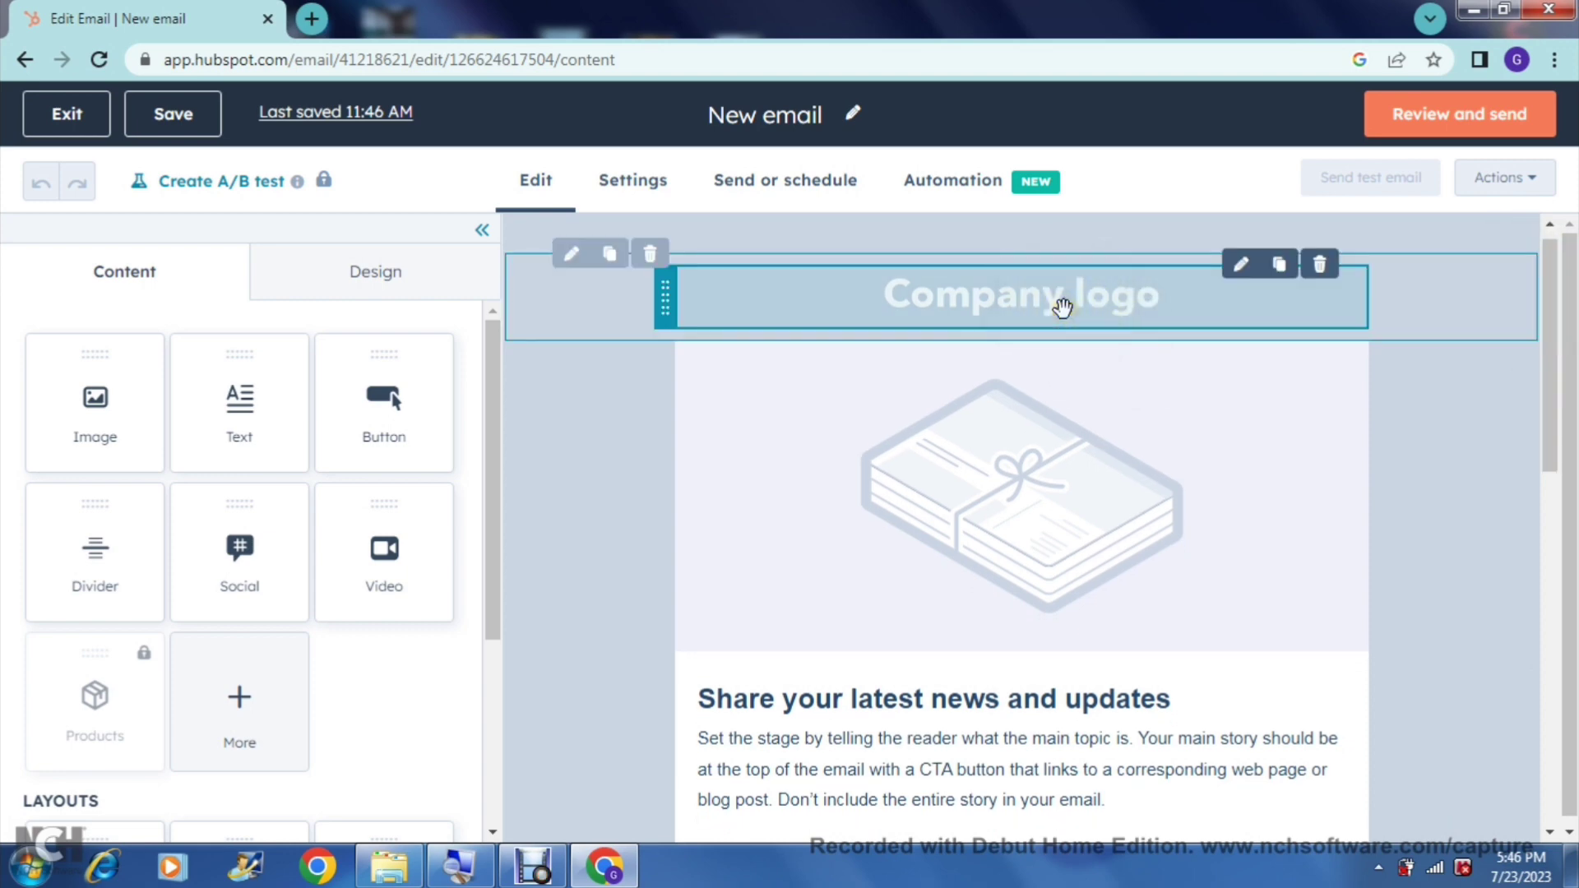
click(1062, 307)
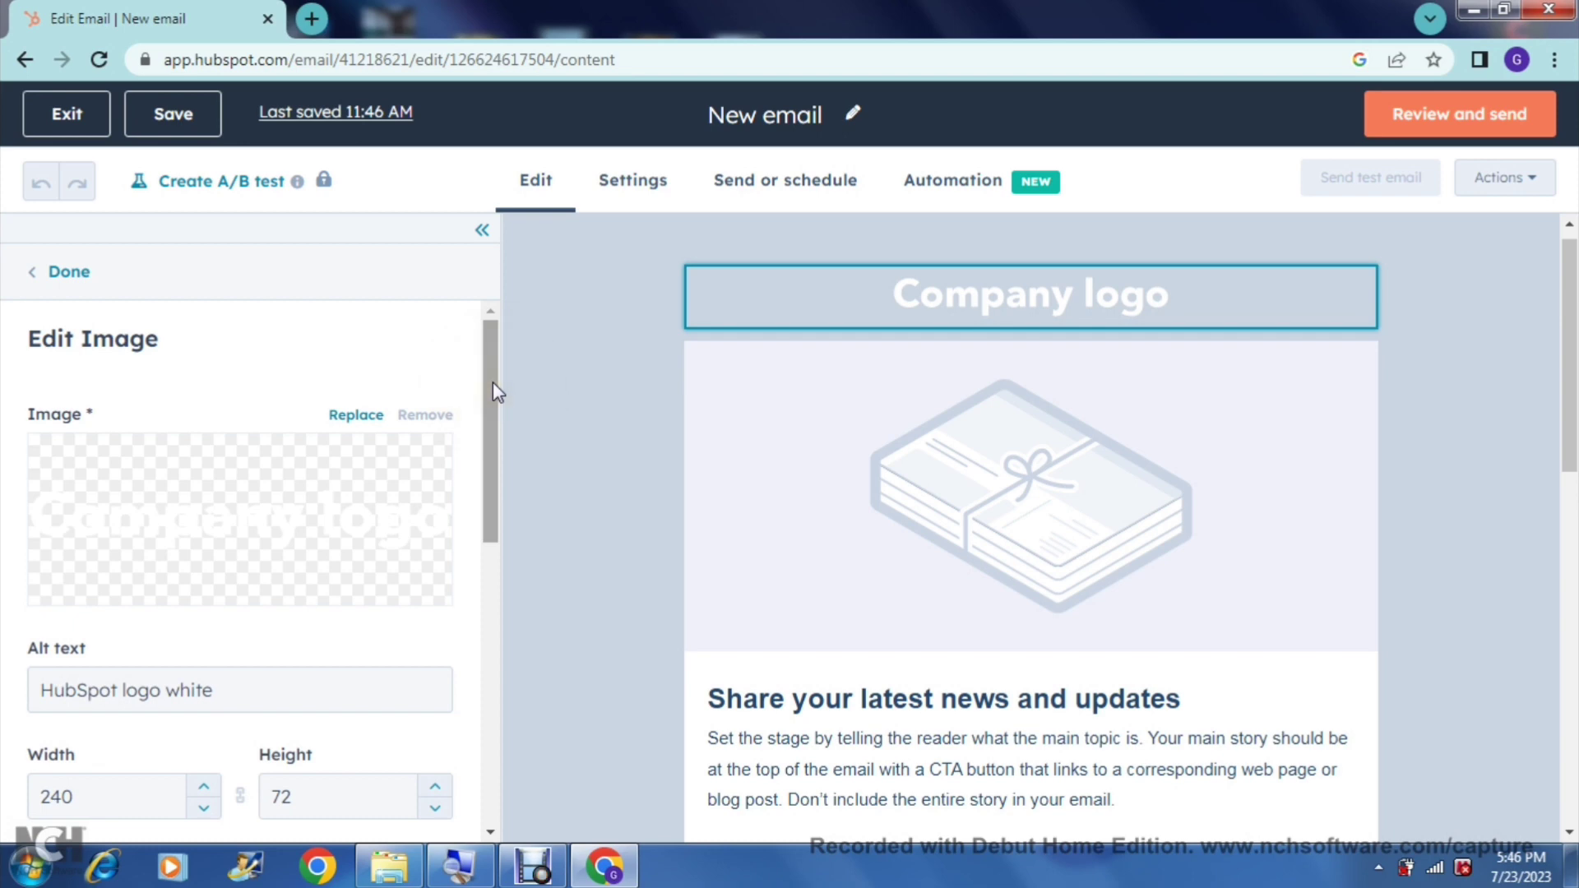
drag(492, 381, 492, 401)
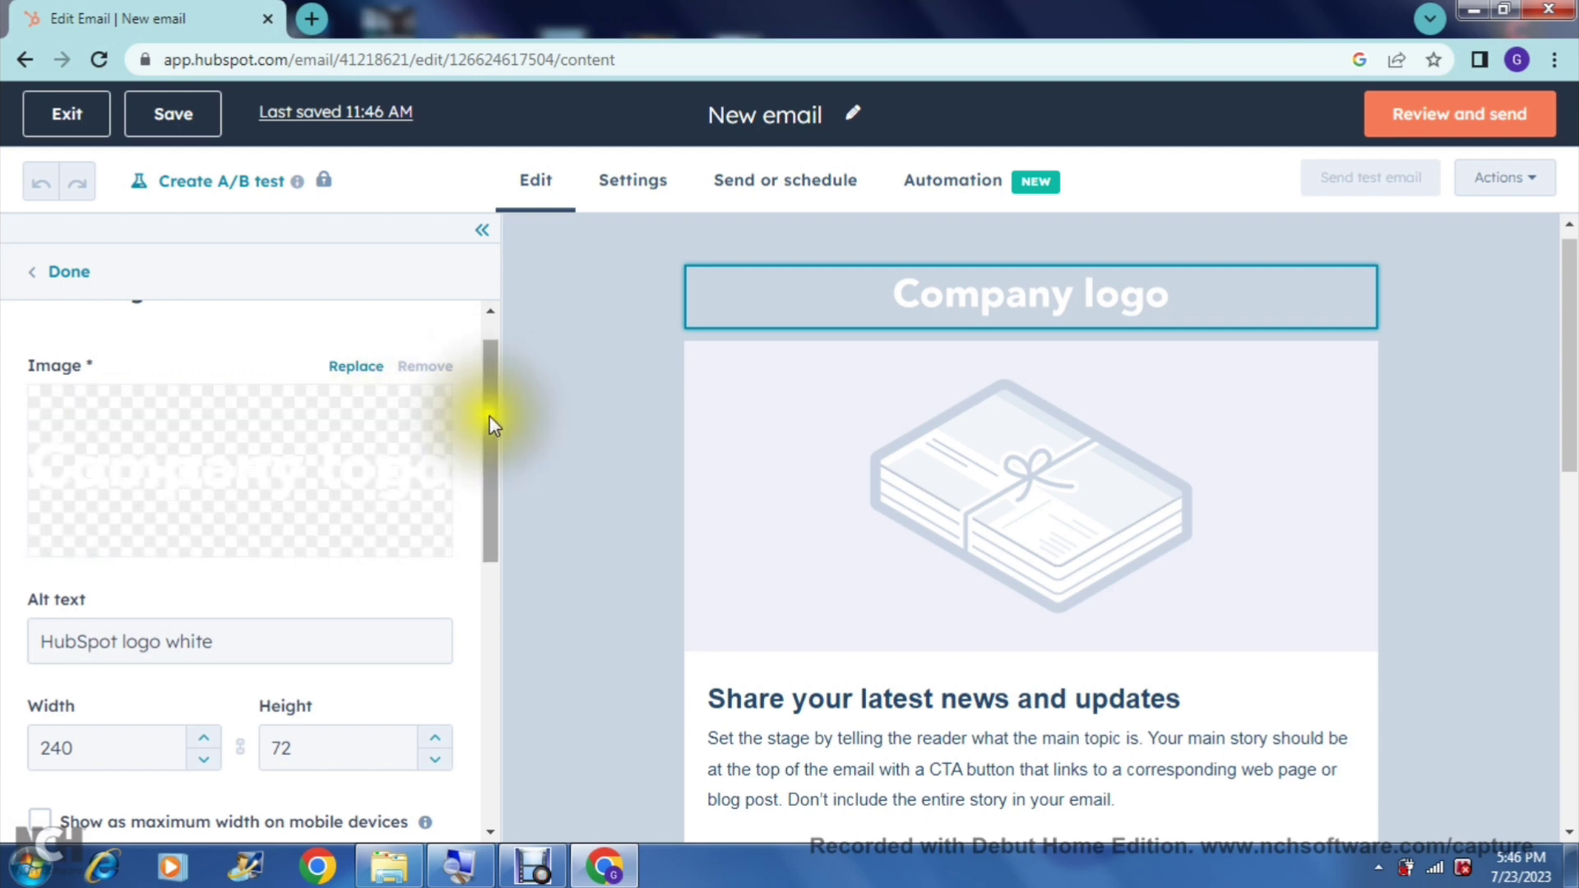
drag(491, 416, 490, 496)
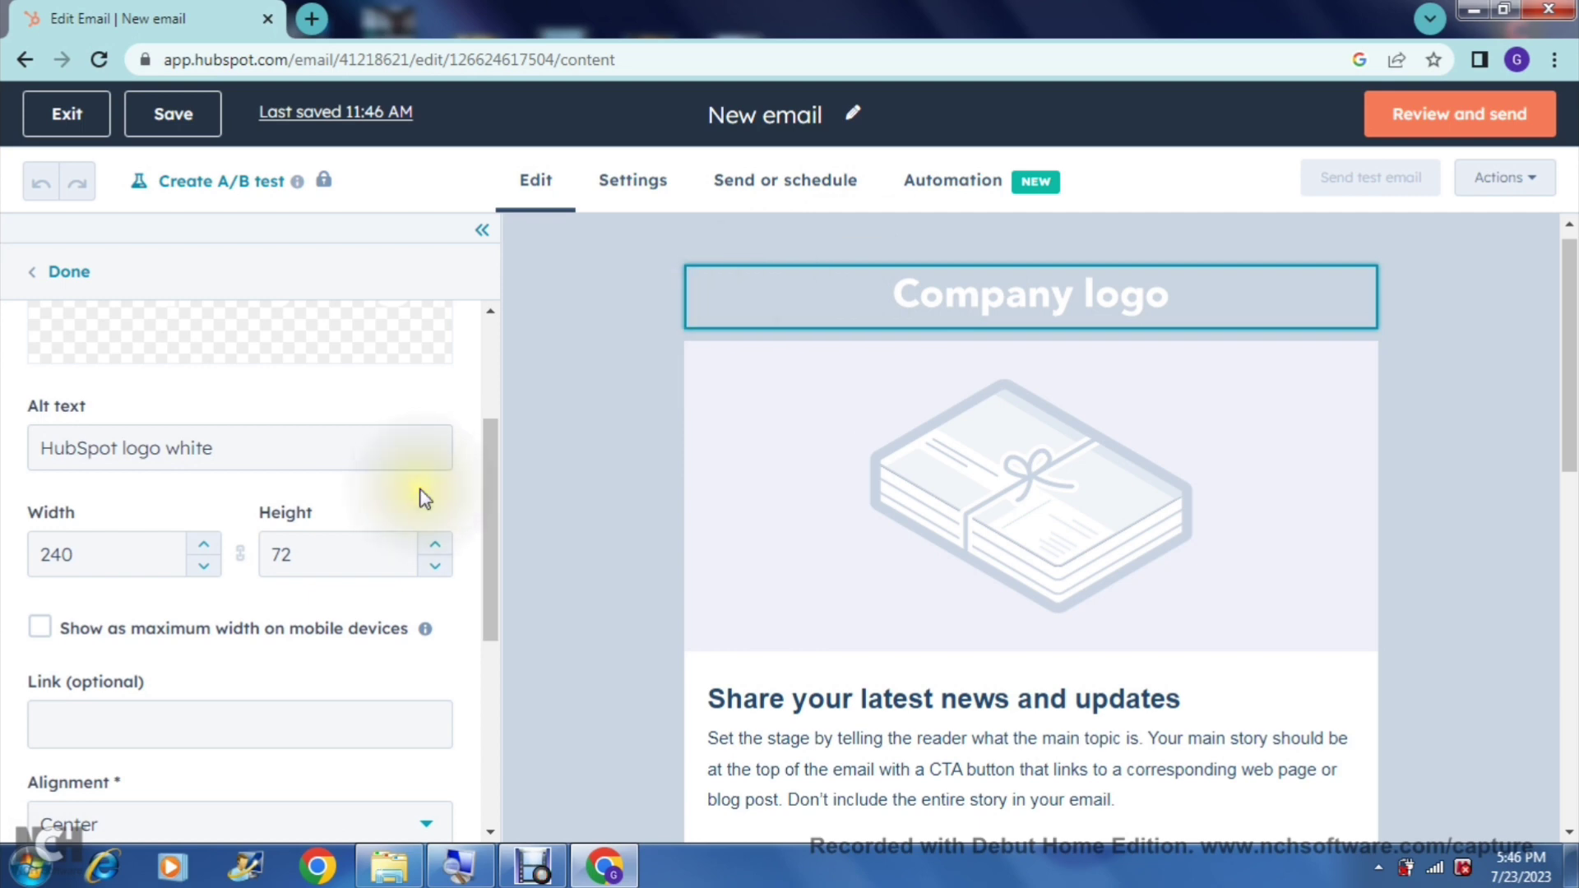
click(488, 496)
drag(488, 491, 484, 691)
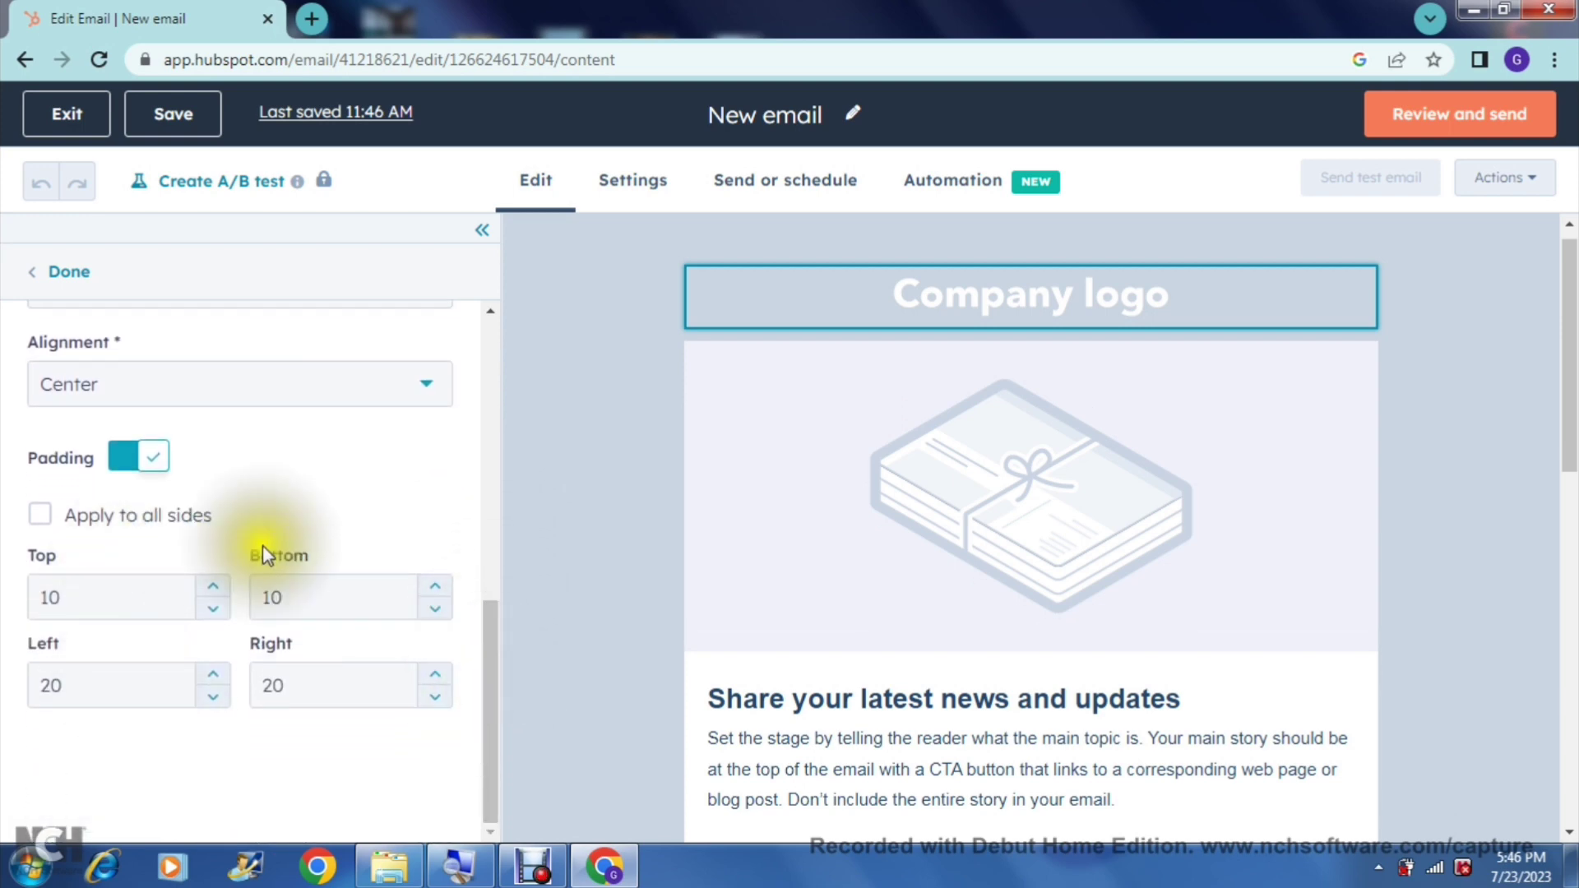
click(867, 521)
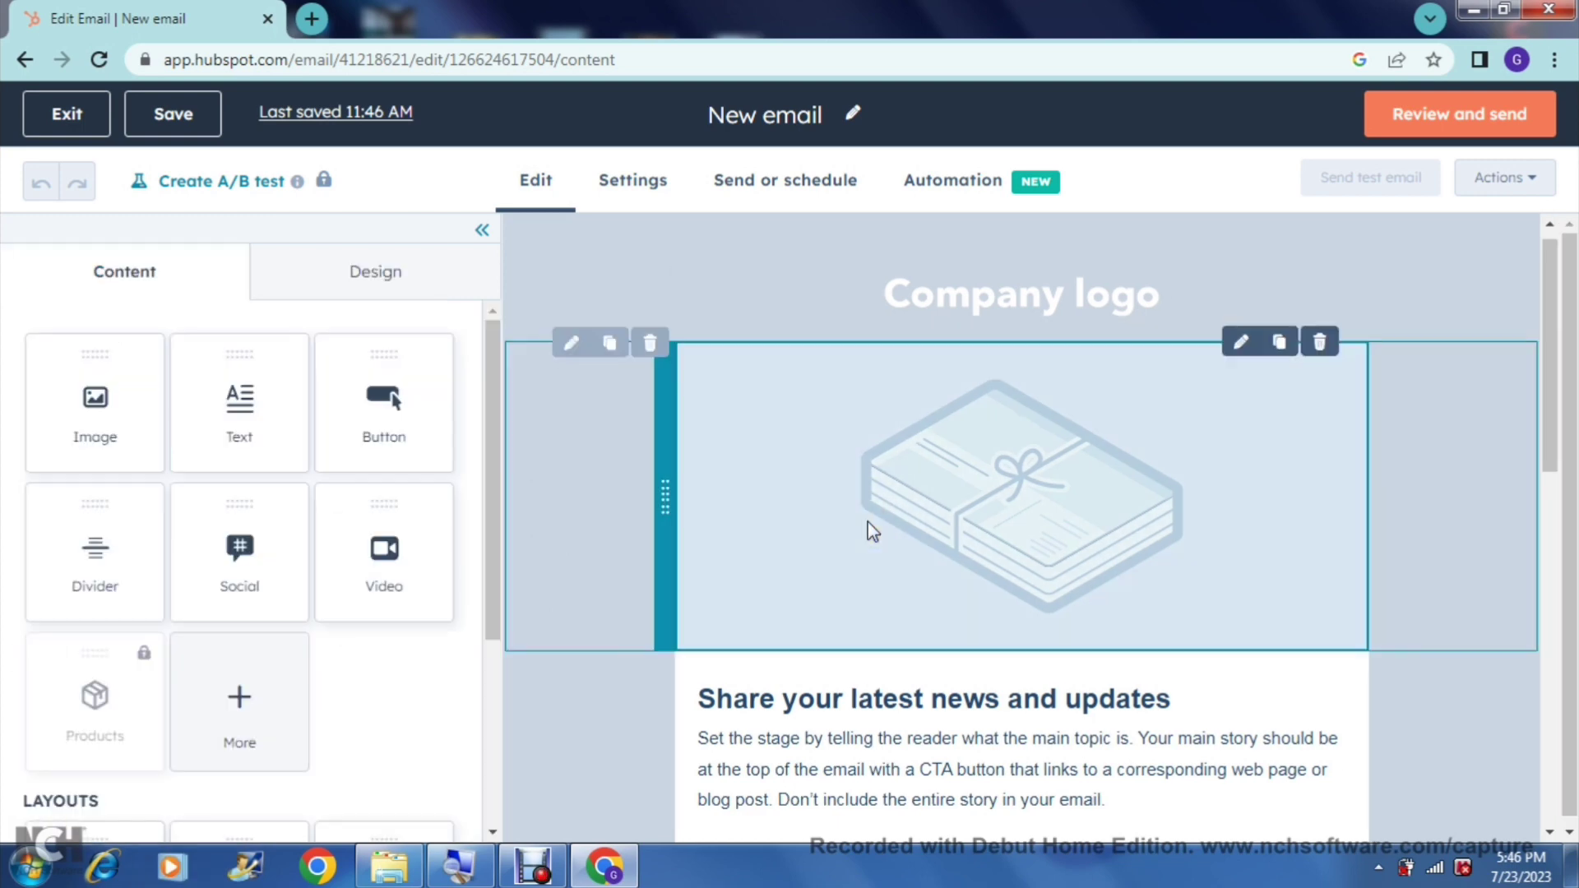
Step: Open the settings of the large newsletter image below the logo to view its replace option, and close them
click(596, 440)
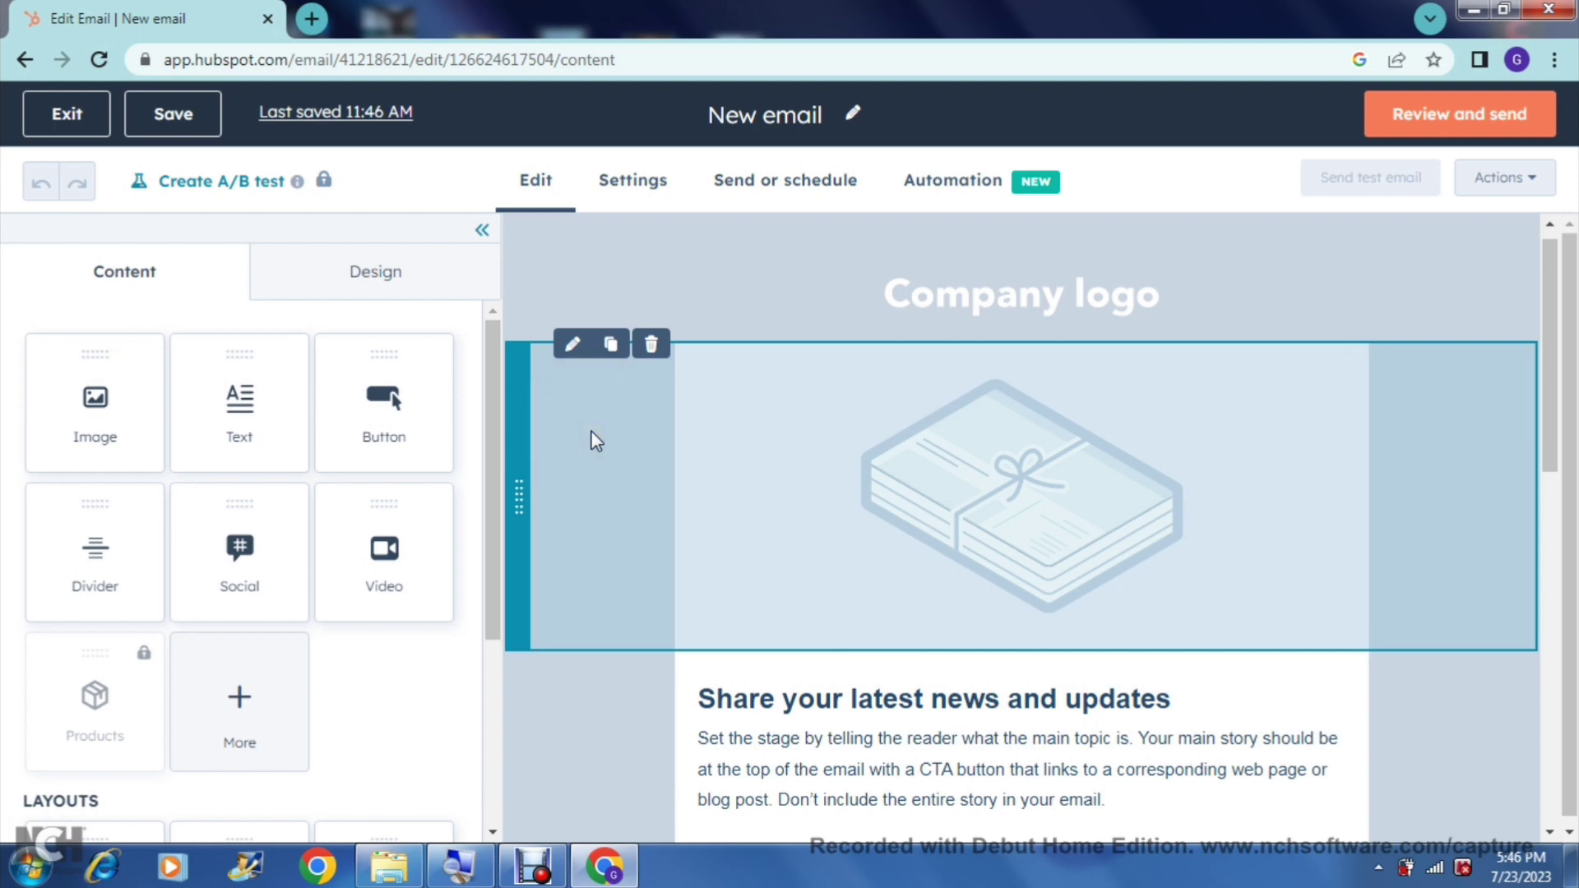
click(831, 503)
click(831, 504)
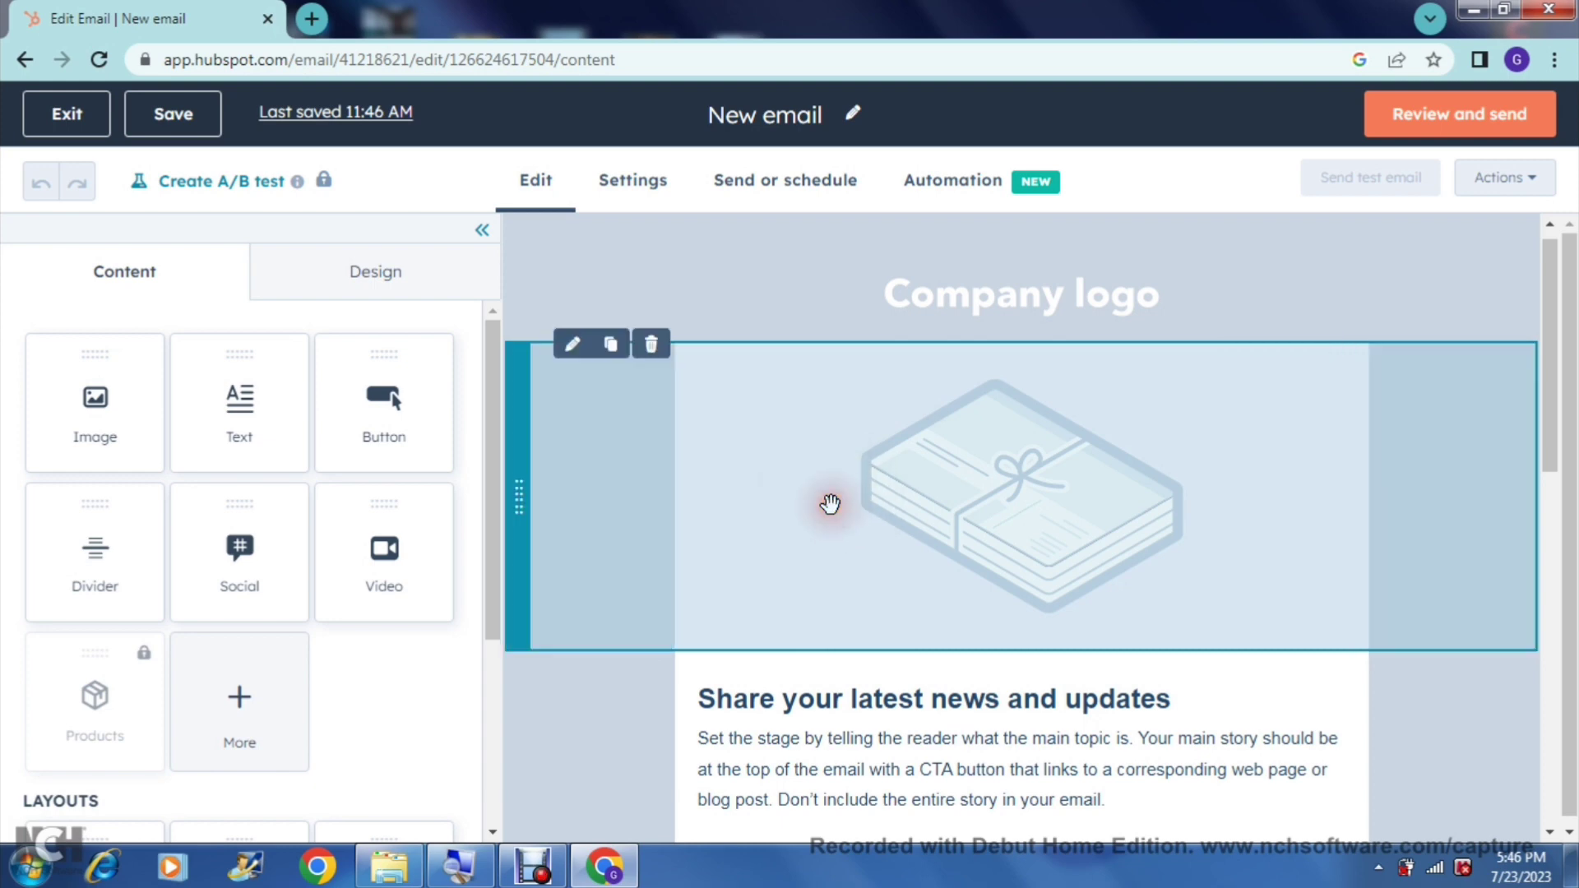
mouse_move(398, 474)
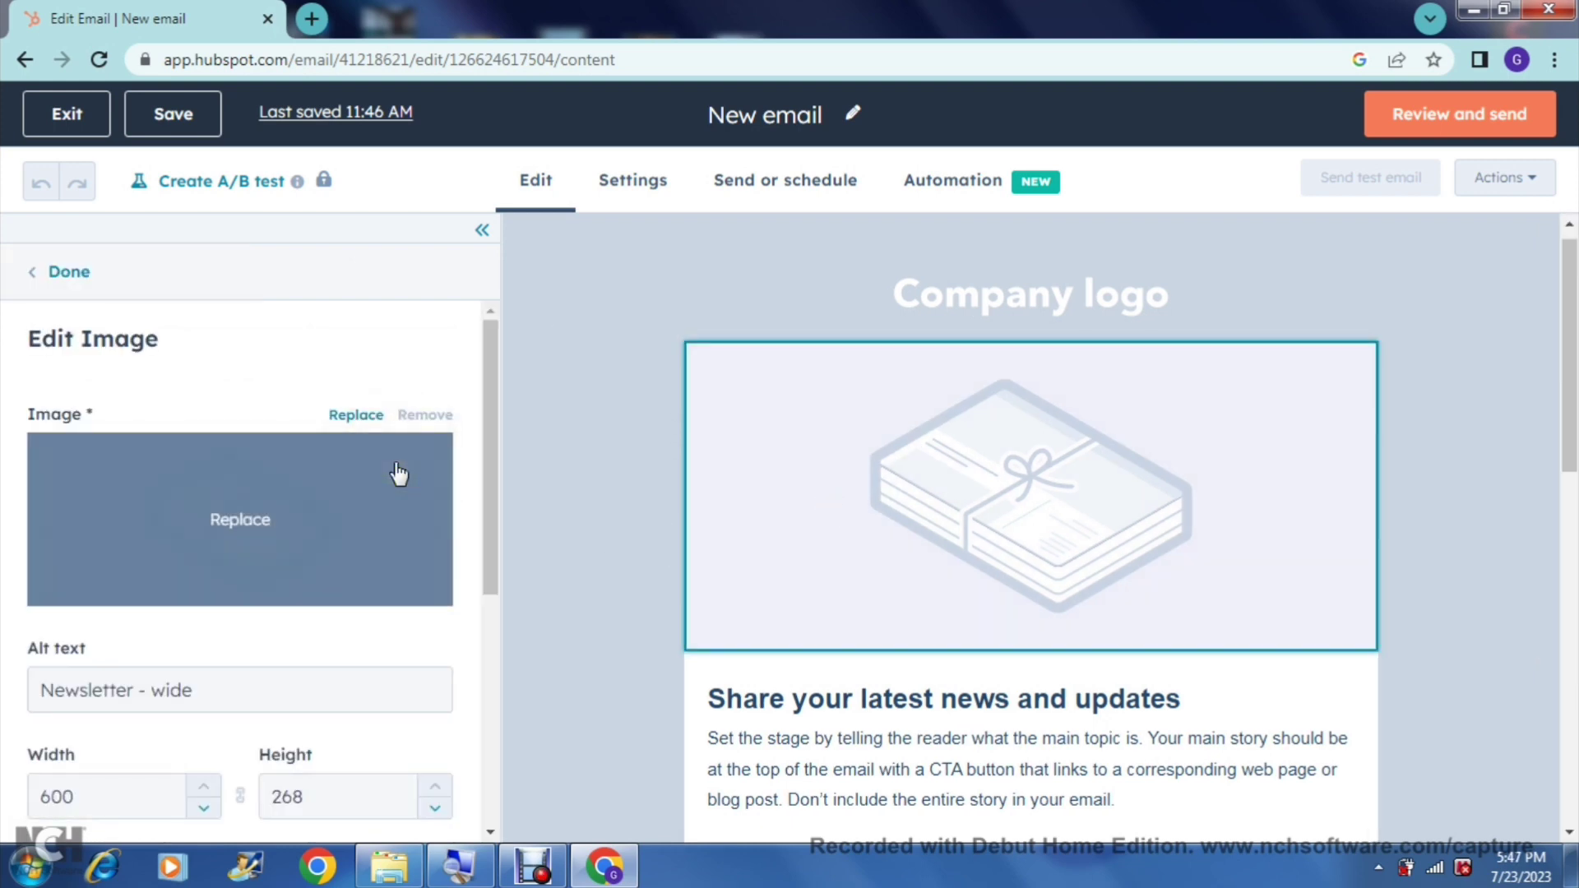
click(532, 451)
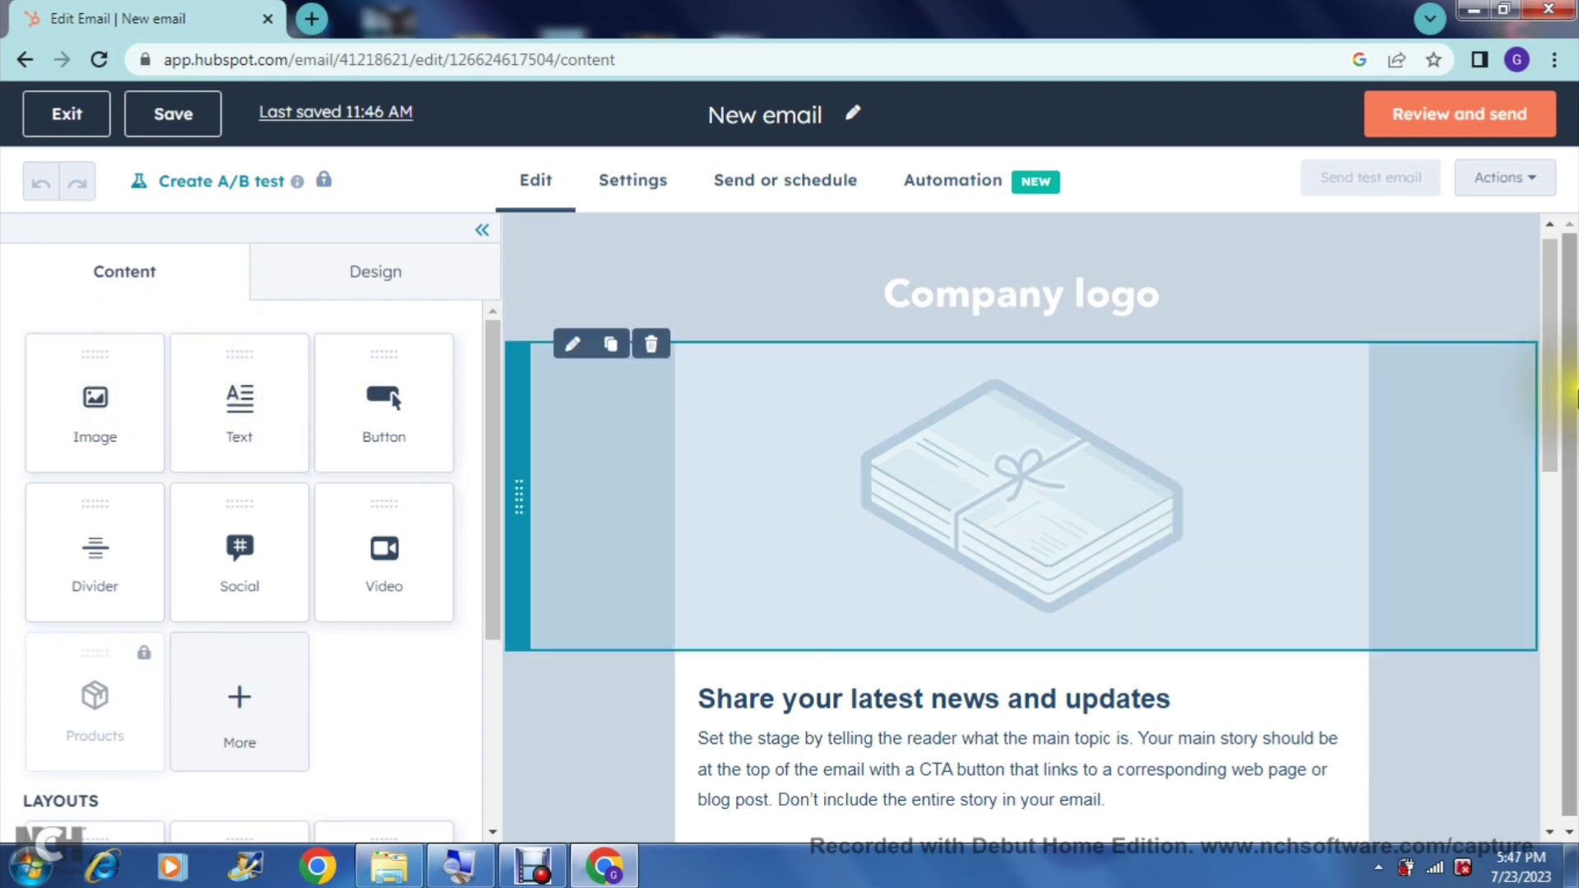
Step: Insert a button between the large newsletter image and the "Share your latest news and updates" heading
drag(1552, 378, 1546, 436)
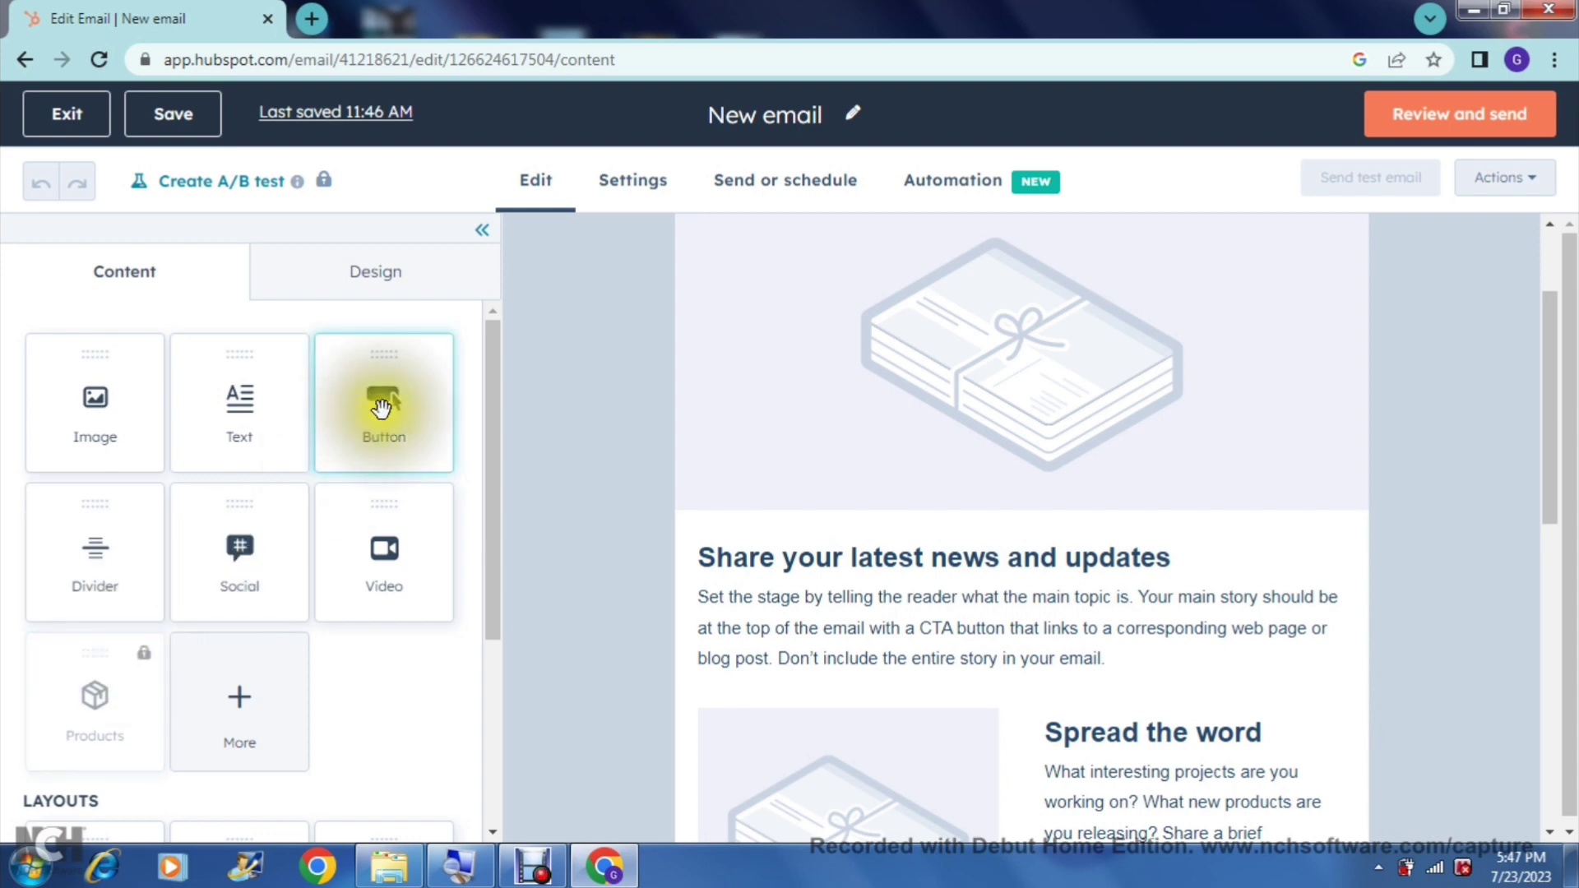
drag(381, 409, 1020, 524)
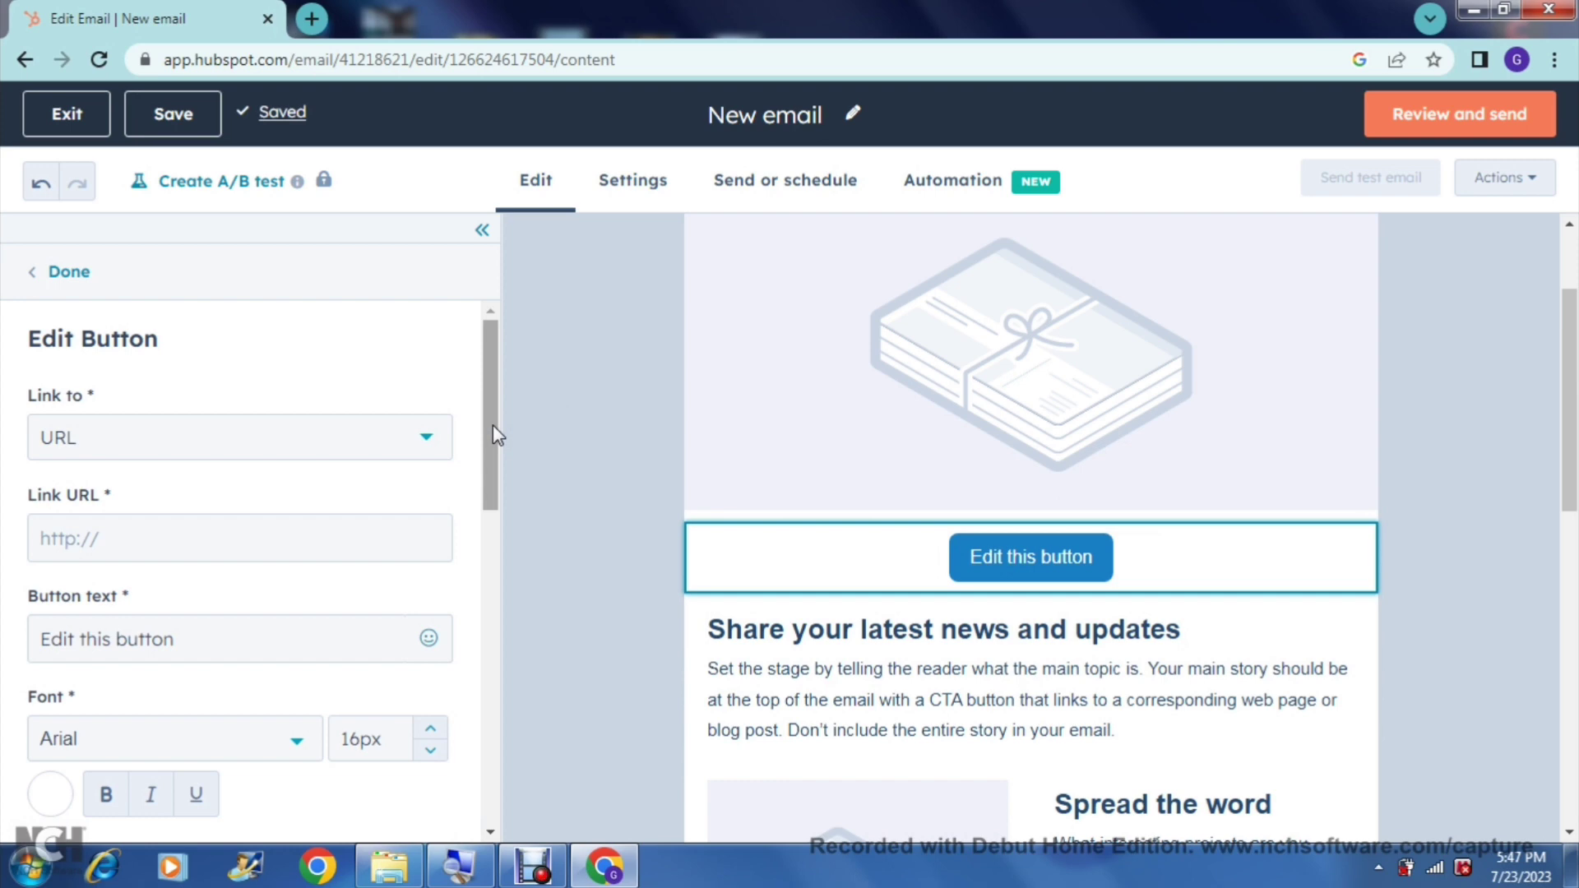
click(403, 441)
click(399, 451)
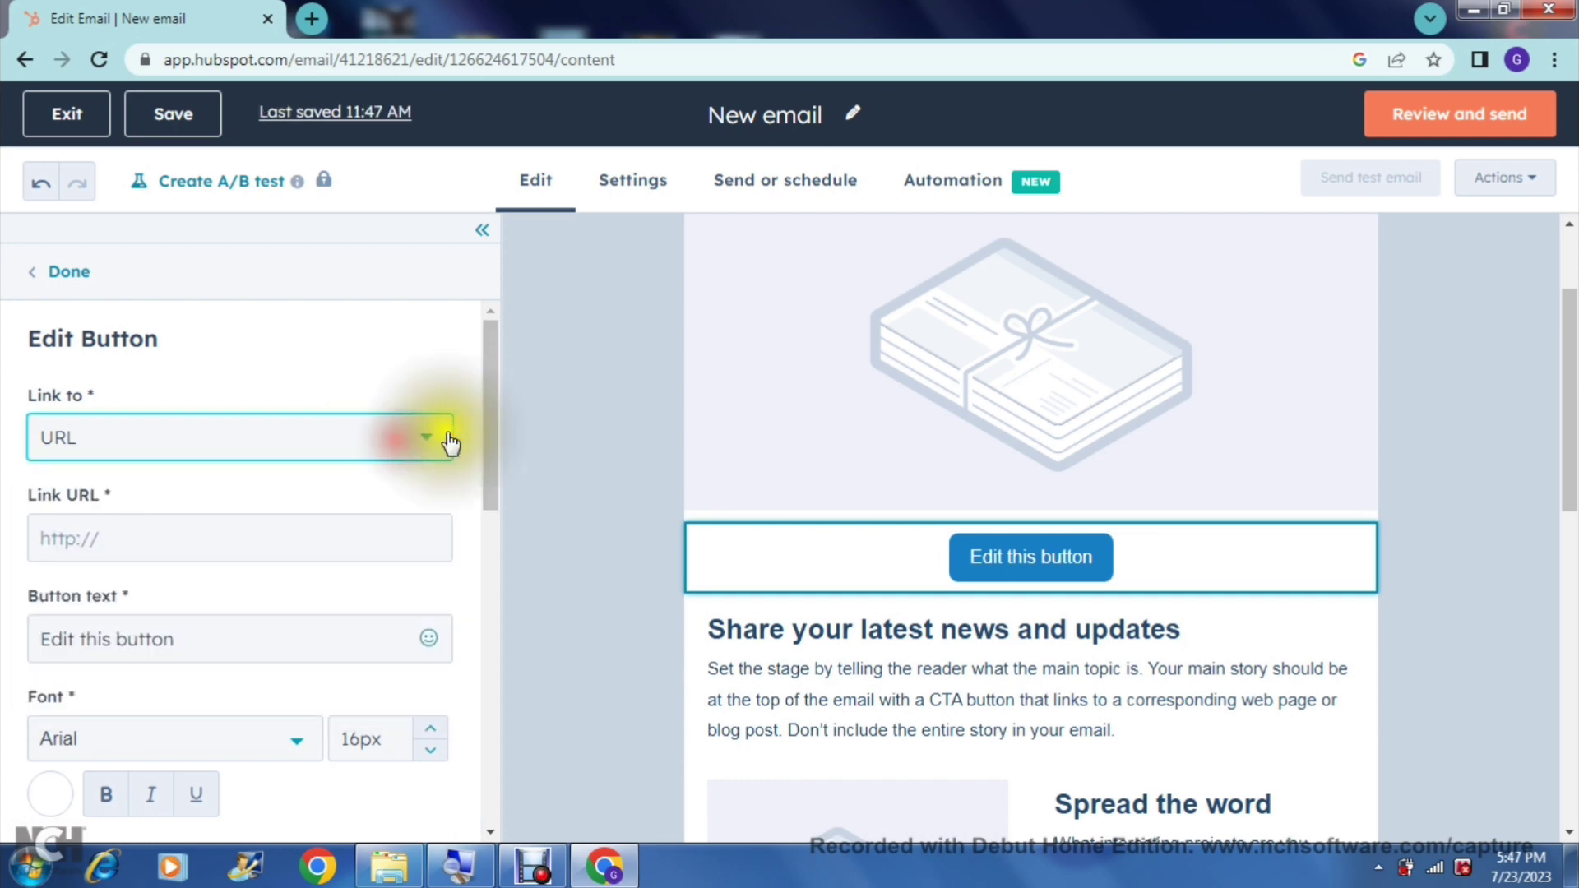
Step: Change the new button's text to "Edit this" and review its remaining settings down to padding
drag(492, 424, 490, 466)
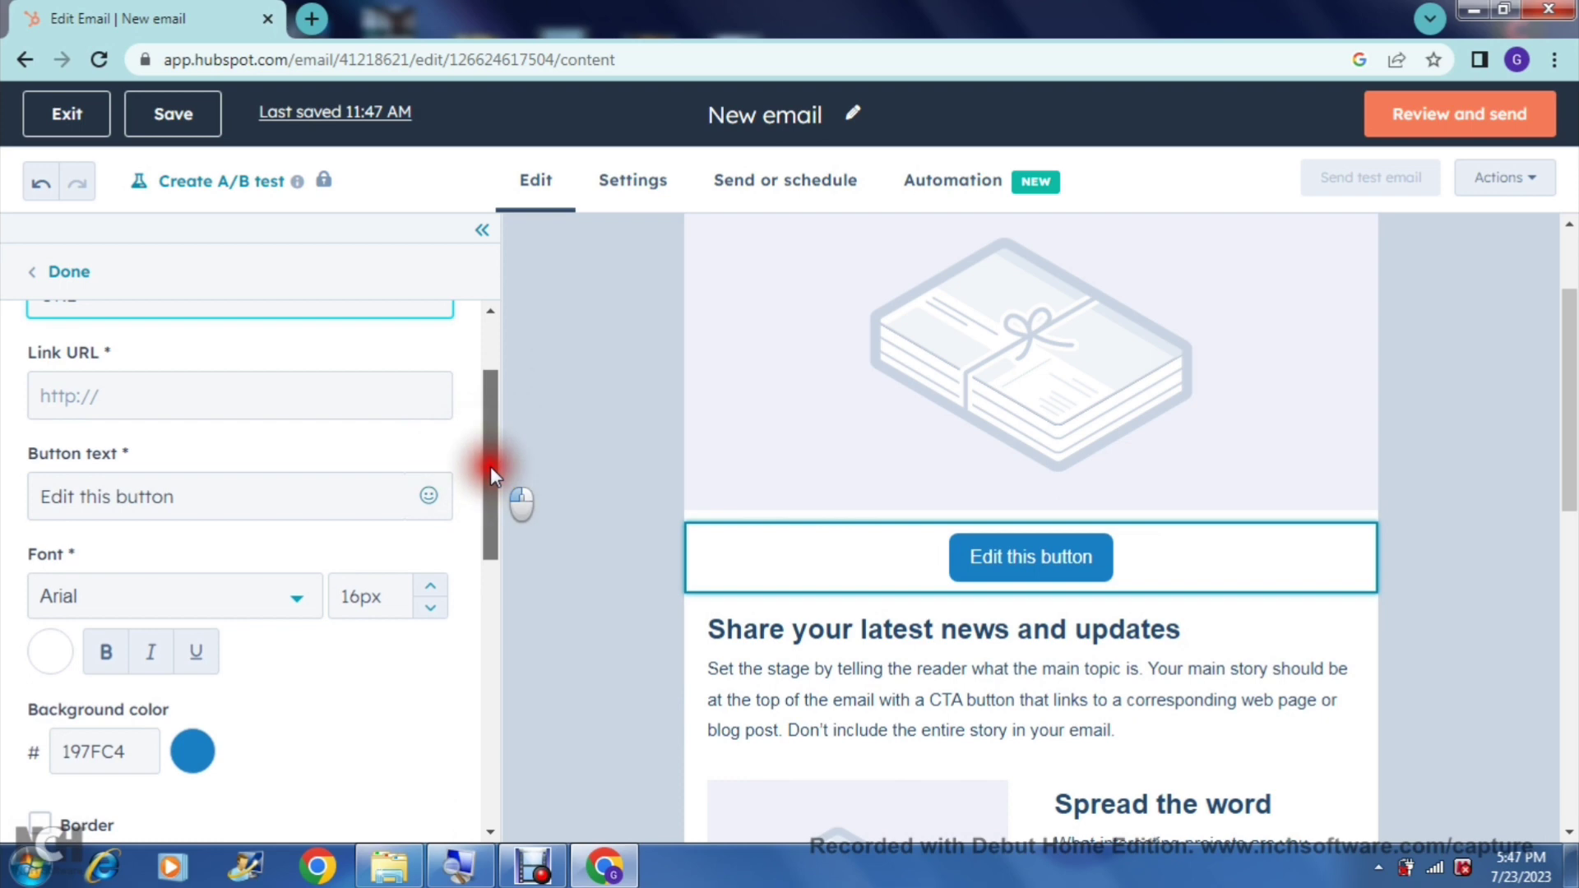
click(171, 497)
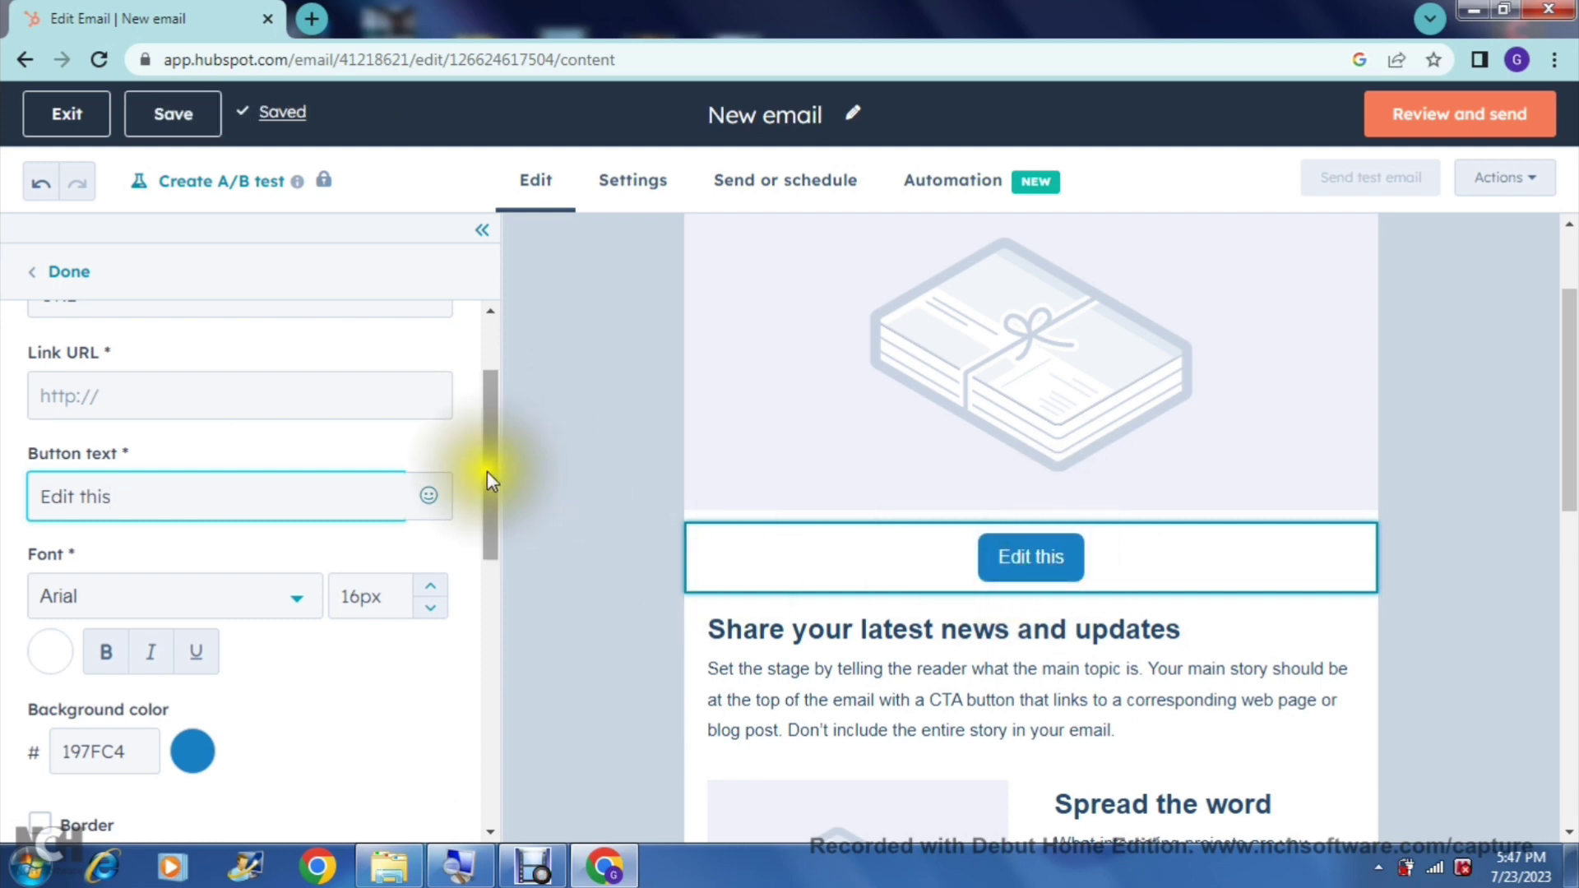
drag(486, 471, 477, 759)
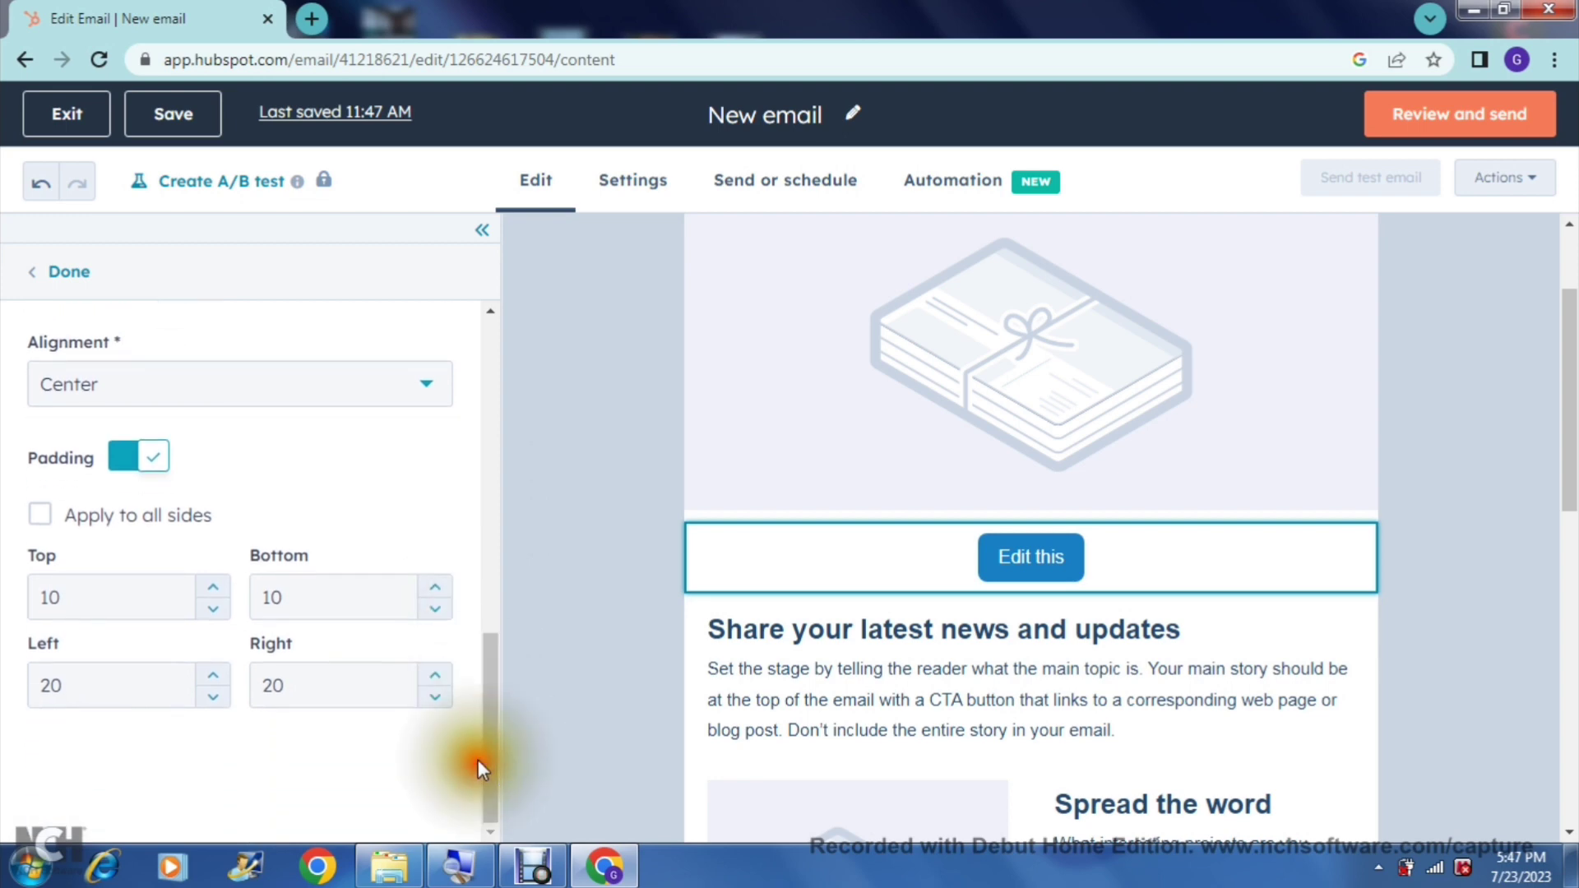
click(577, 594)
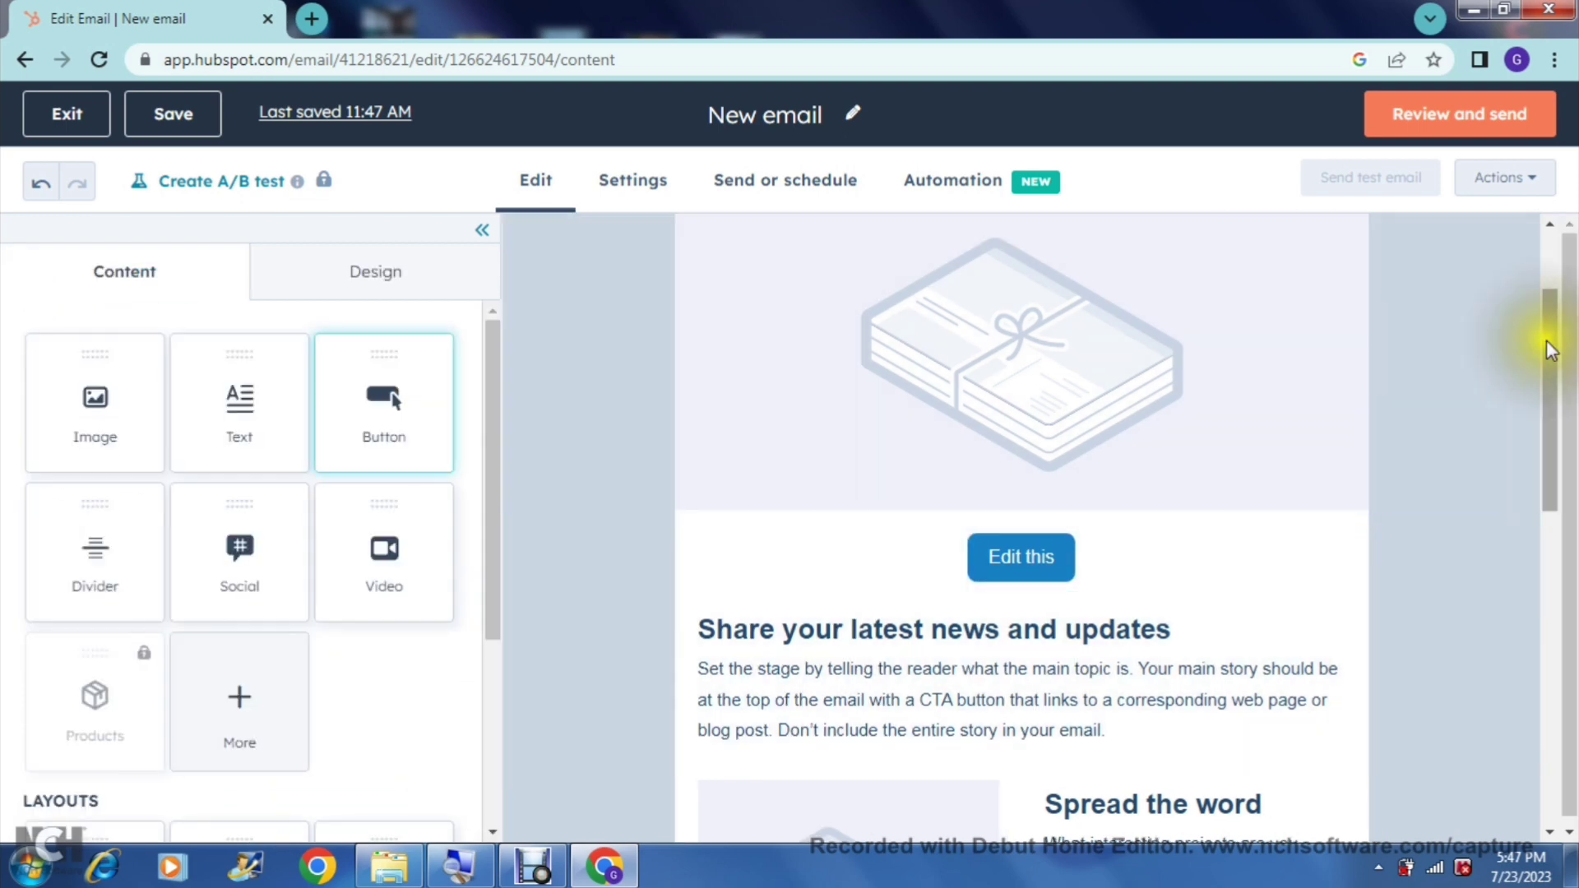
Step: Add a Social block in the email footer beside the unsubscribe links and review its networks and padding settings
drag(1550, 350, 1544, 687)
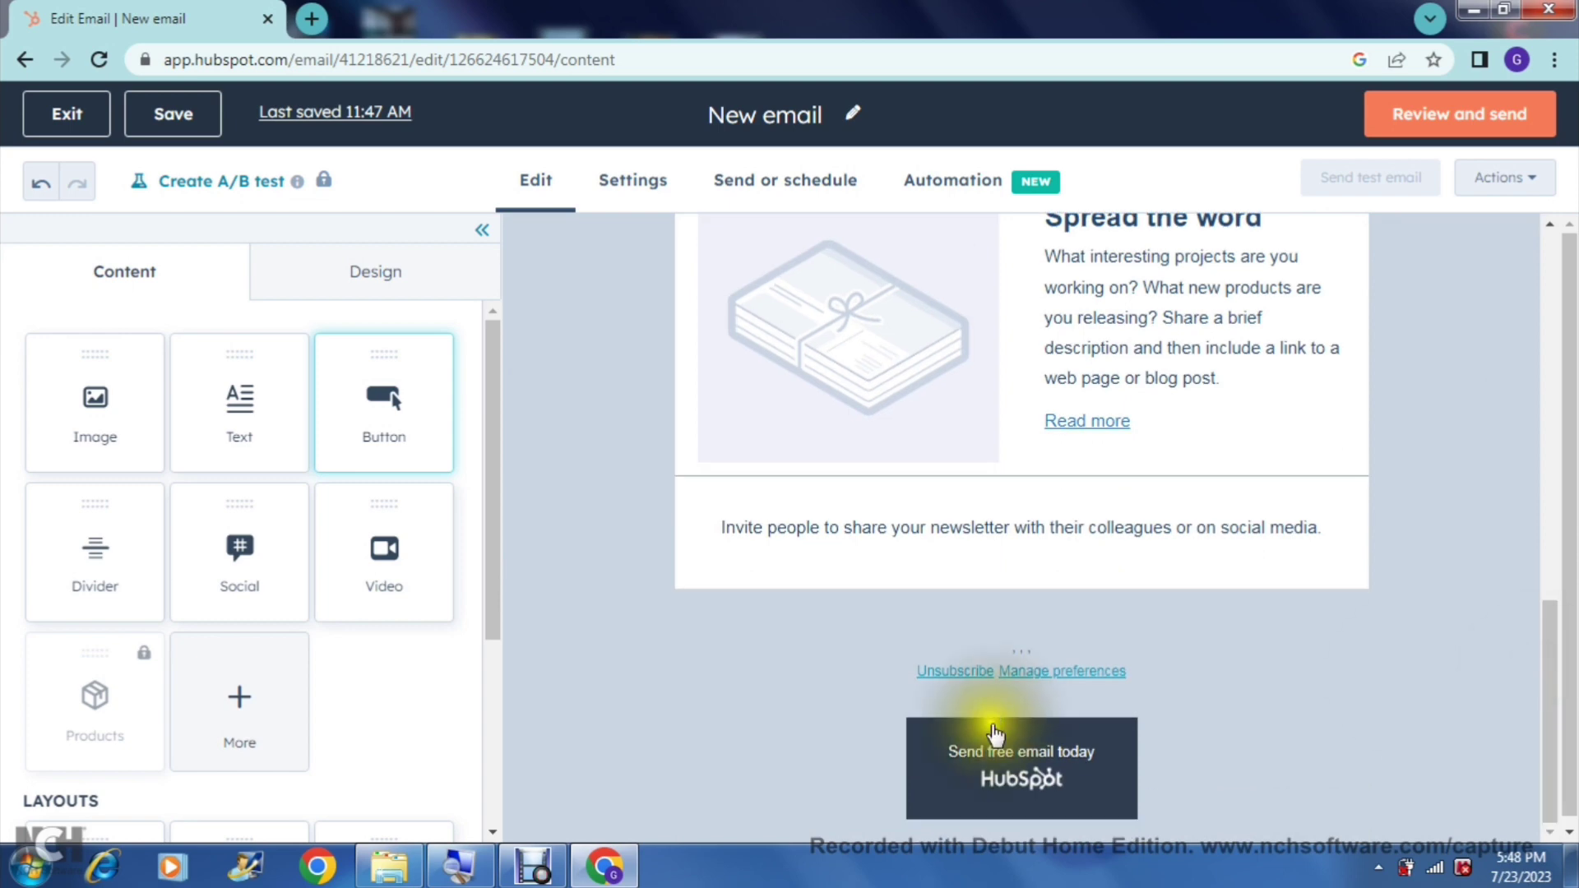
mouse_move(289, 578)
mouse_down()
mouse_move(740, 696)
mouse_move(762, 716)
mouse_move(820, 679)
mouse_up()
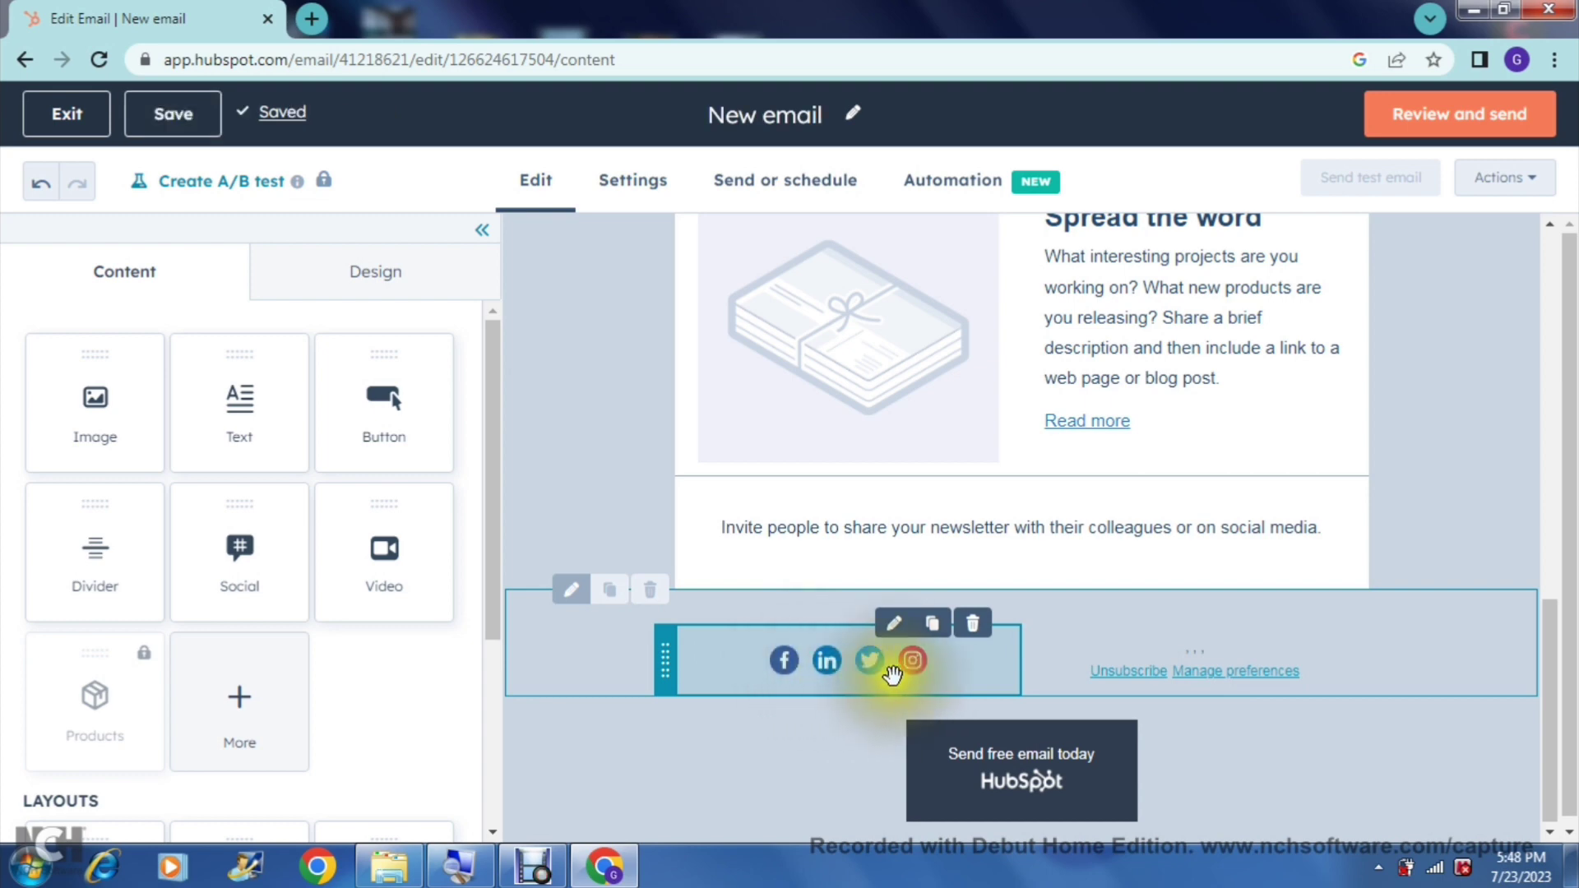
click(913, 662)
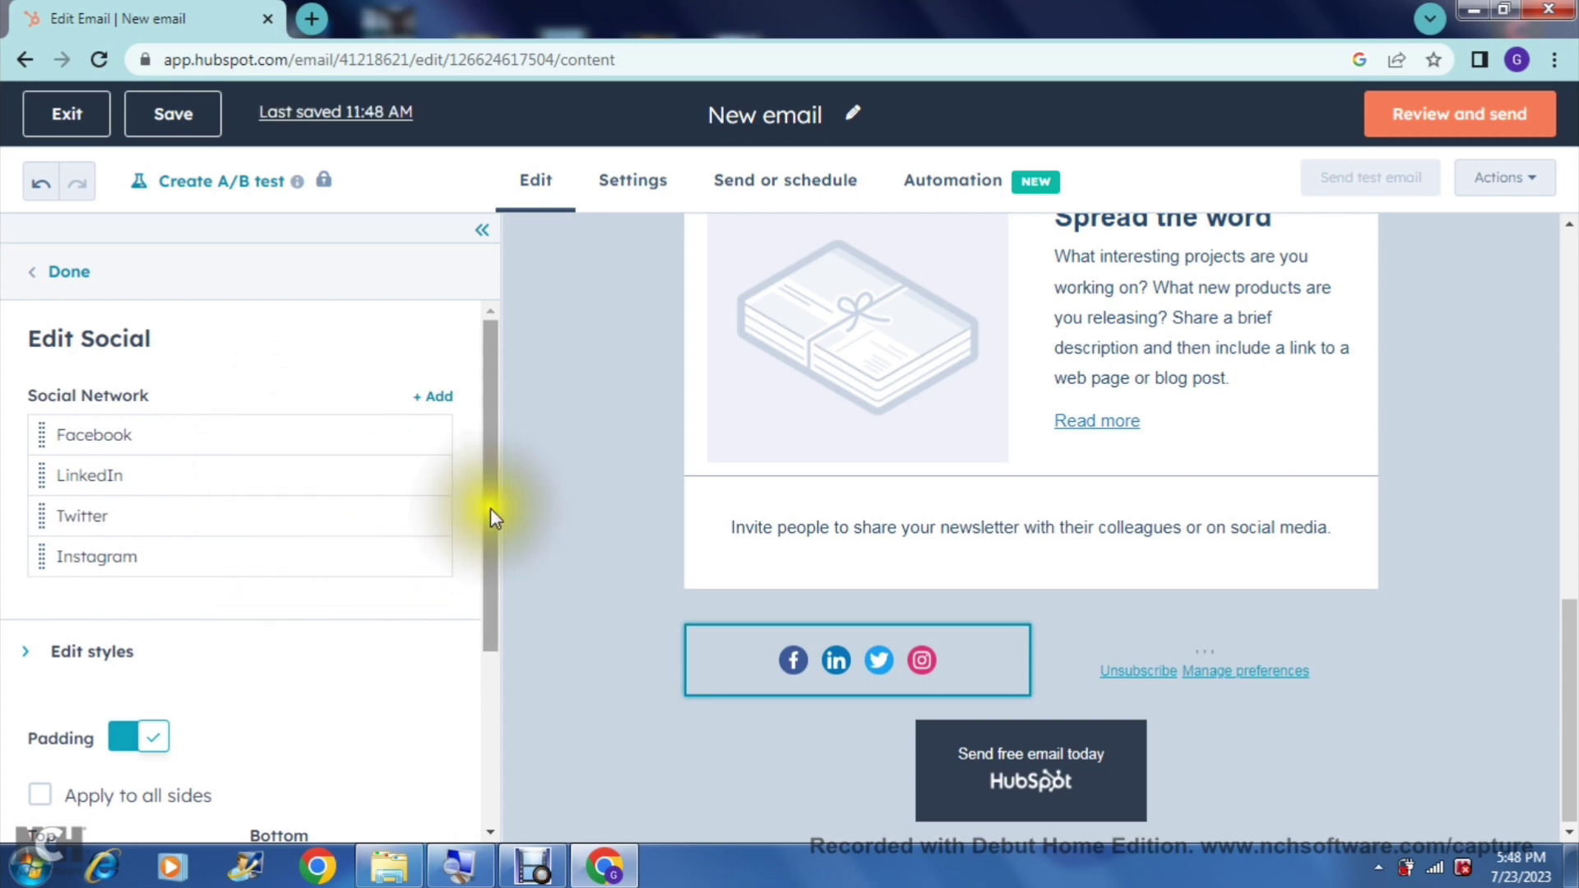
drag(491, 507, 482, 705)
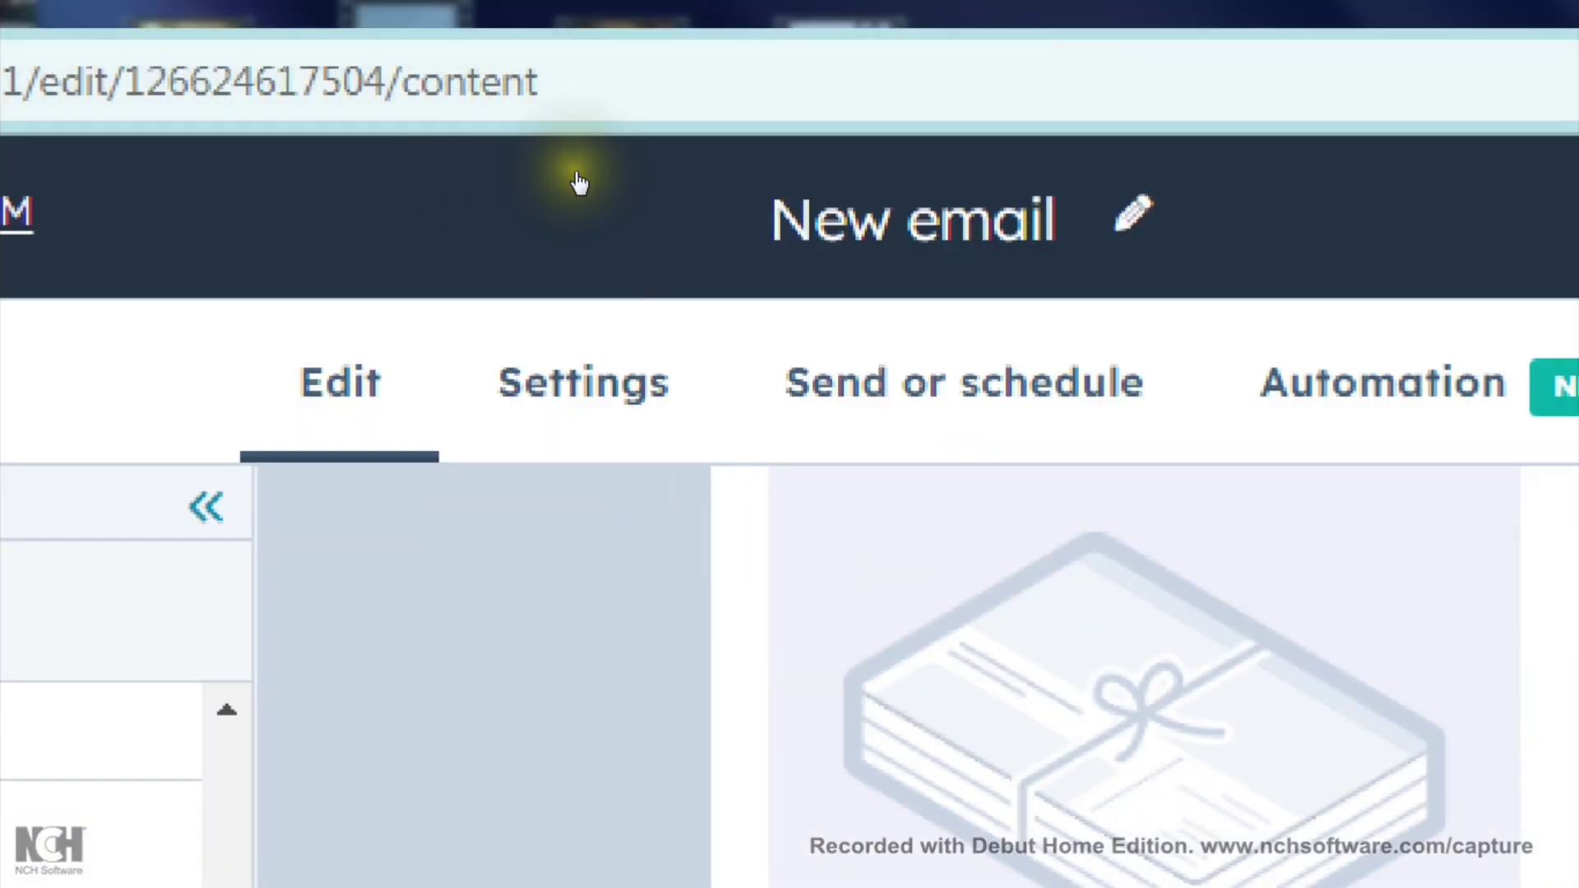
Step: Open the email's settings and examine the sender, subject line, preview text, internal name, language, subscription type and office location fields
click(642, 212)
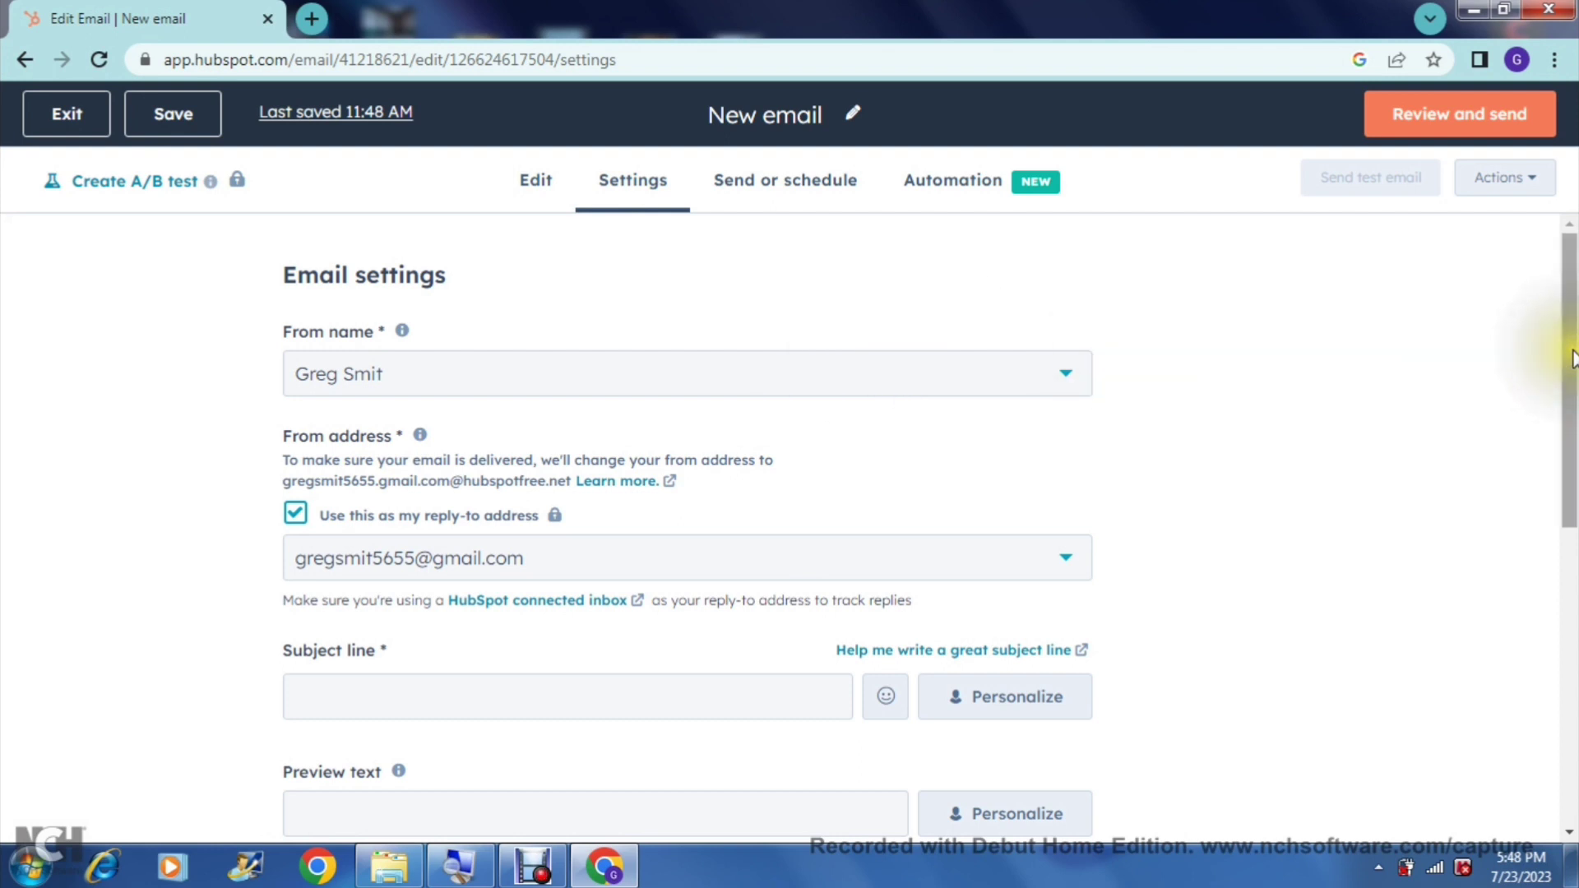
drag(1571, 358, 1571, 489)
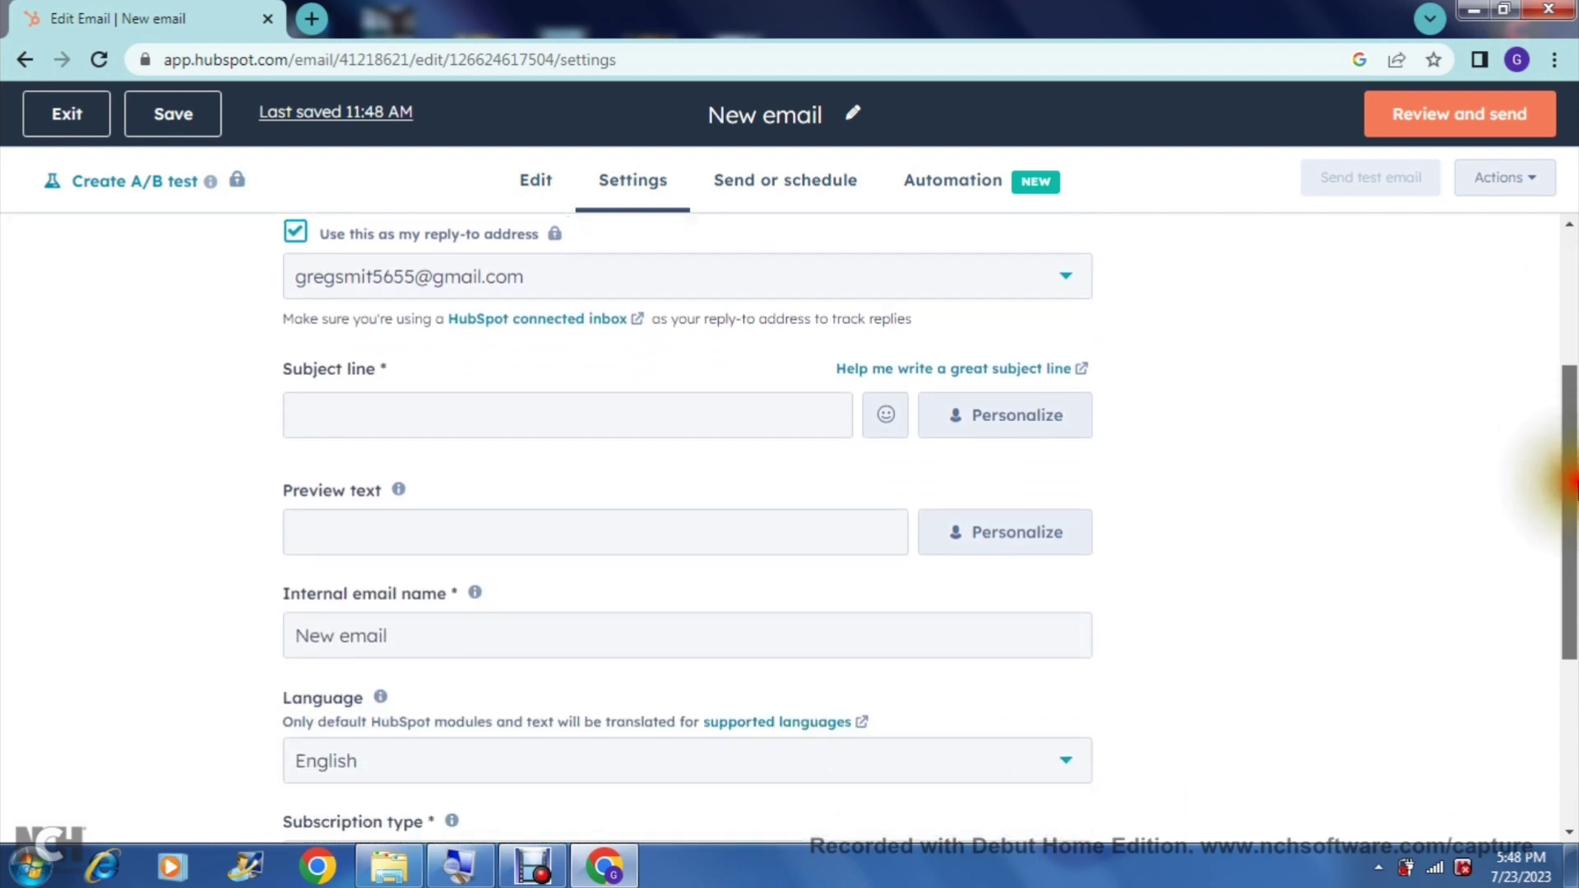
click(732, 429)
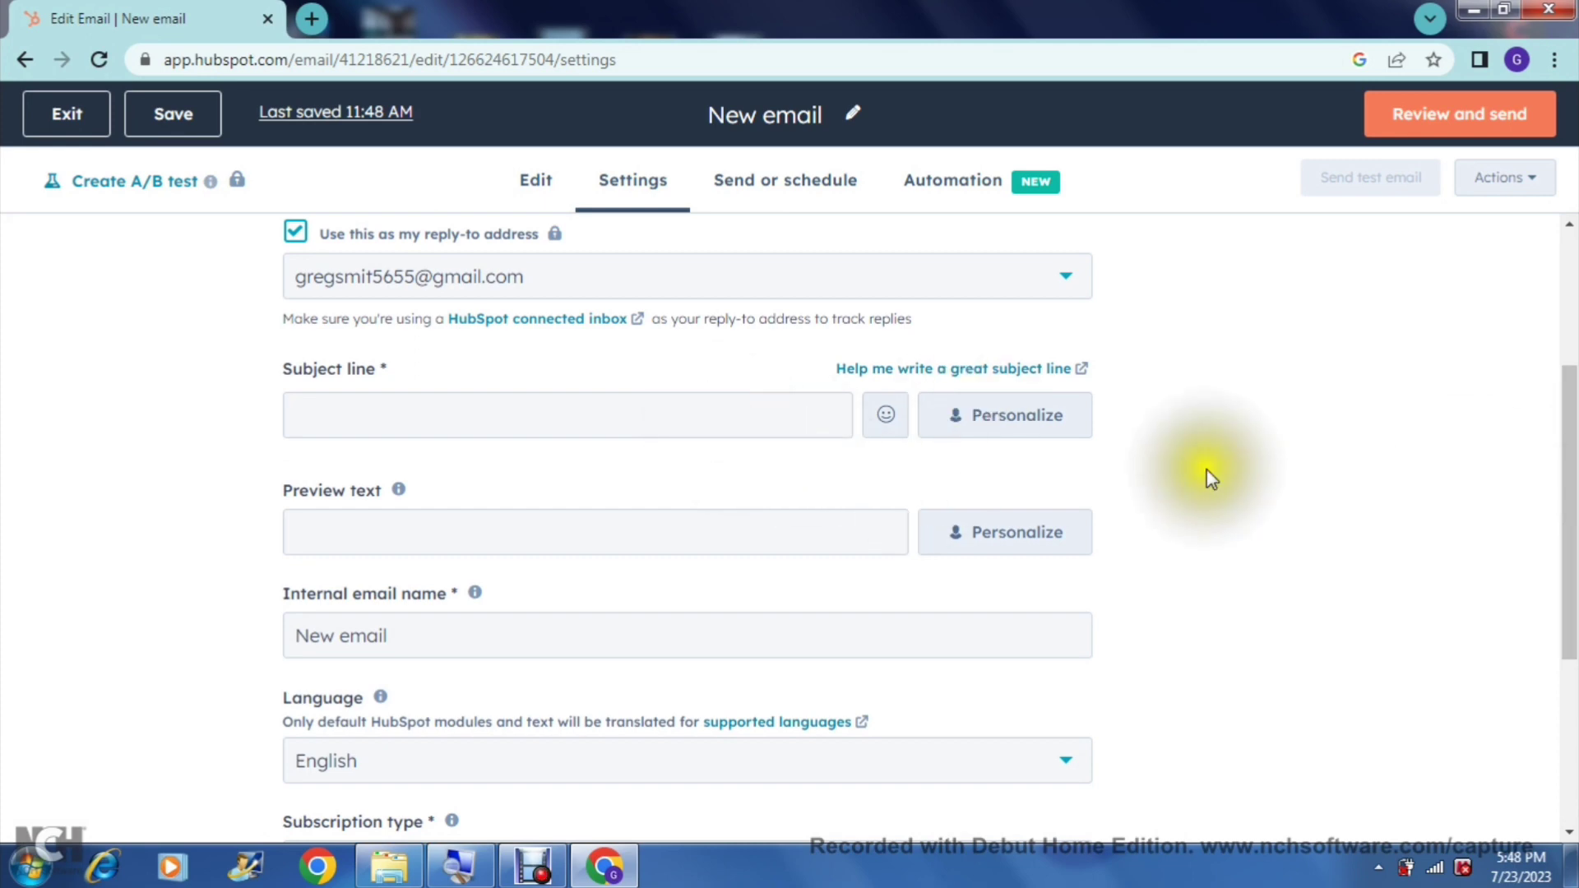
drag(1570, 457, 1571, 538)
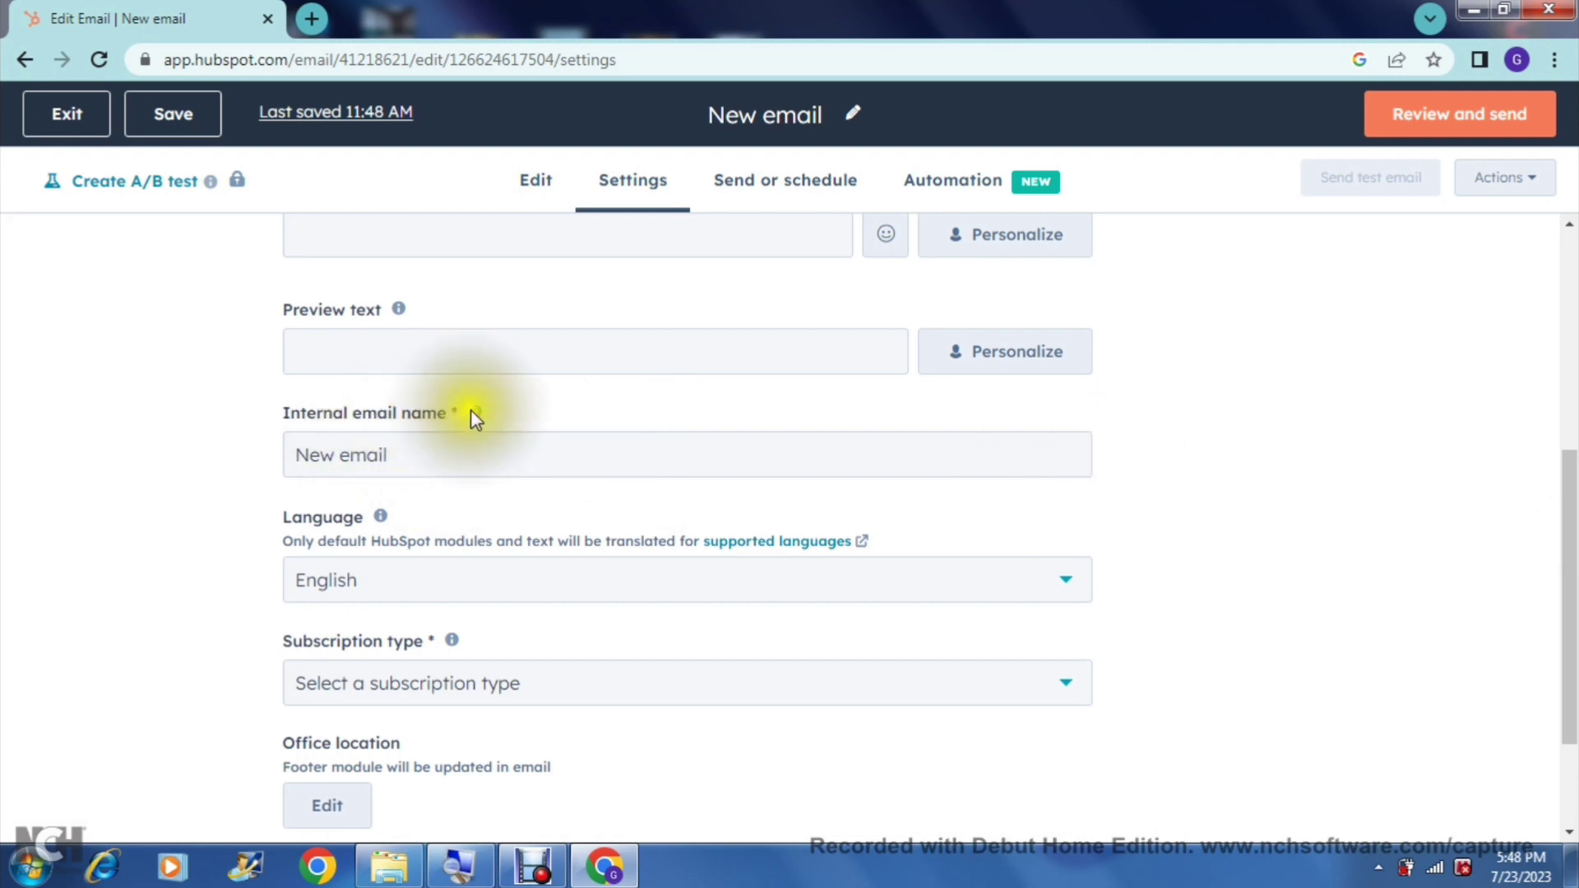
mouse_move(476, 412)
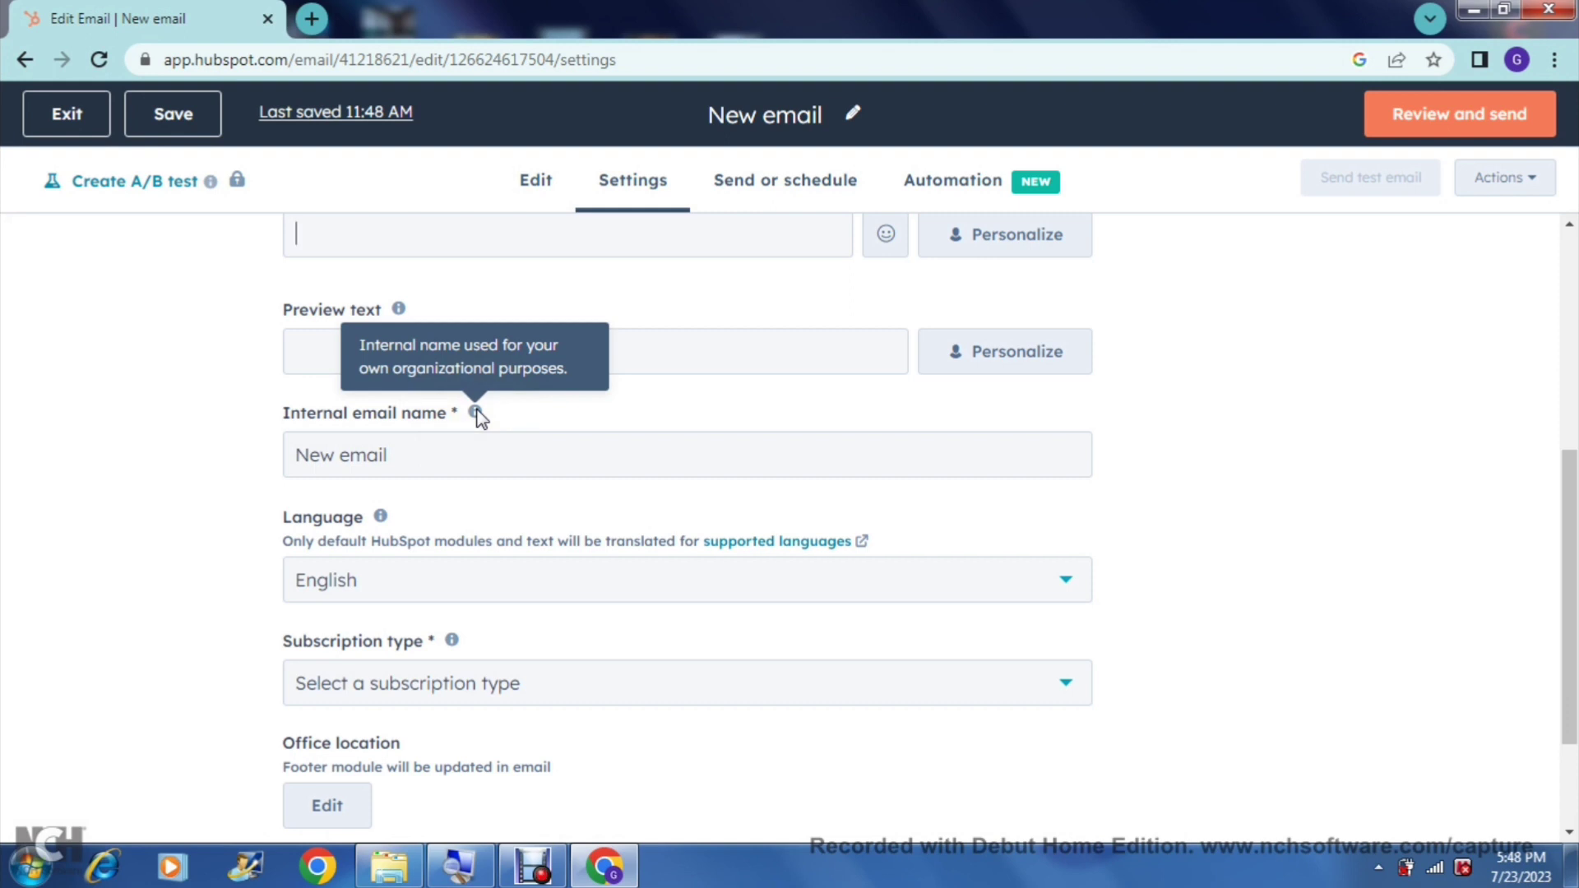
click(696, 398)
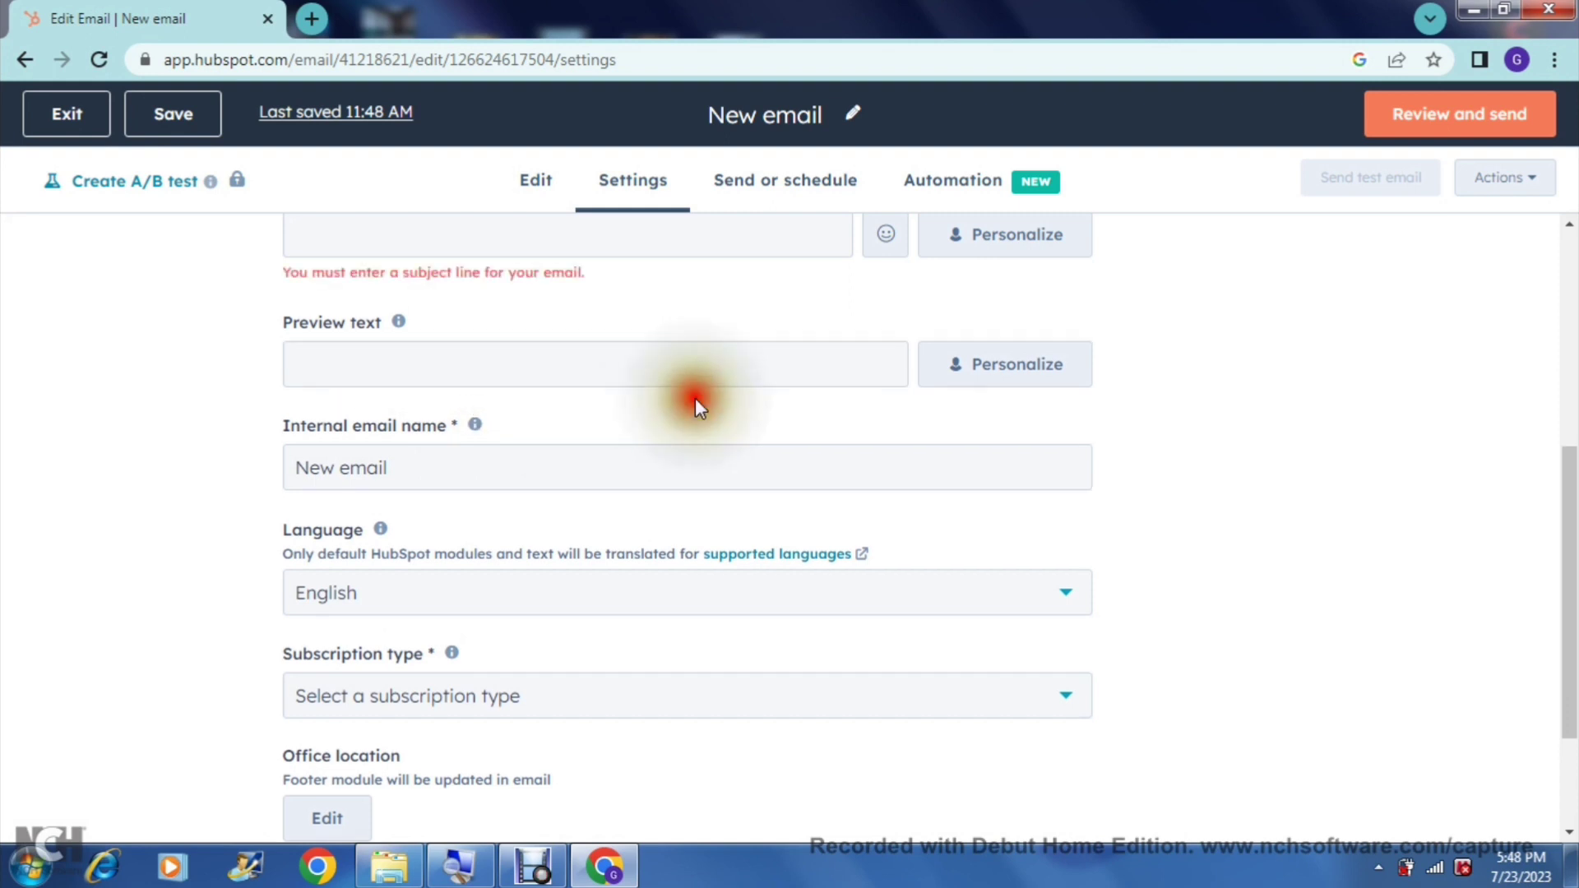
click(384, 475)
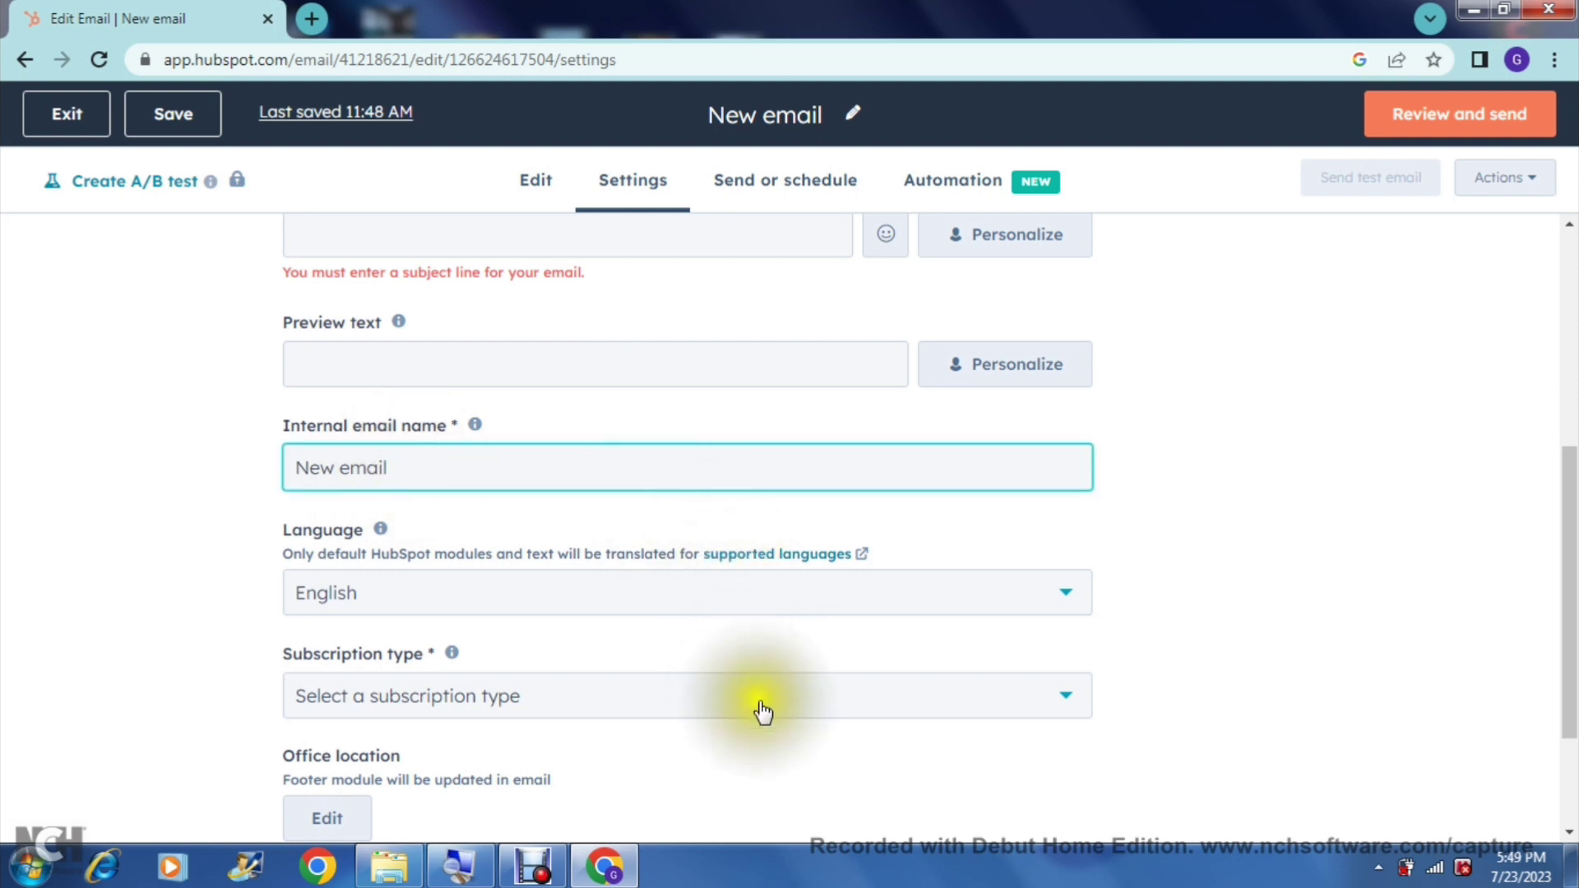
drag(1572, 564, 1571, 684)
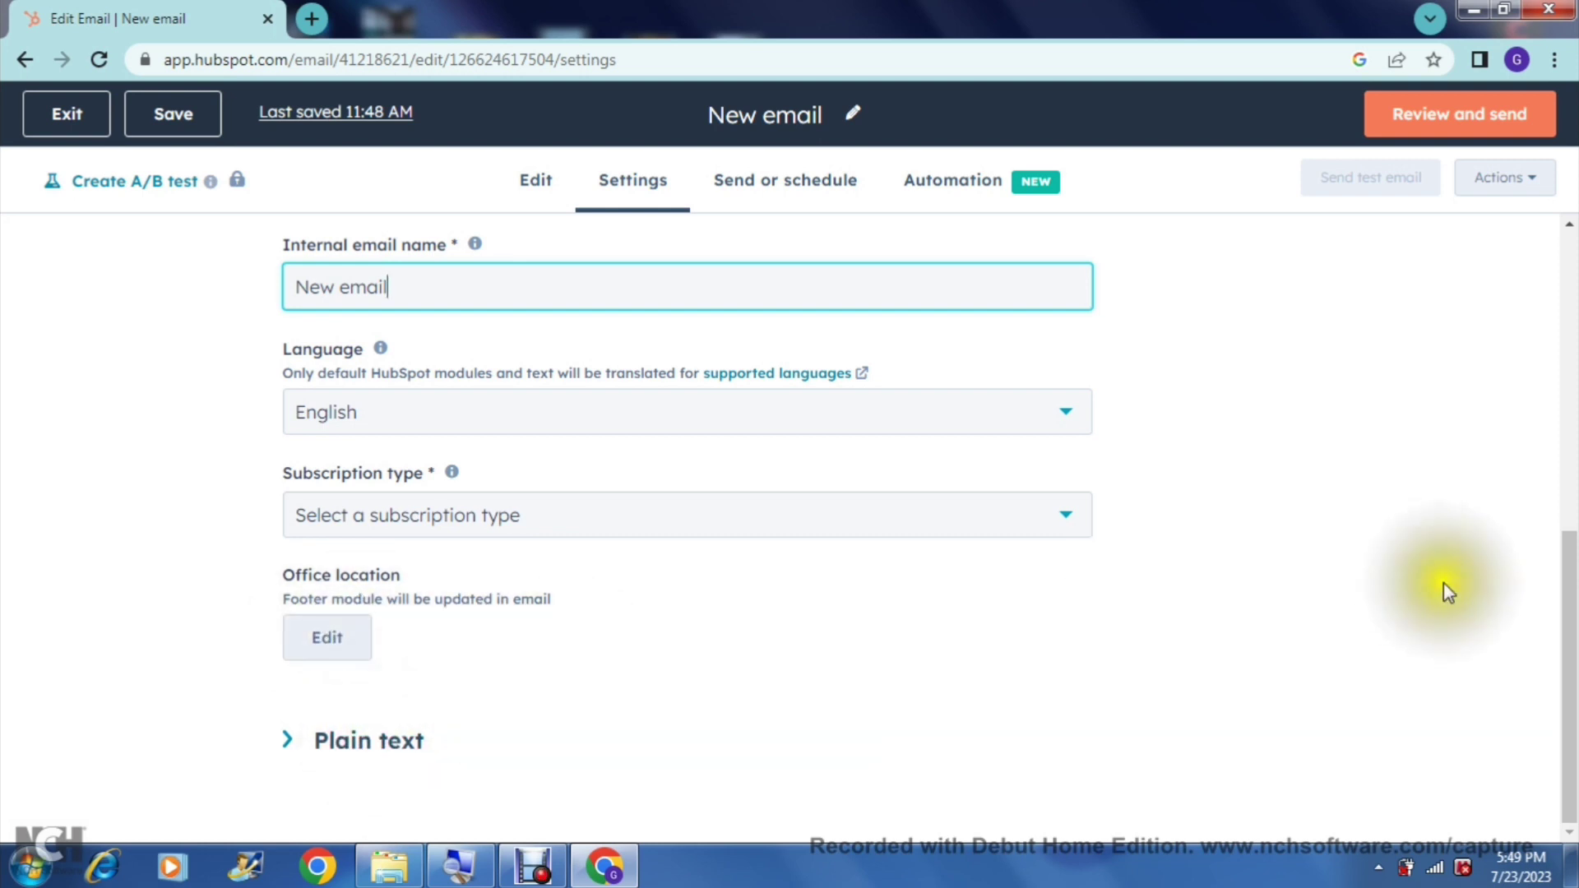
drag(1563, 638, 1562, 335)
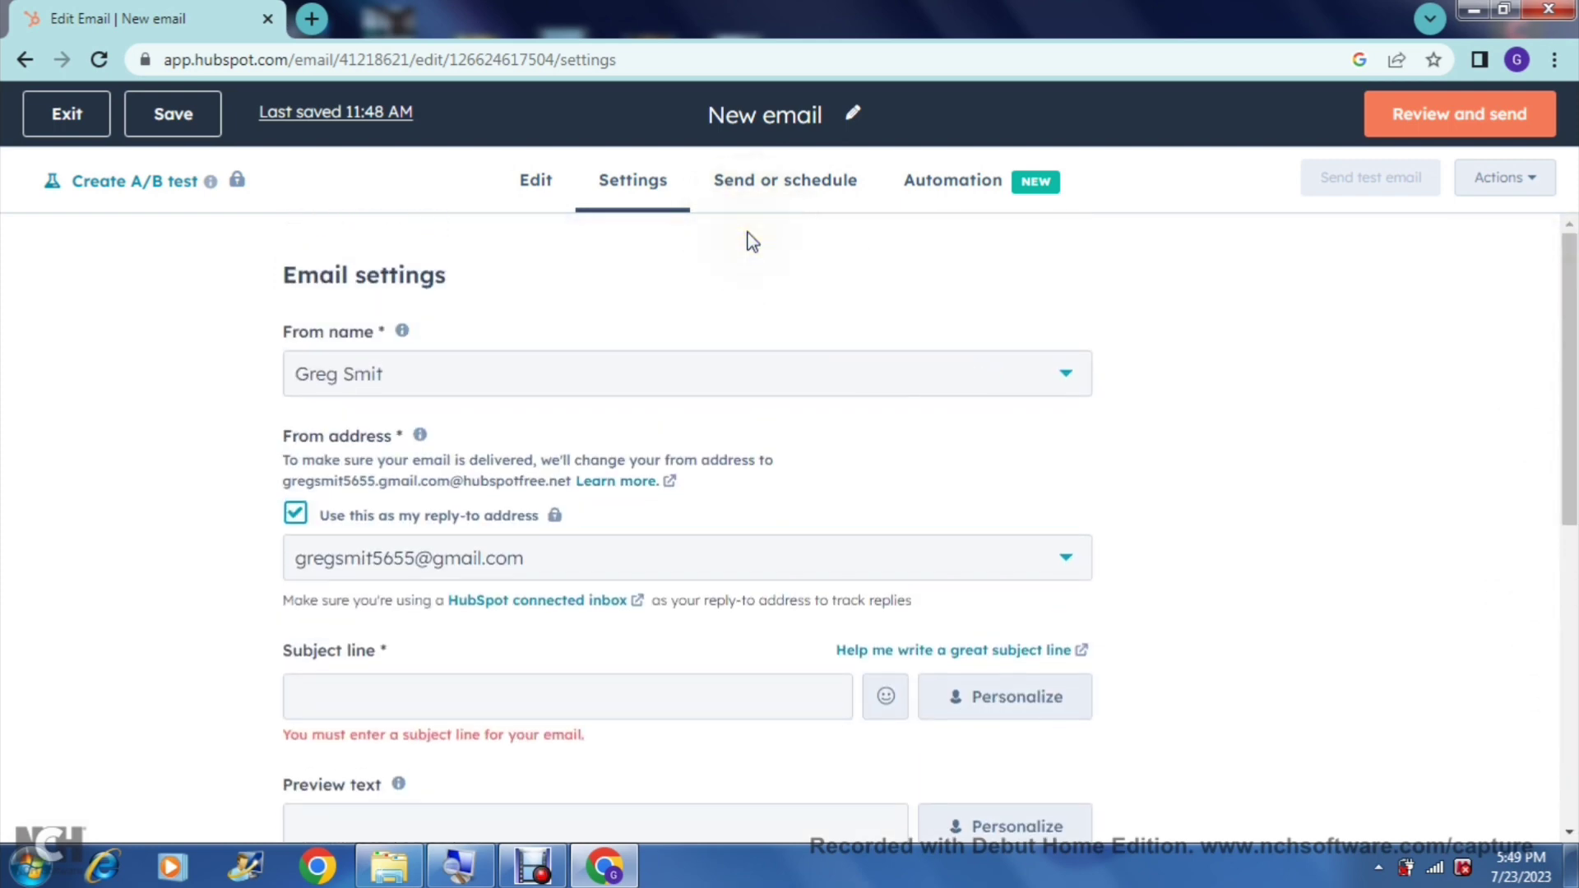
Step: Open the email's sending page and examine the Send to choices, including individual contacts, importing a contact list and creating a new list
click(779, 184)
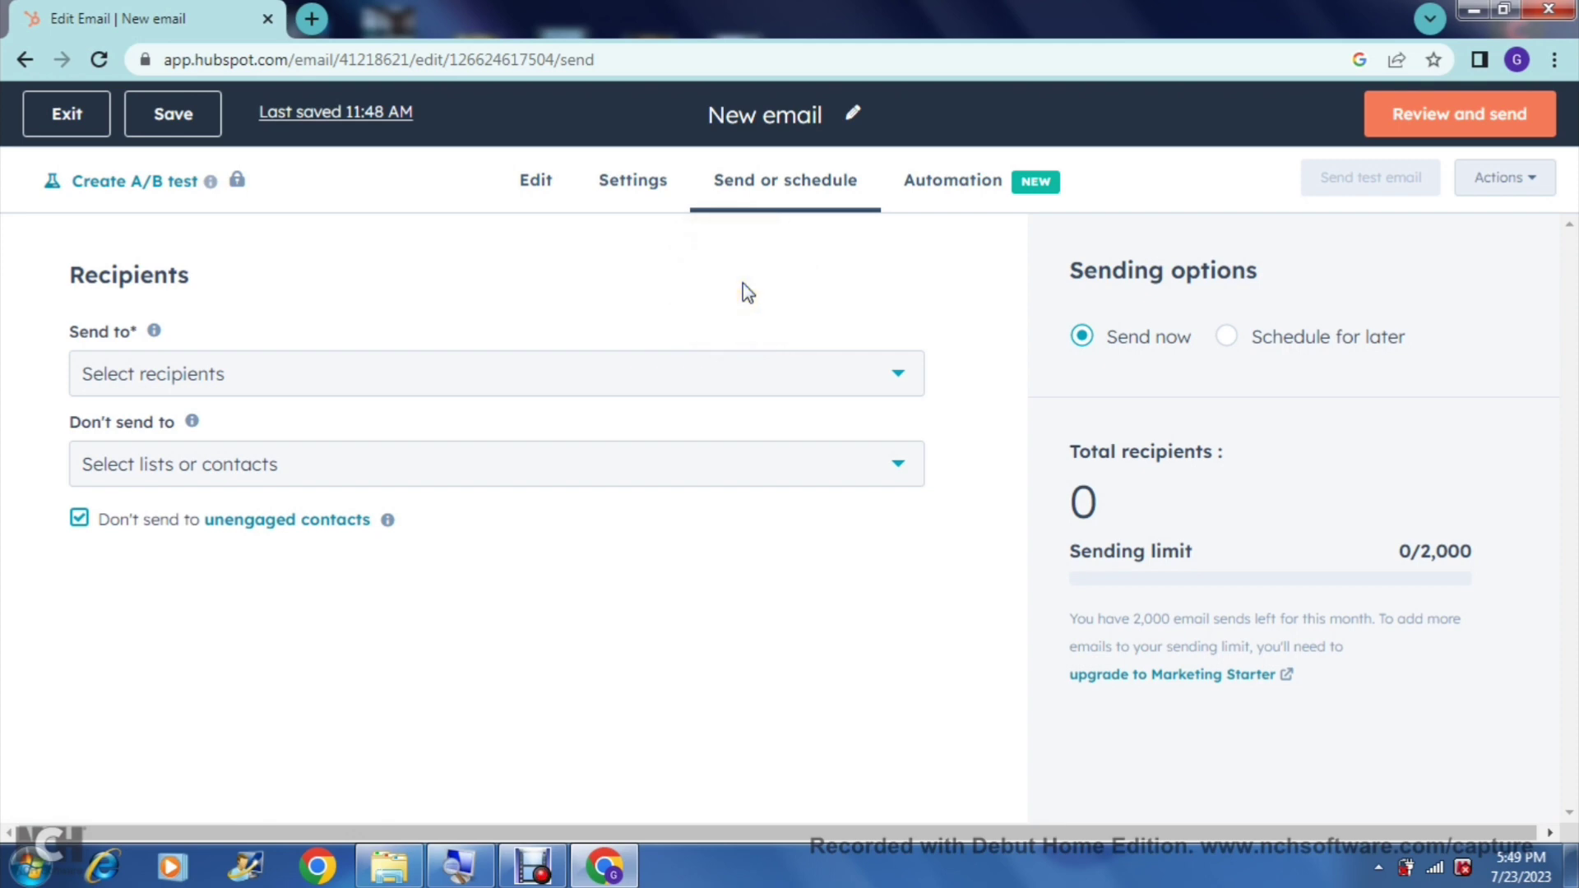
click(638, 381)
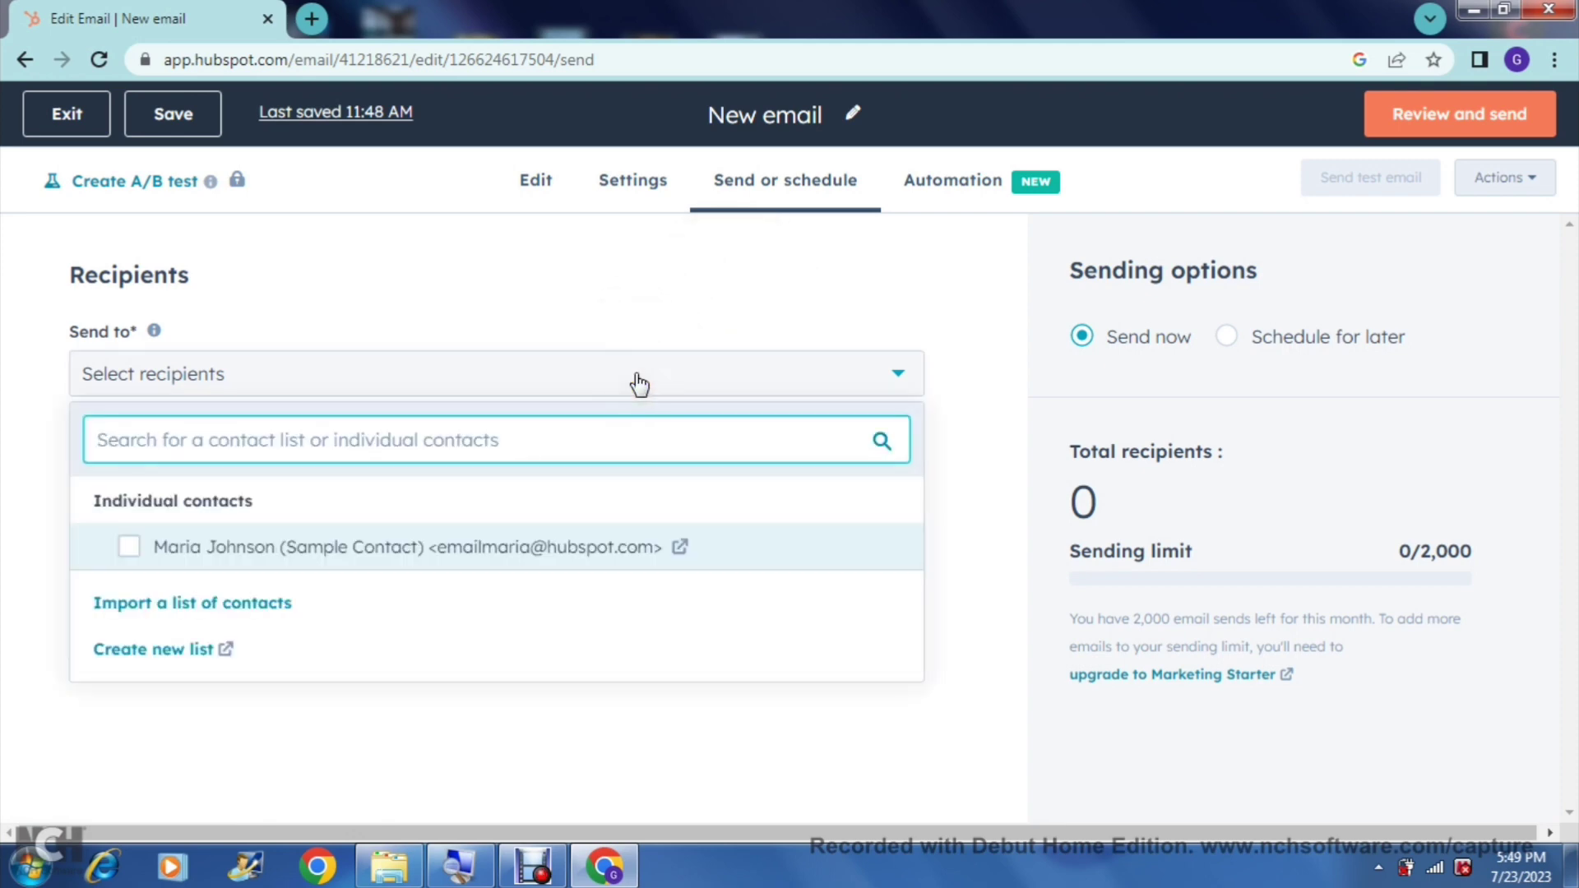
click(574, 434)
click(329, 434)
click(130, 548)
click(130, 548)
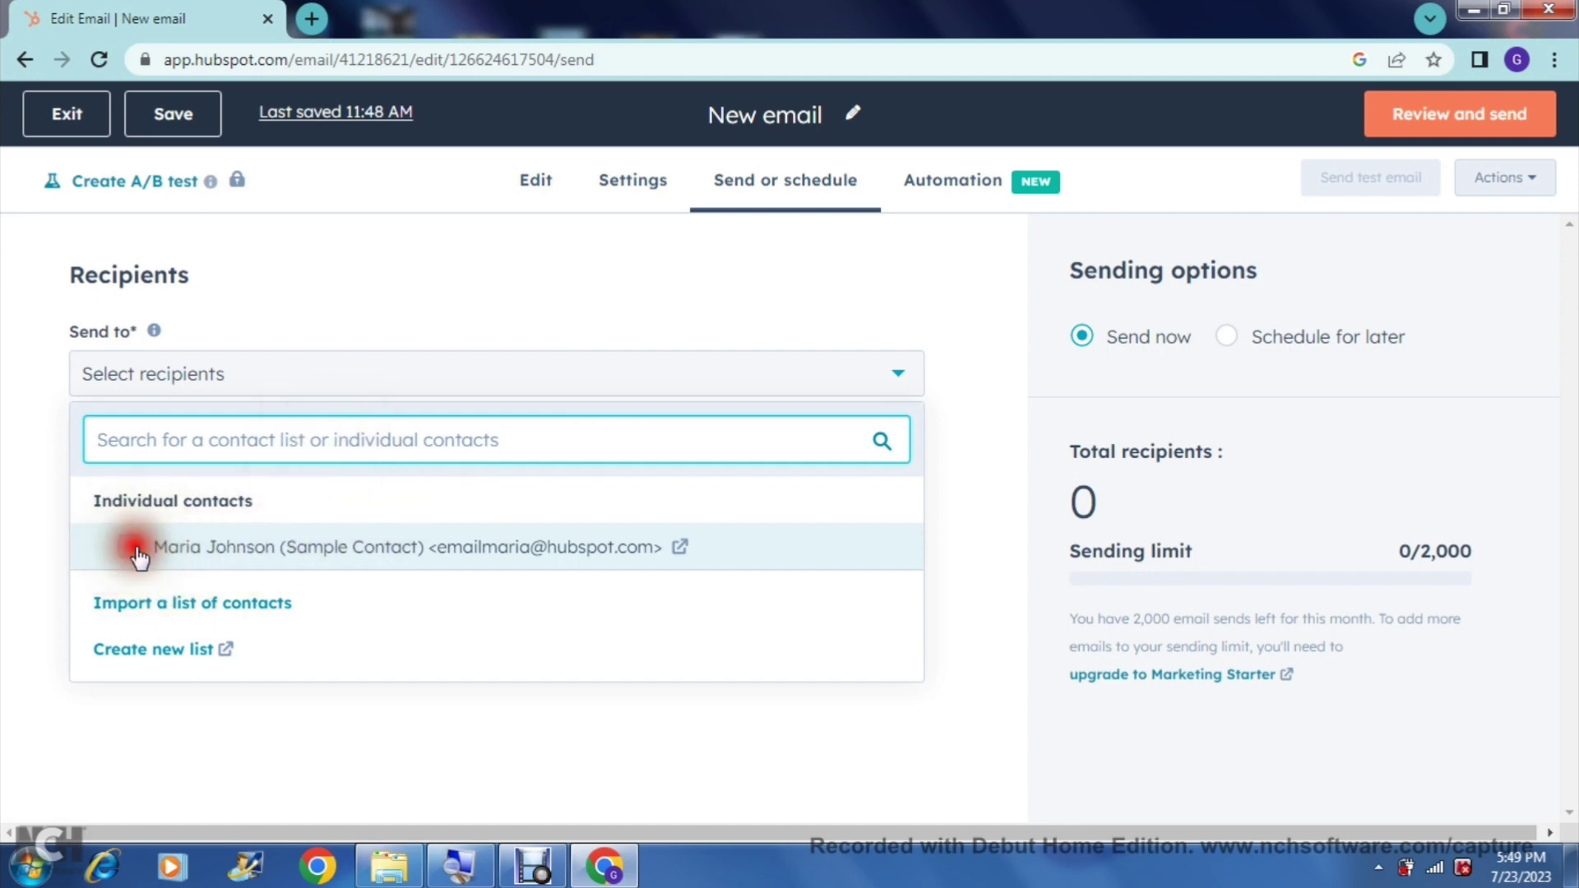
click(130, 547)
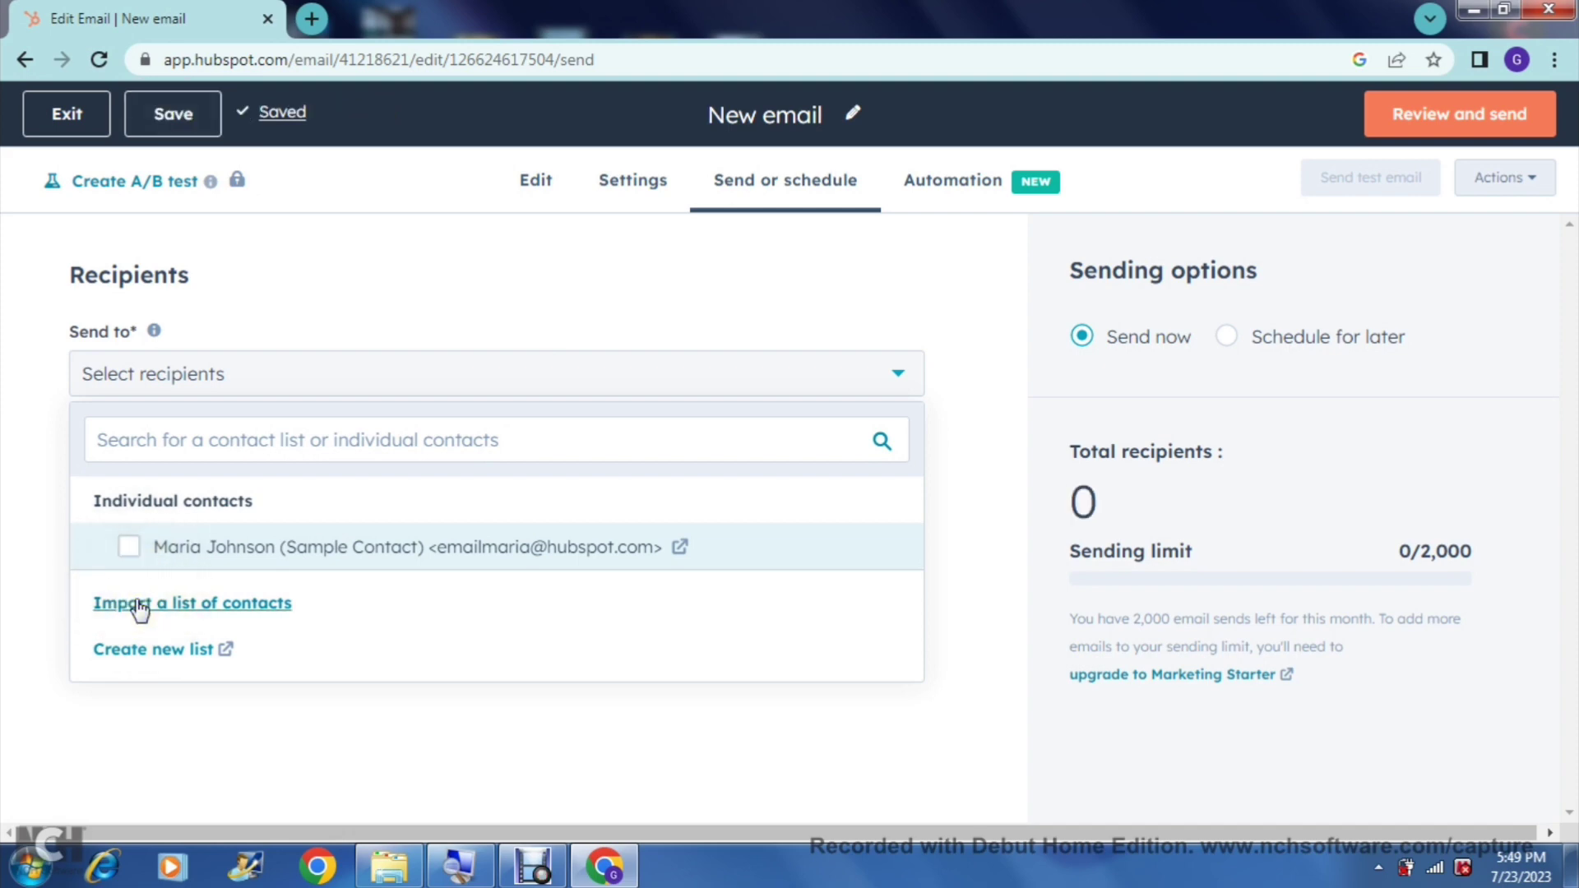
click(142, 662)
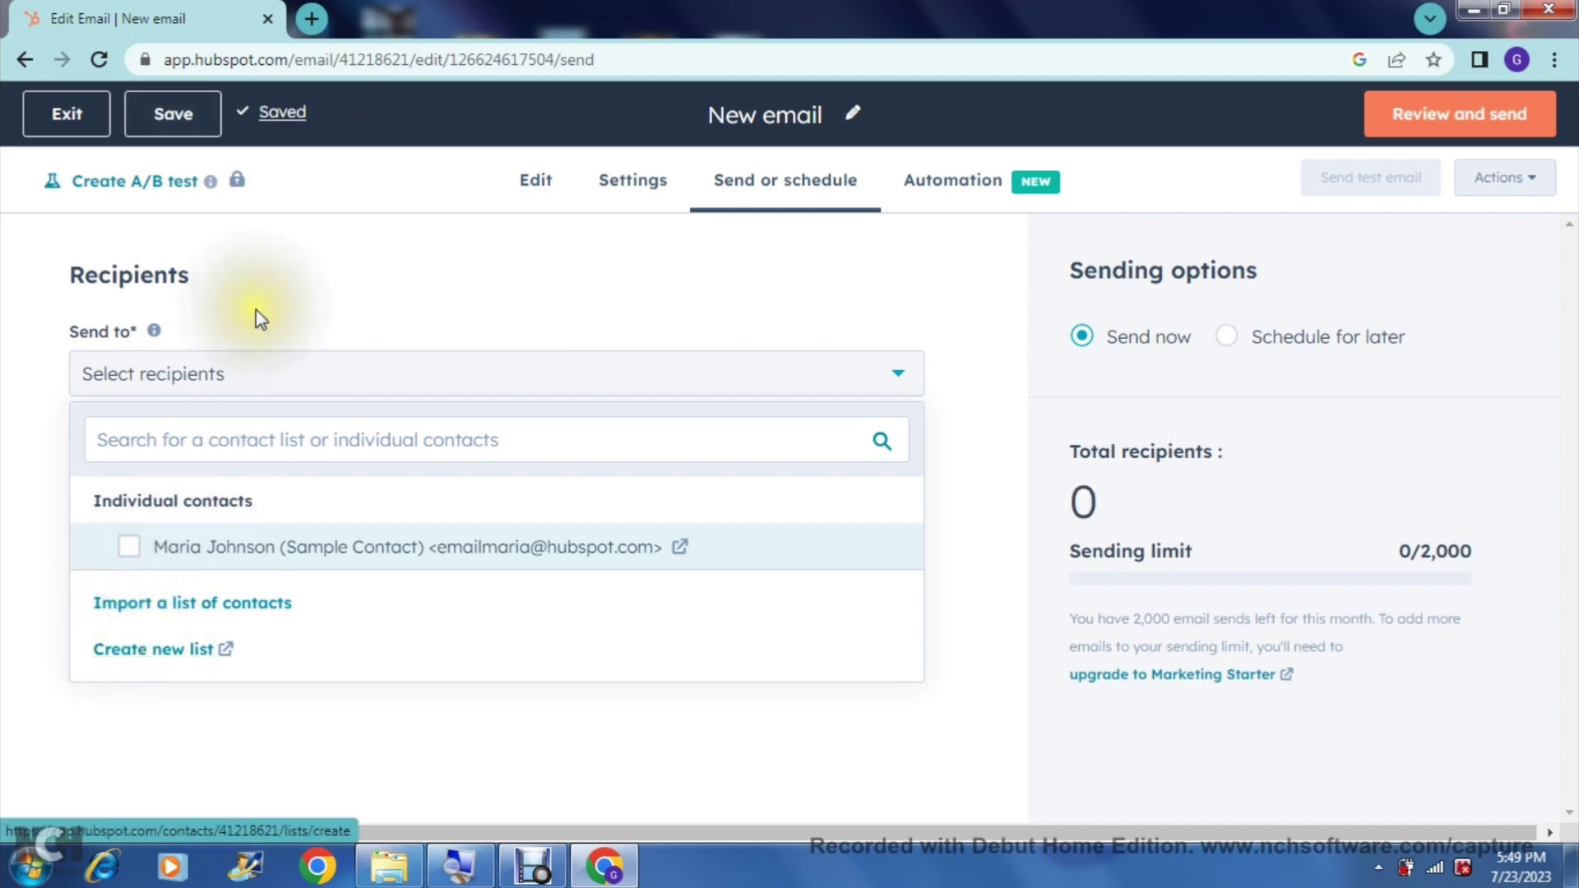
click(302, 262)
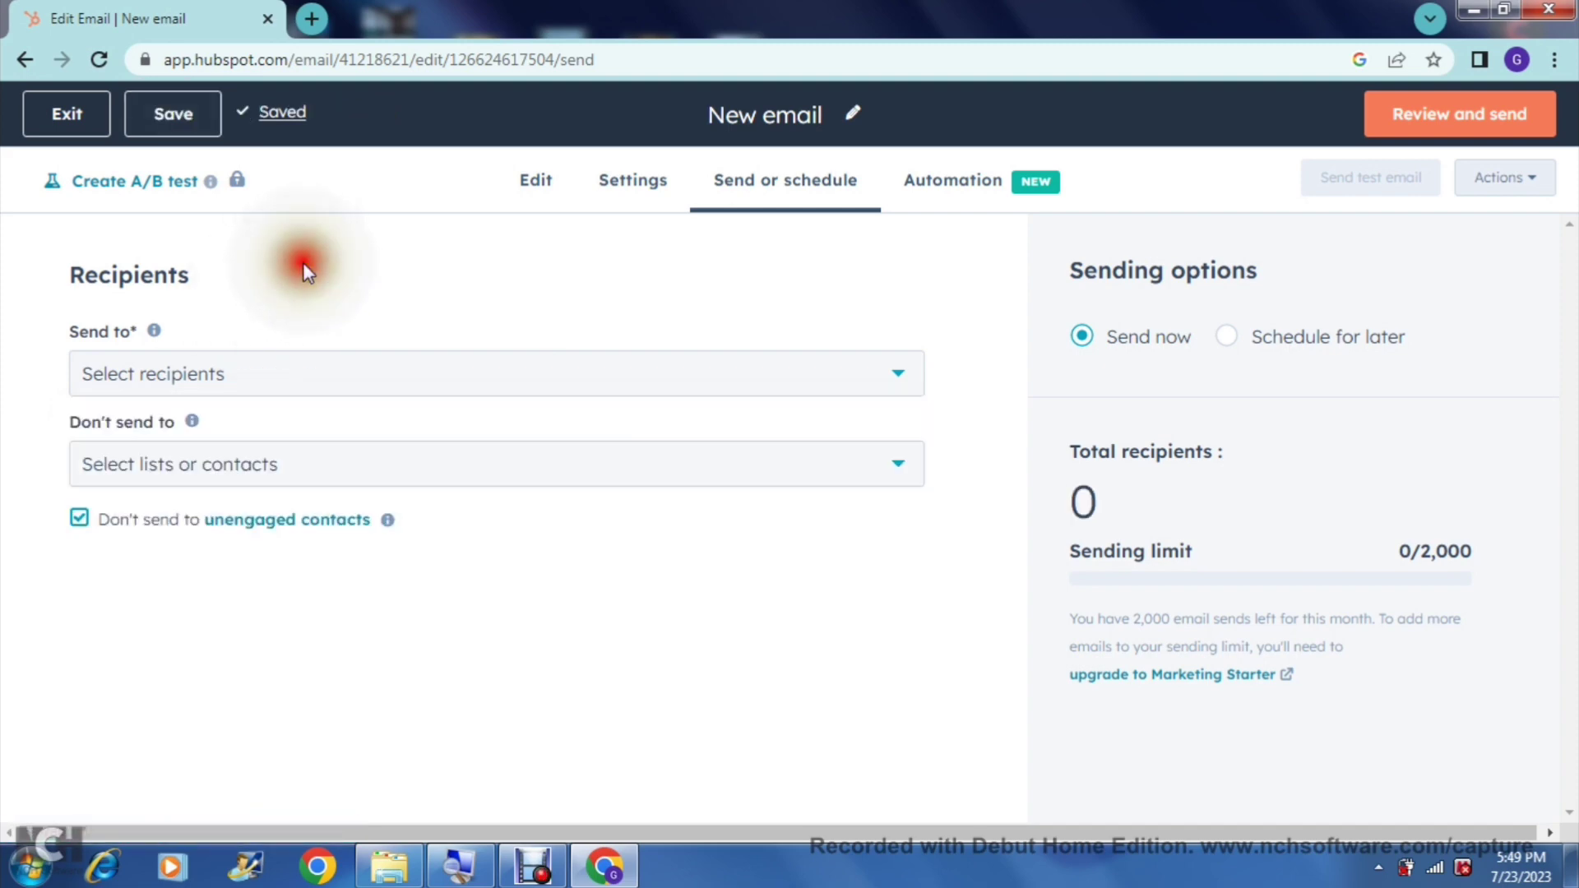
Step: Examine the Don't send to choices for excluding lists or individual contacts from the email
click(448, 477)
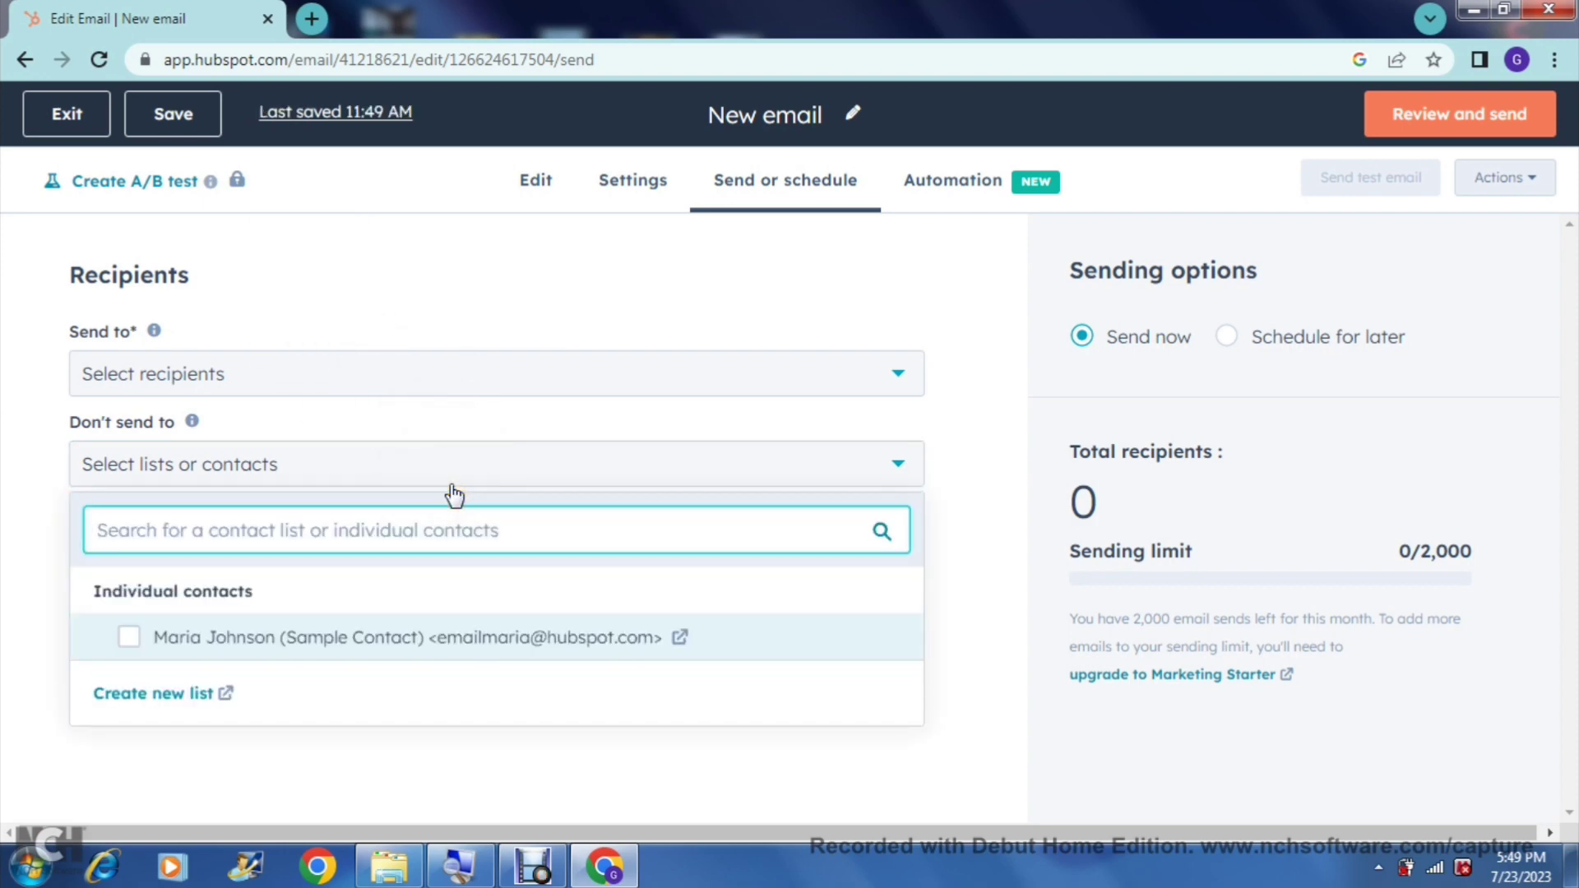
click(514, 513)
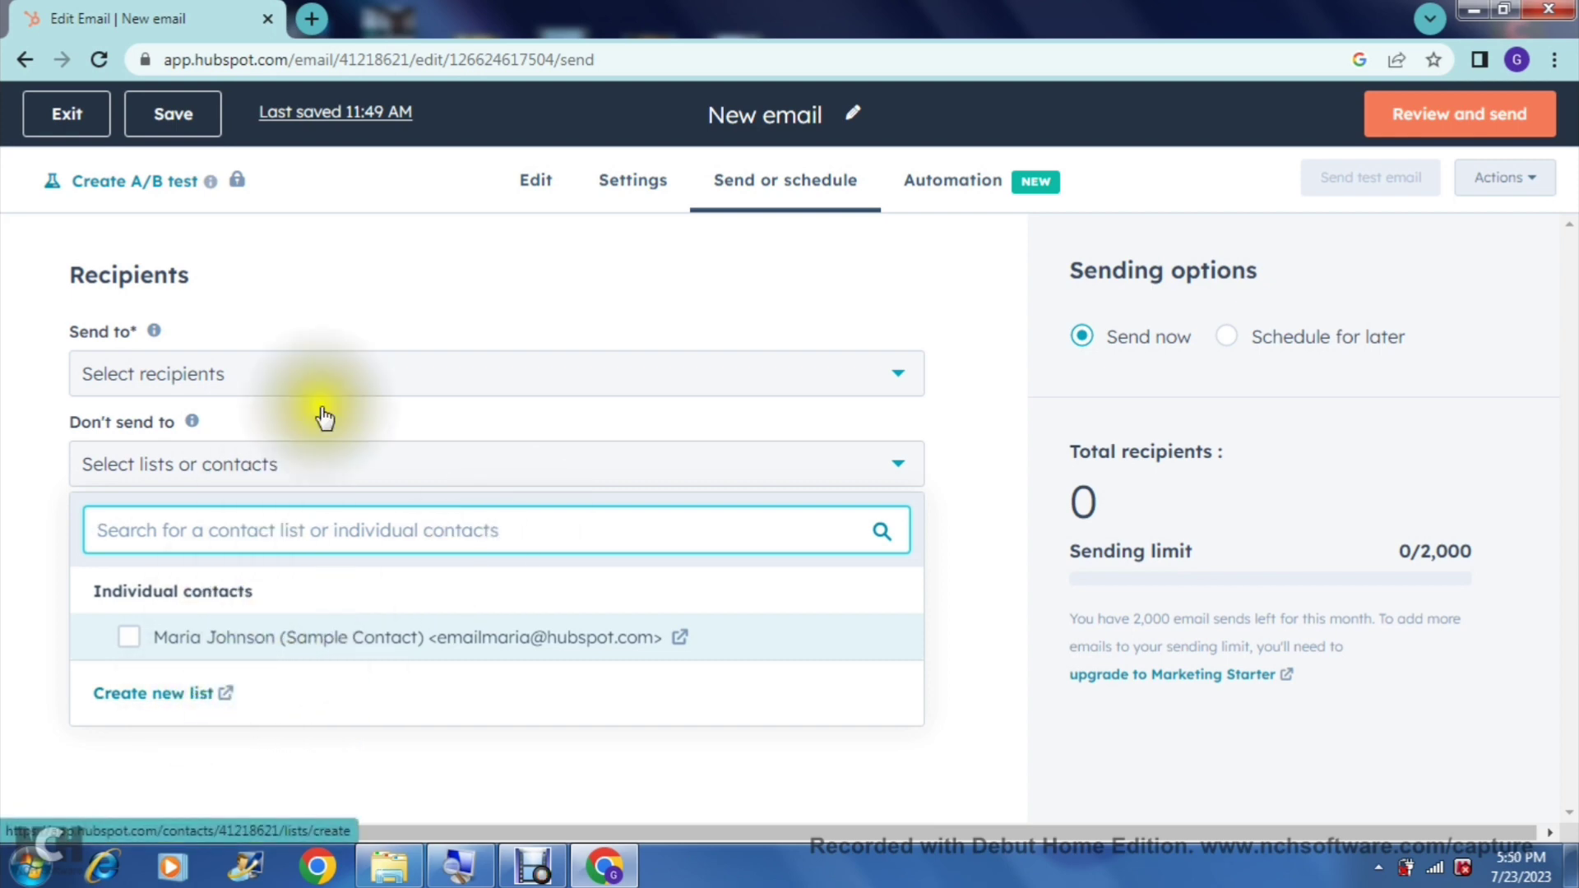
click(377, 290)
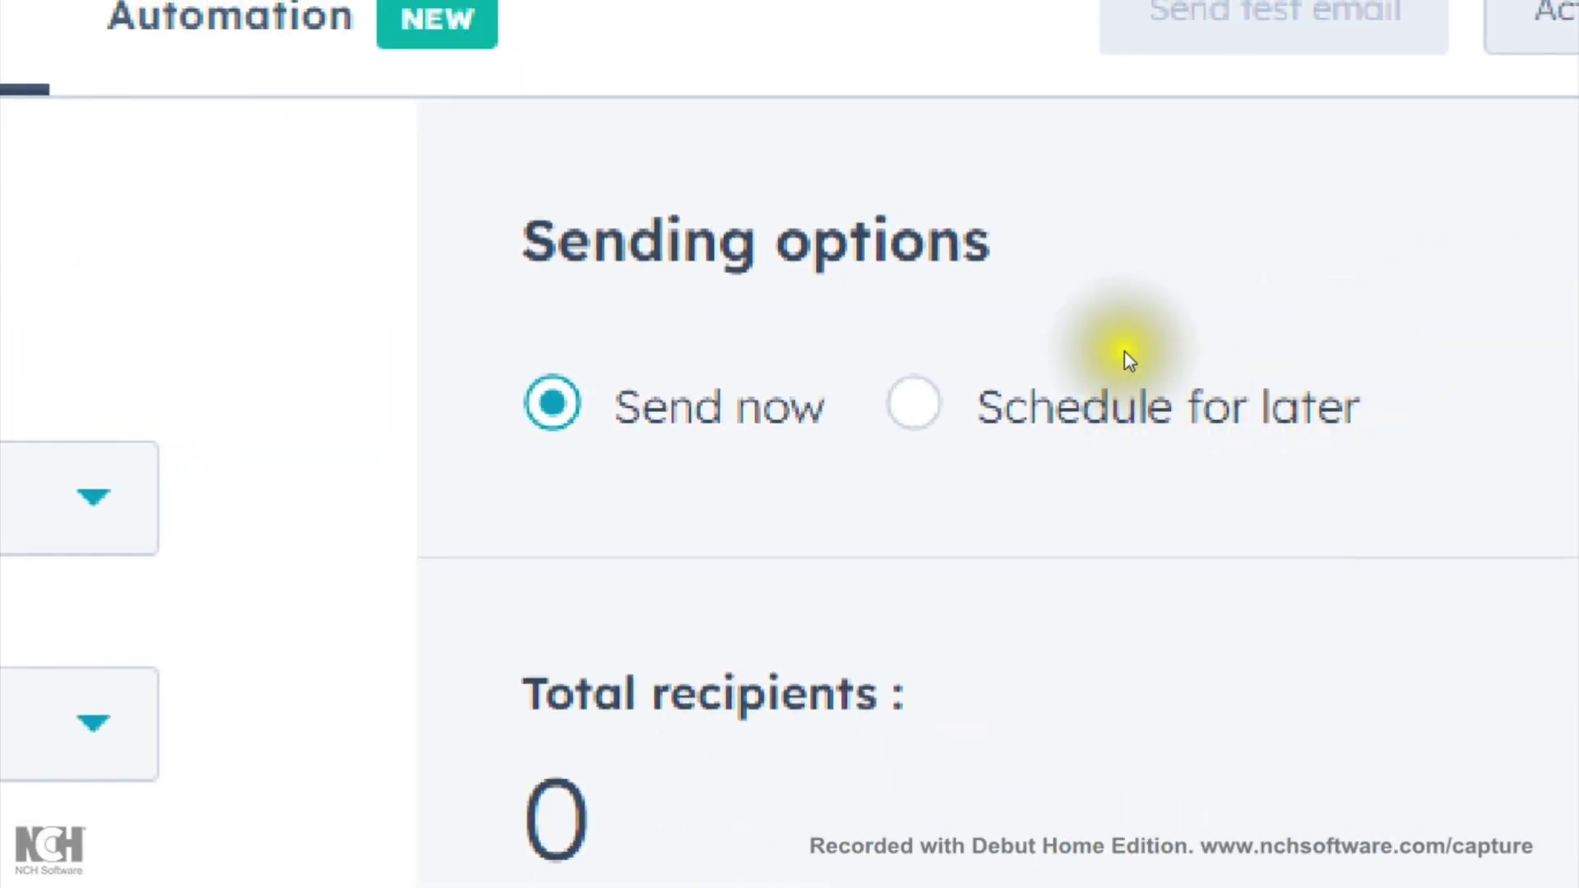
Step: Switch the email's sending option to Schedule for later, review the date and time settings, and exit the email editor
click(1220, 337)
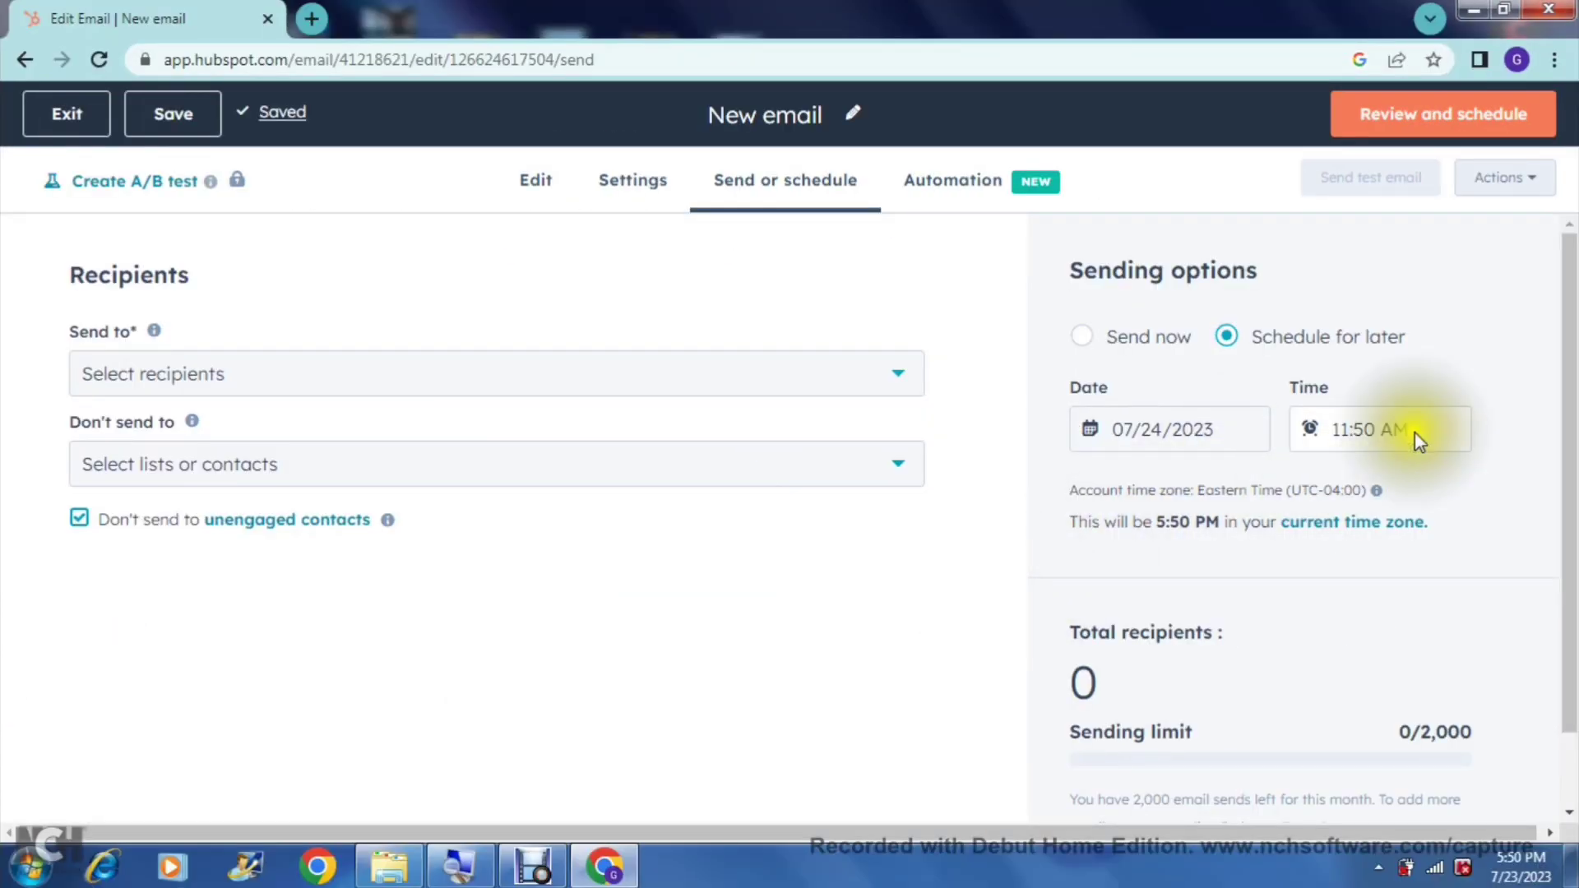
drag(1567, 388, 1554, 342)
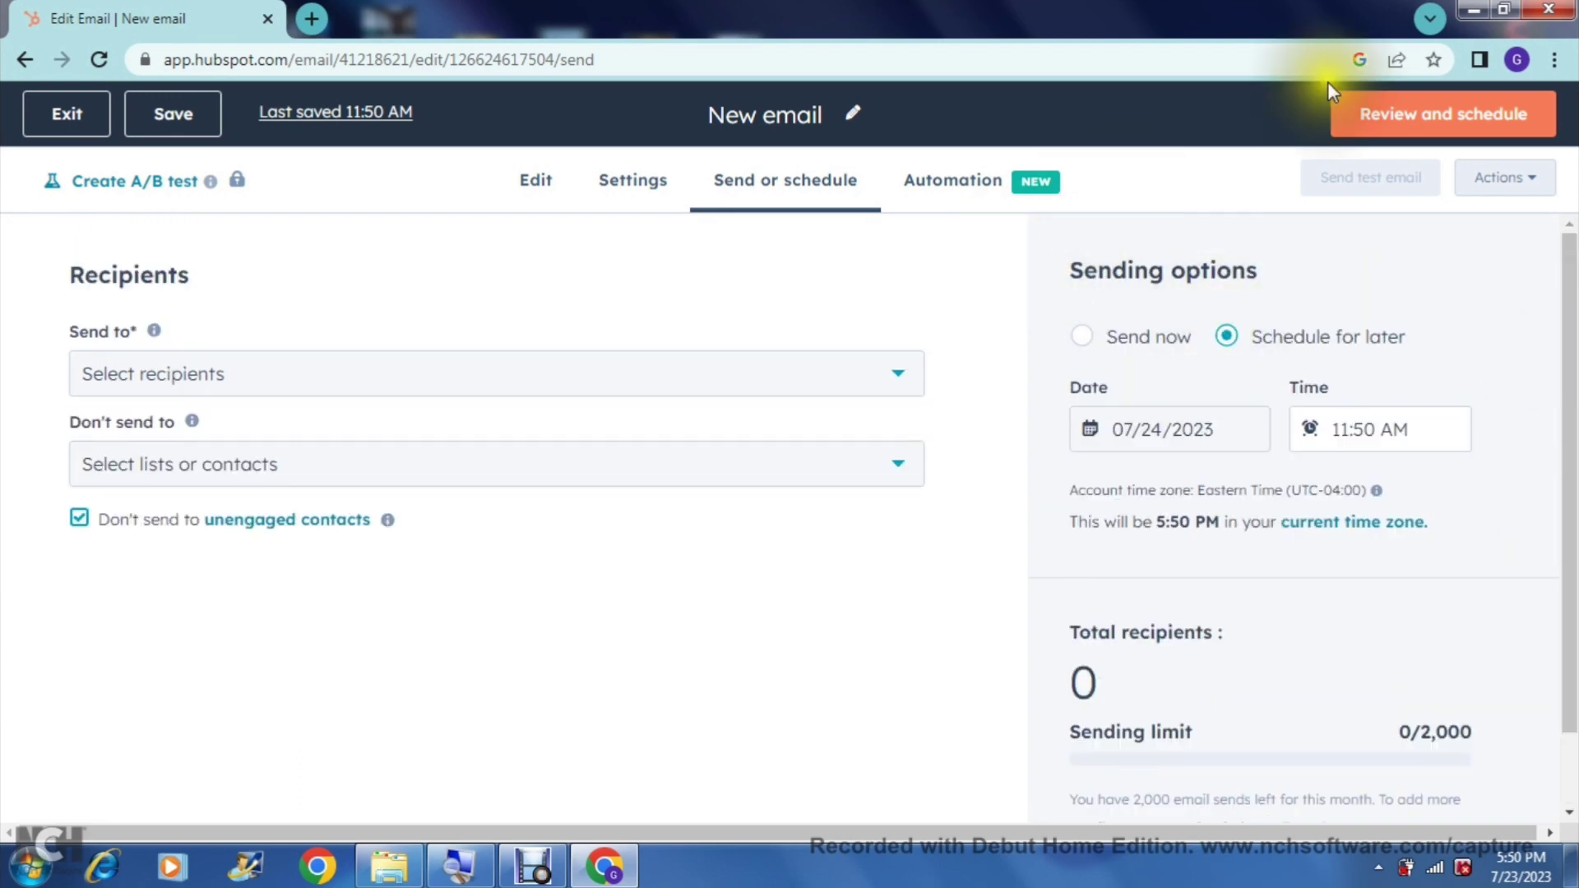
click(1446, 119)
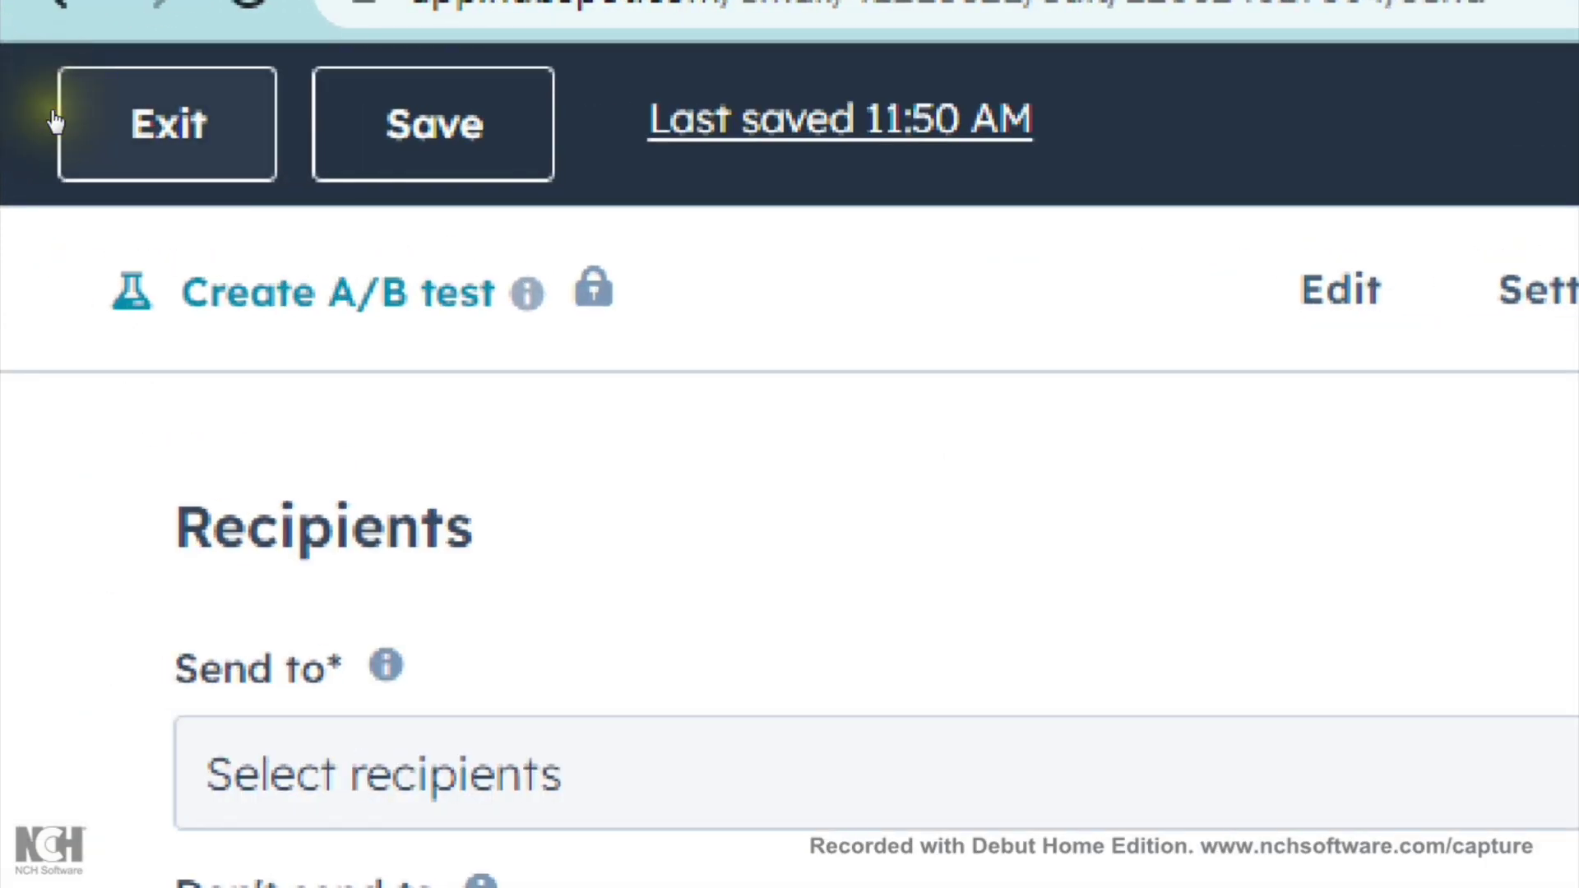
click(56, 120)
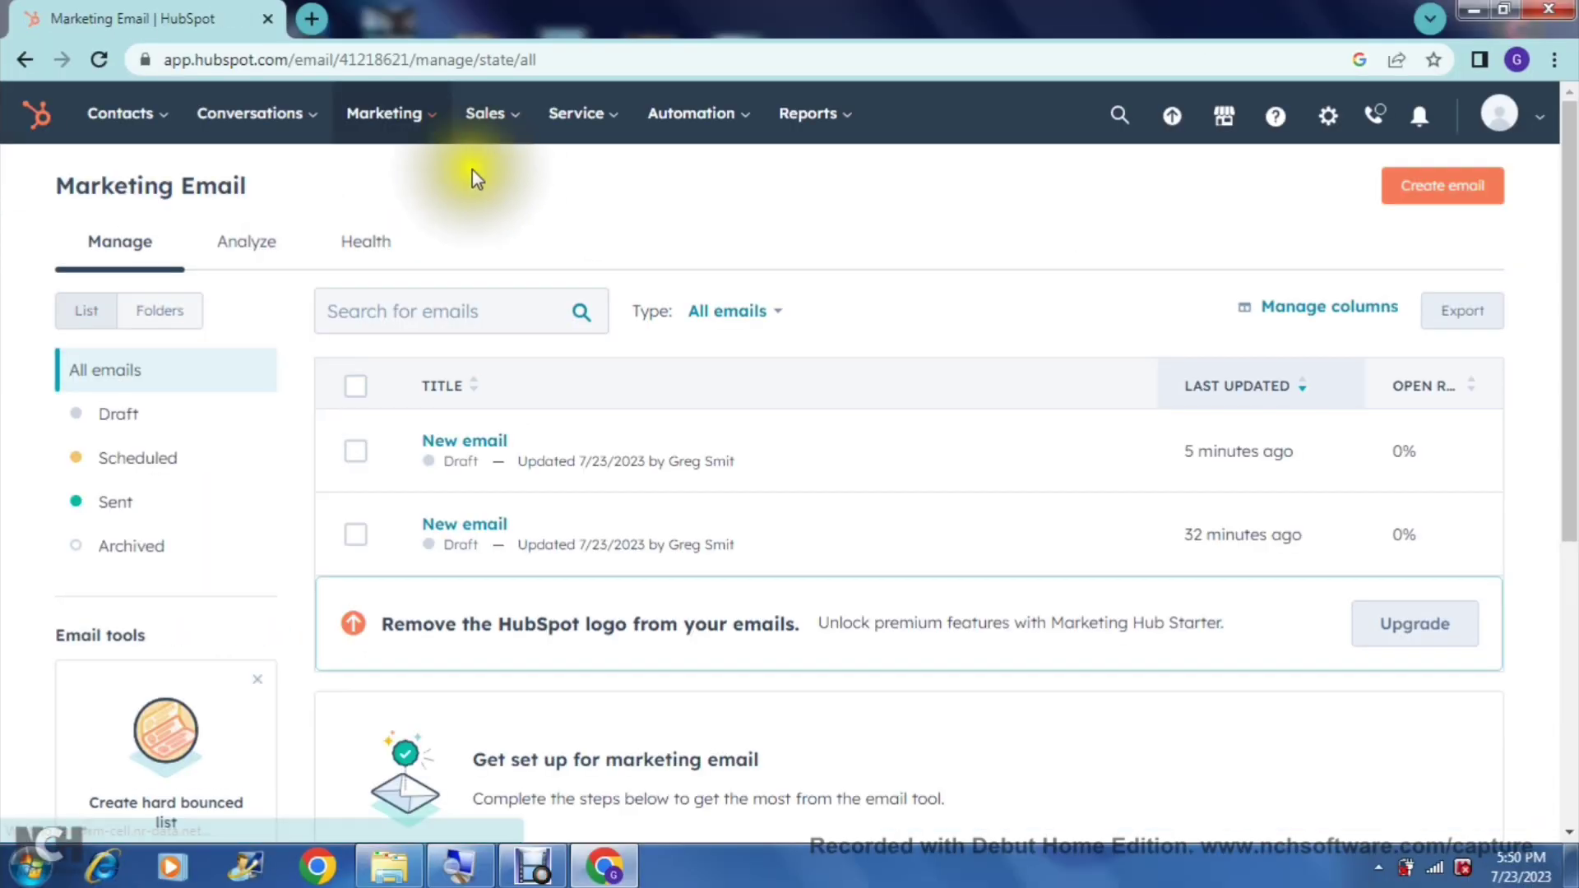
Step: Open the Landing Pages list from the marketing tools
click(429, 117)
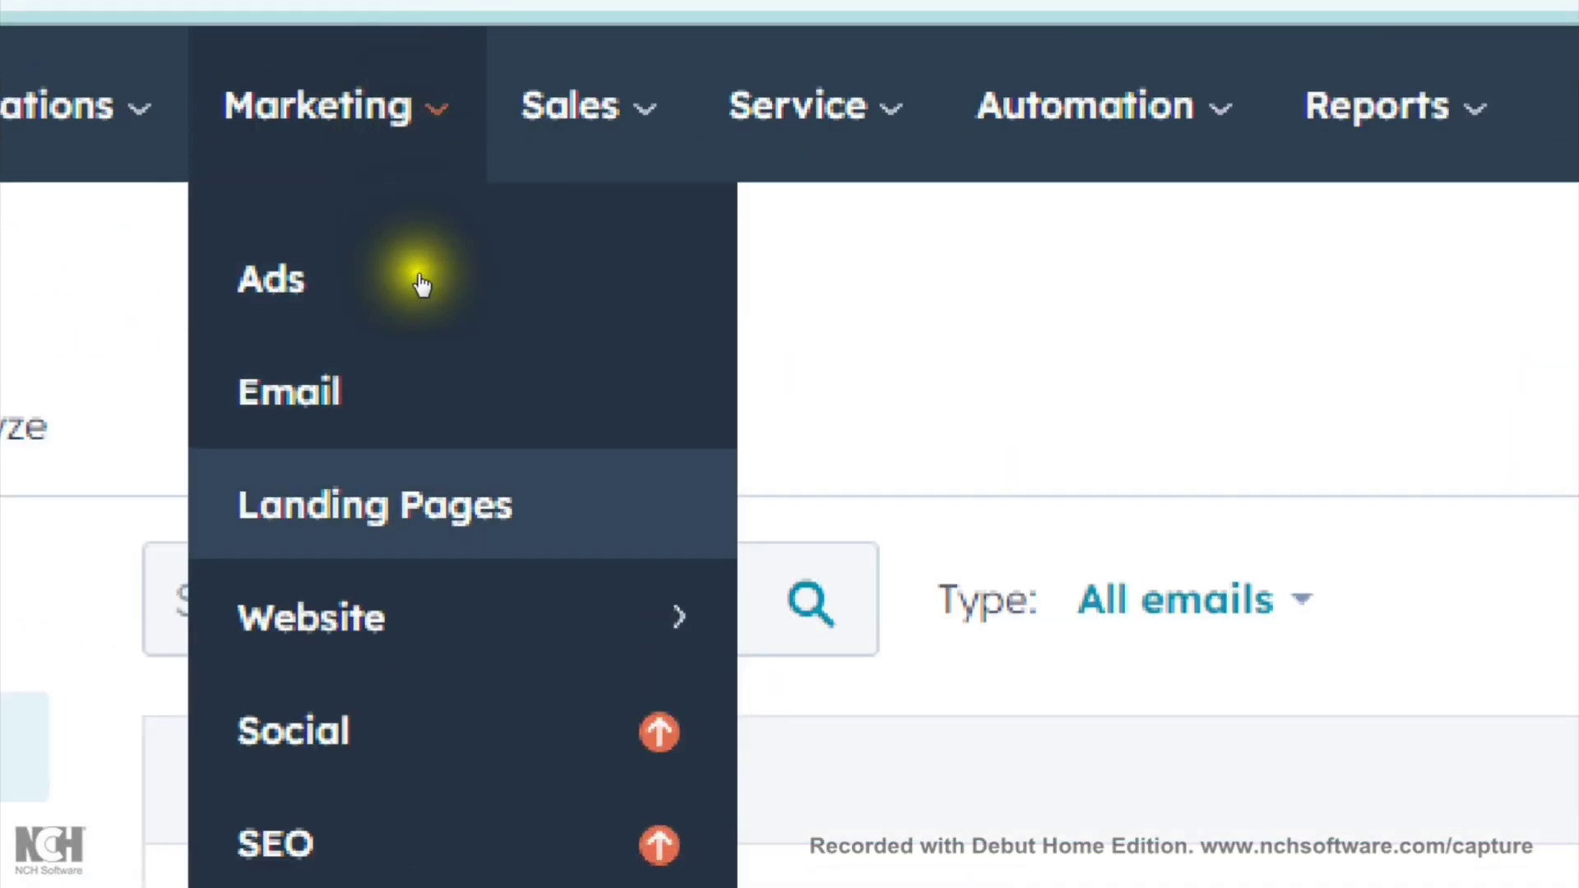
click(424, 283)
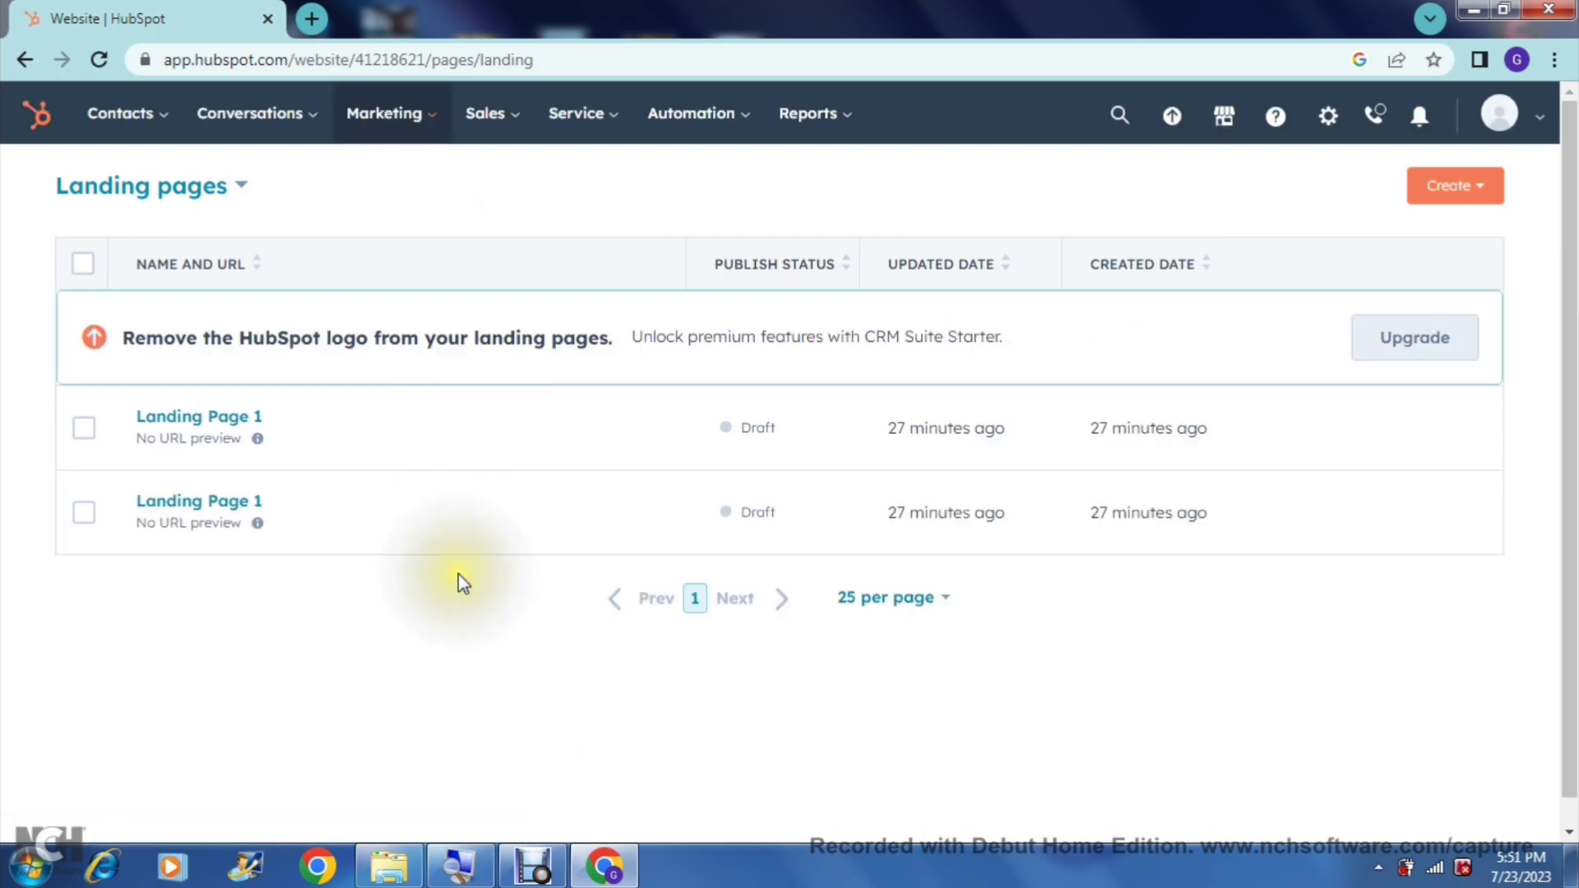
click(457, 574)
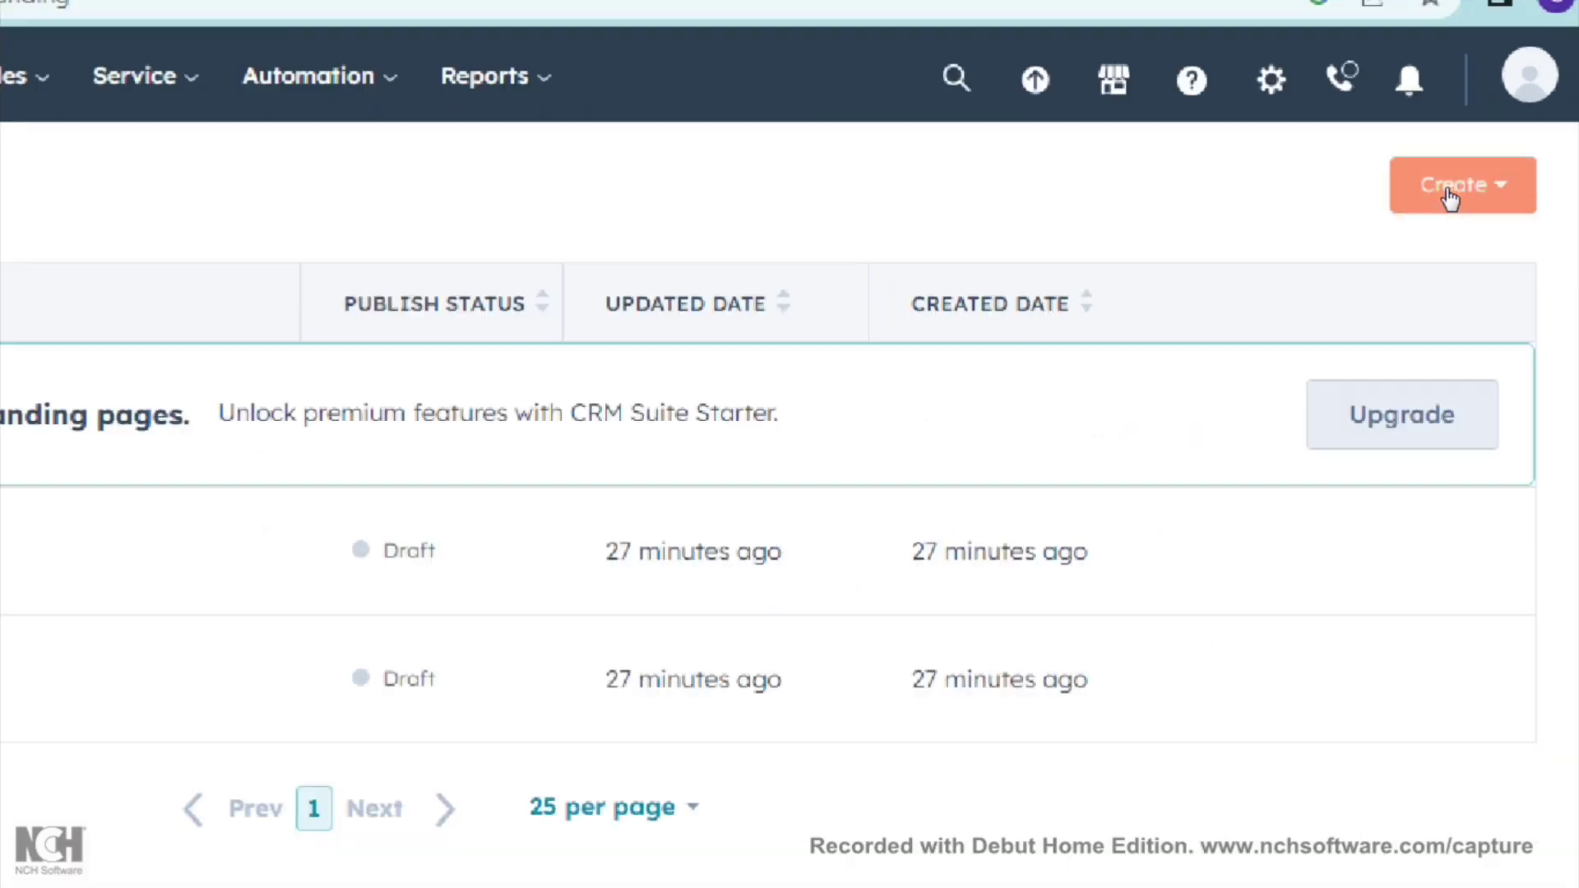
Step: Create a landing page named "Landing Page 5000" from the Basic - Ebook Offer template
click(1451, 187)
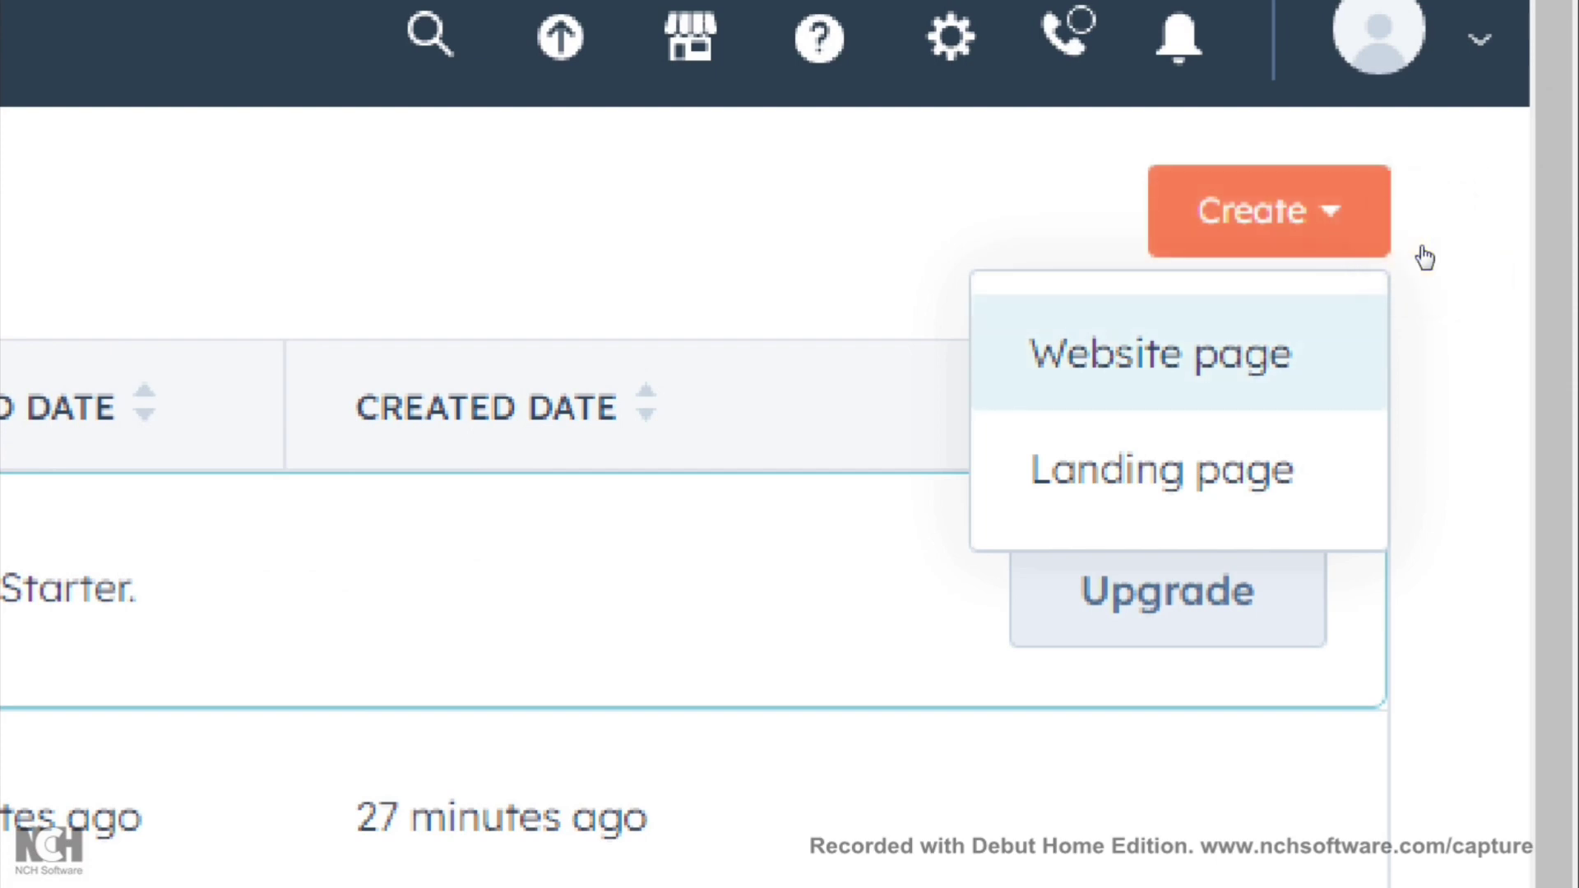
click(1421, 302)
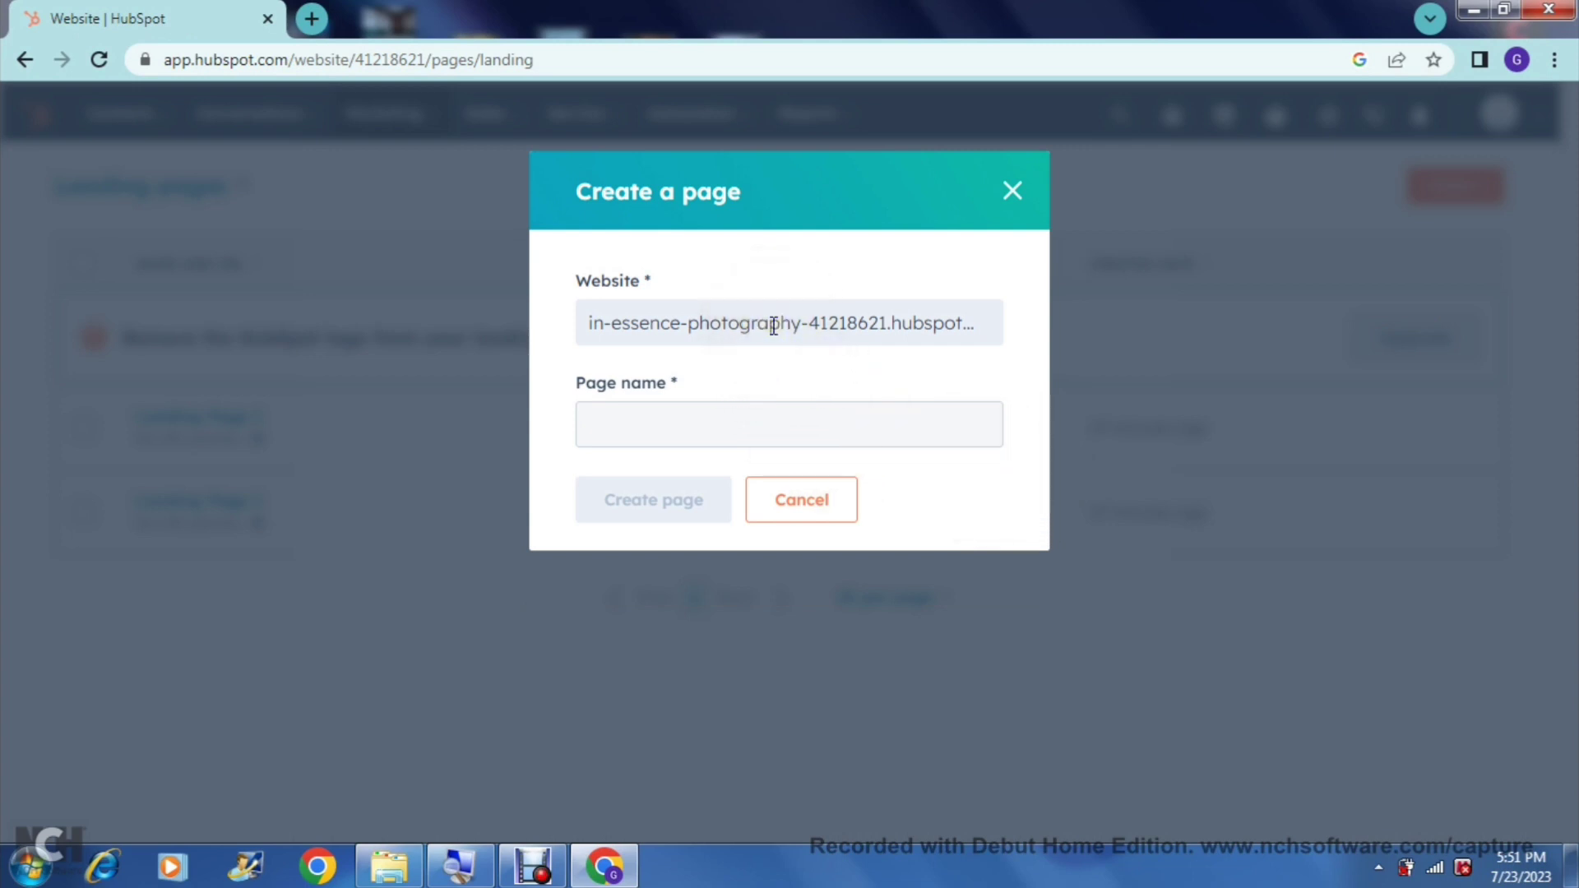
click(769, 423)
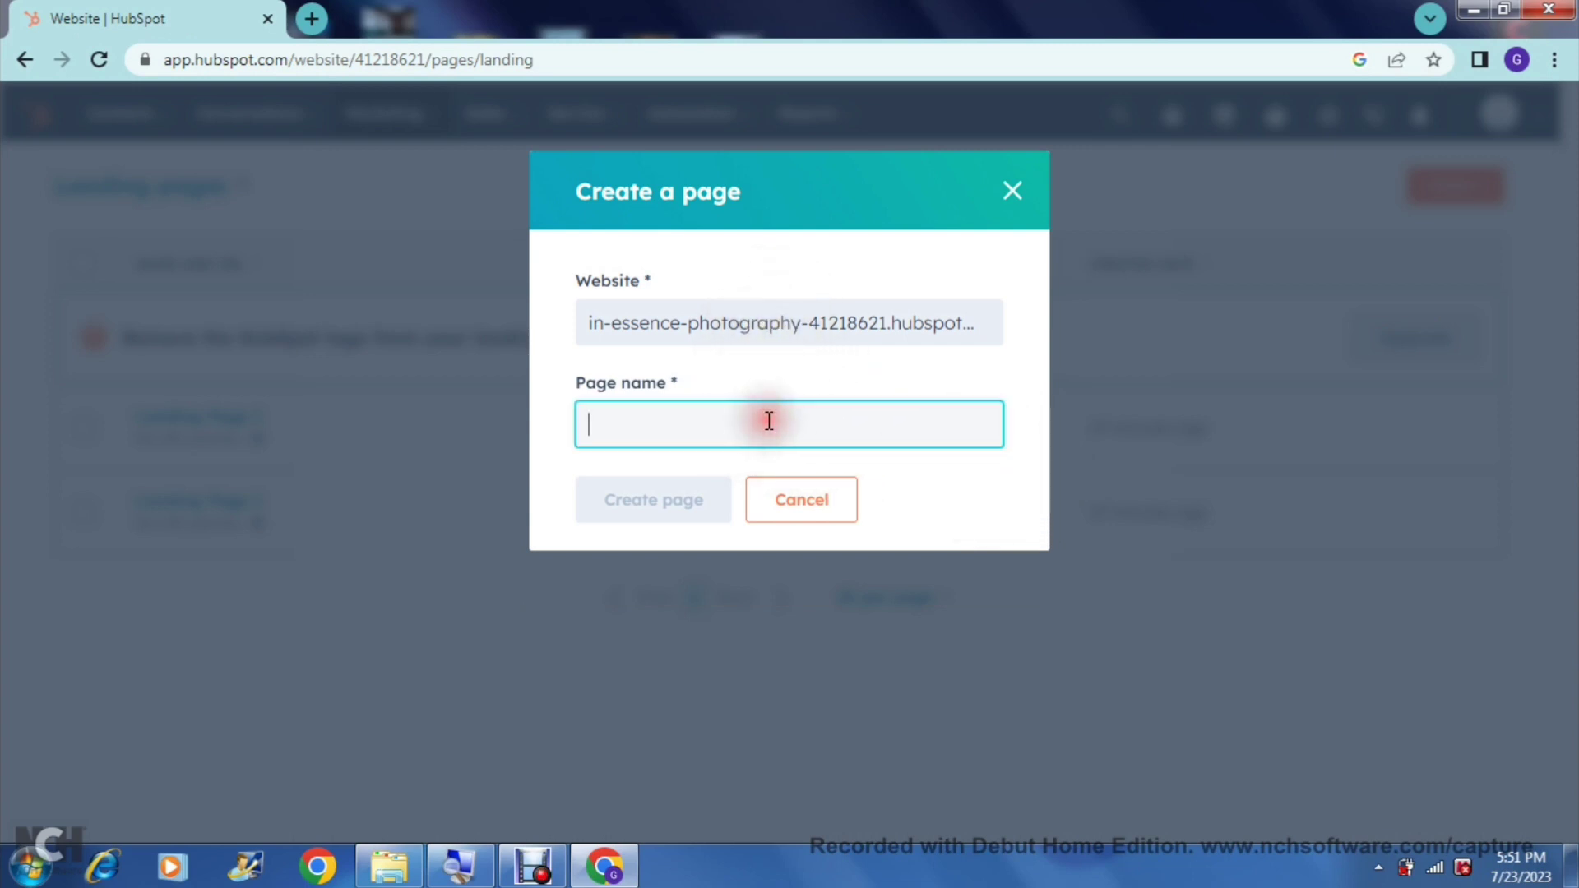
text(Landing Page 5000)
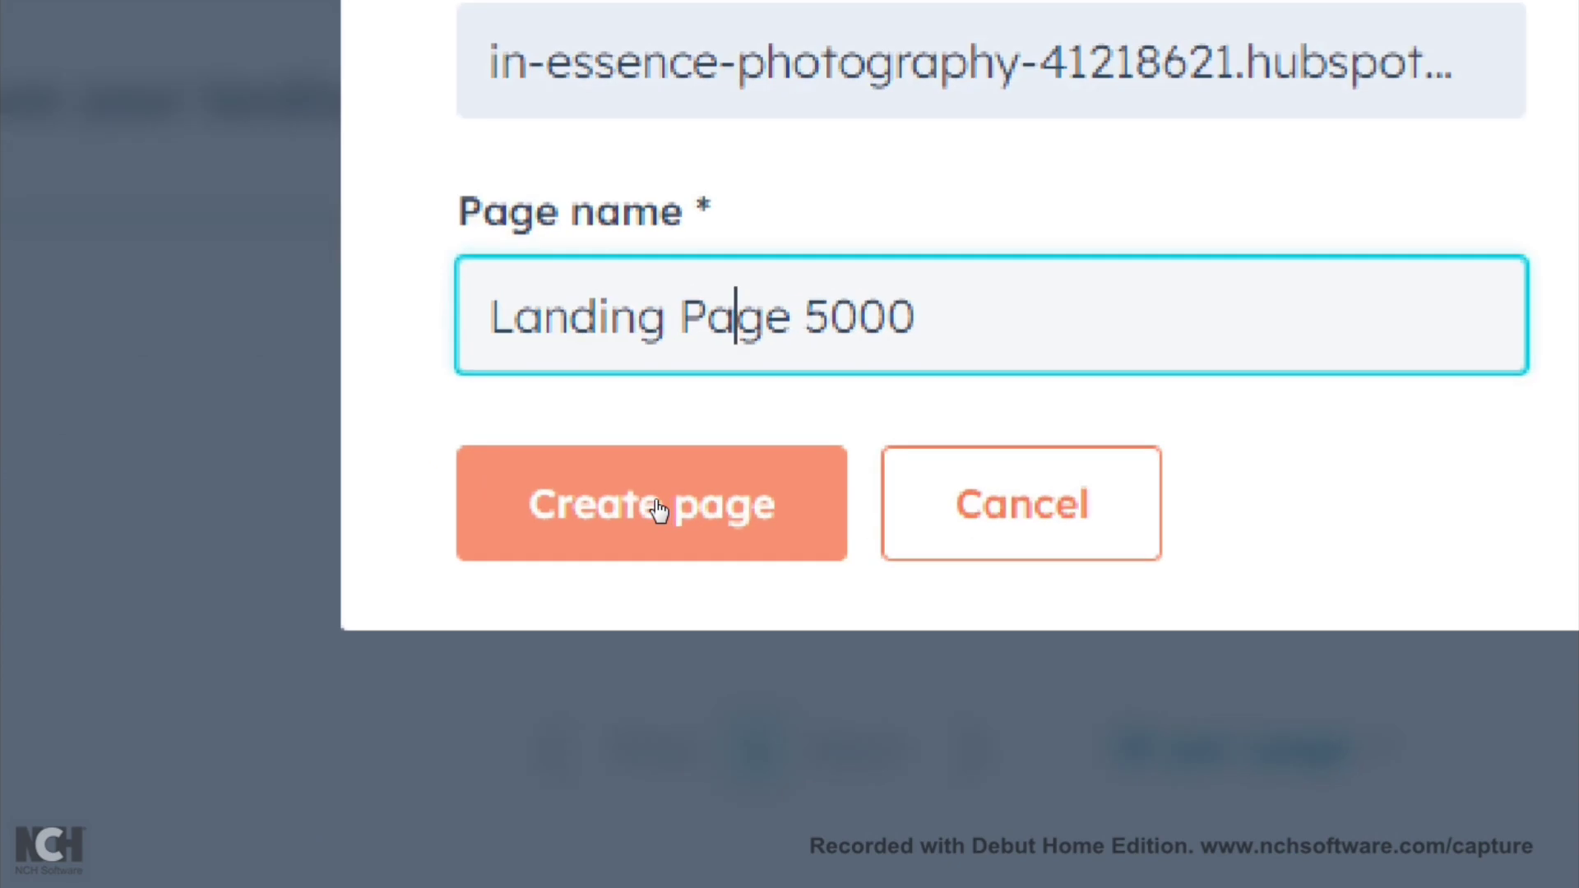
click(659, 510)
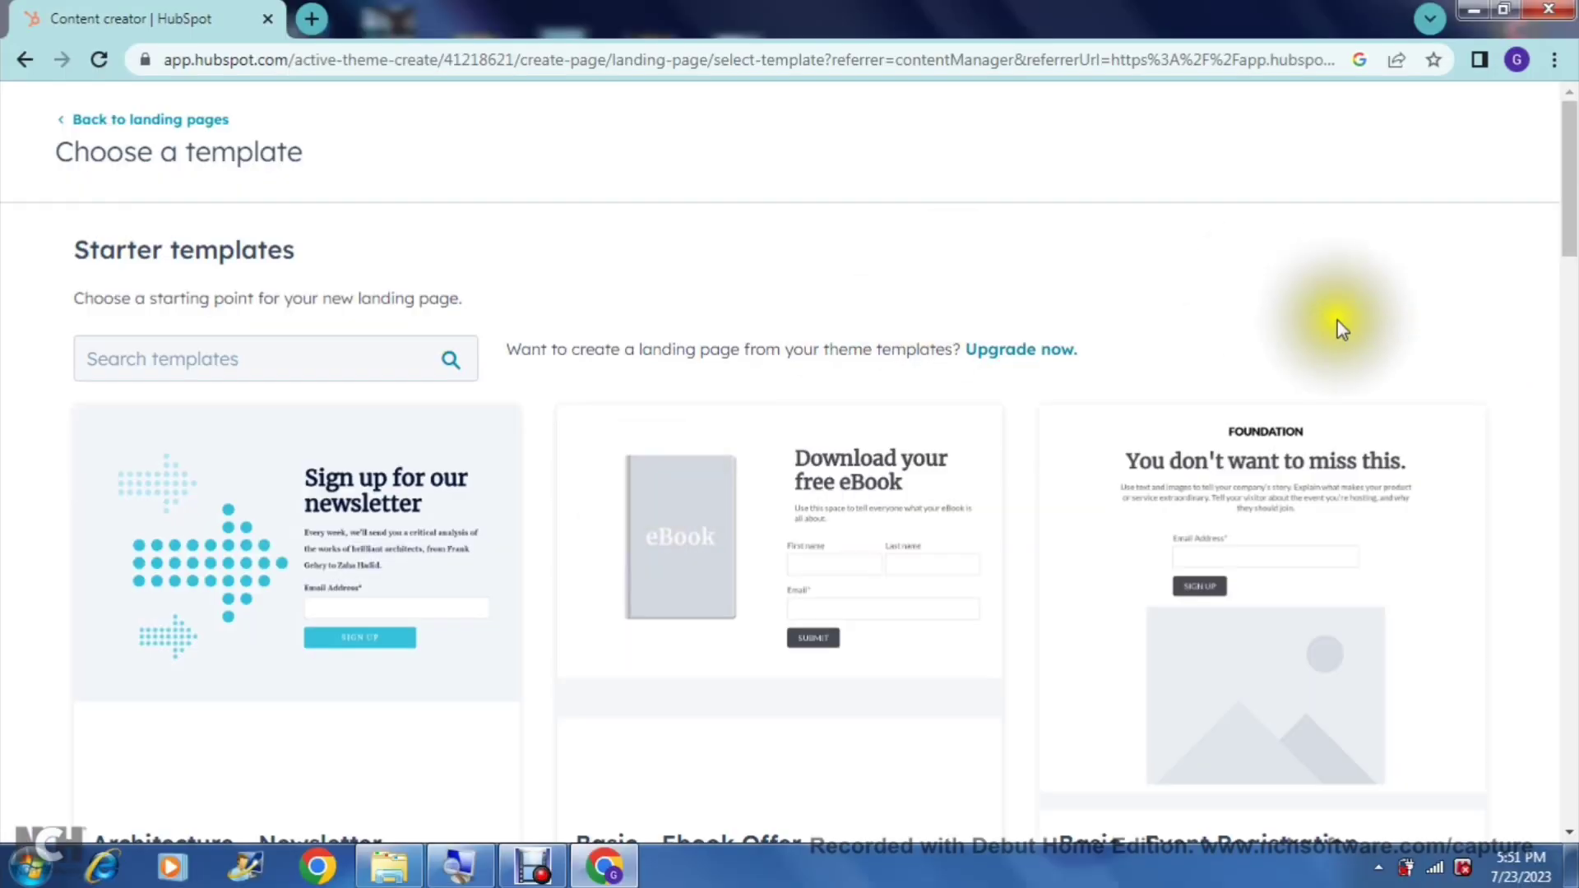
drag(1573, 195, 1569, 223)
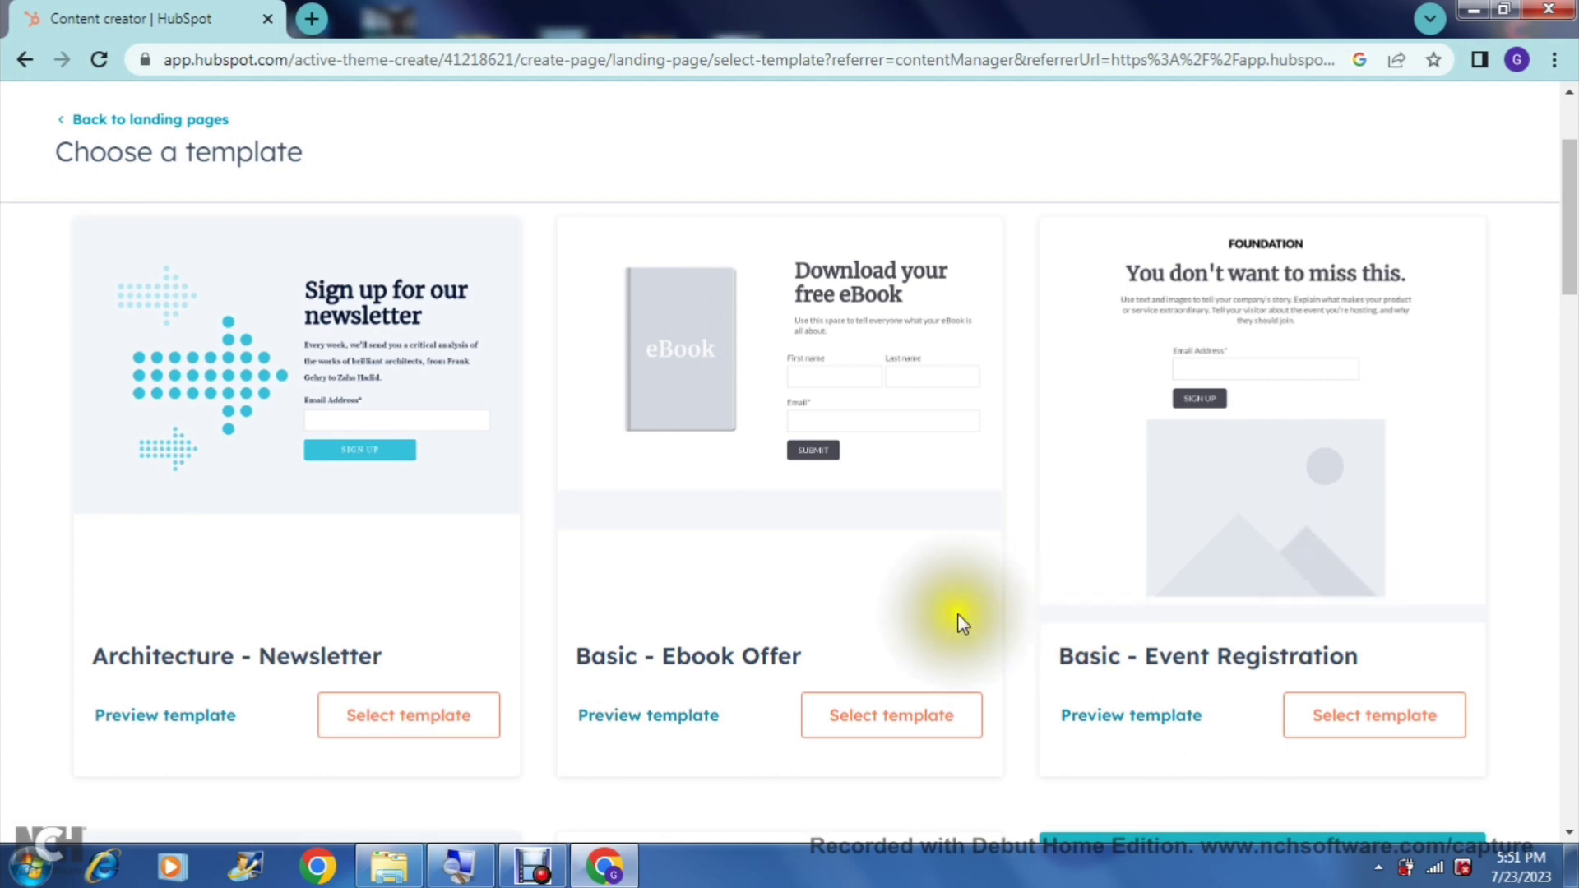
click(894, 723)
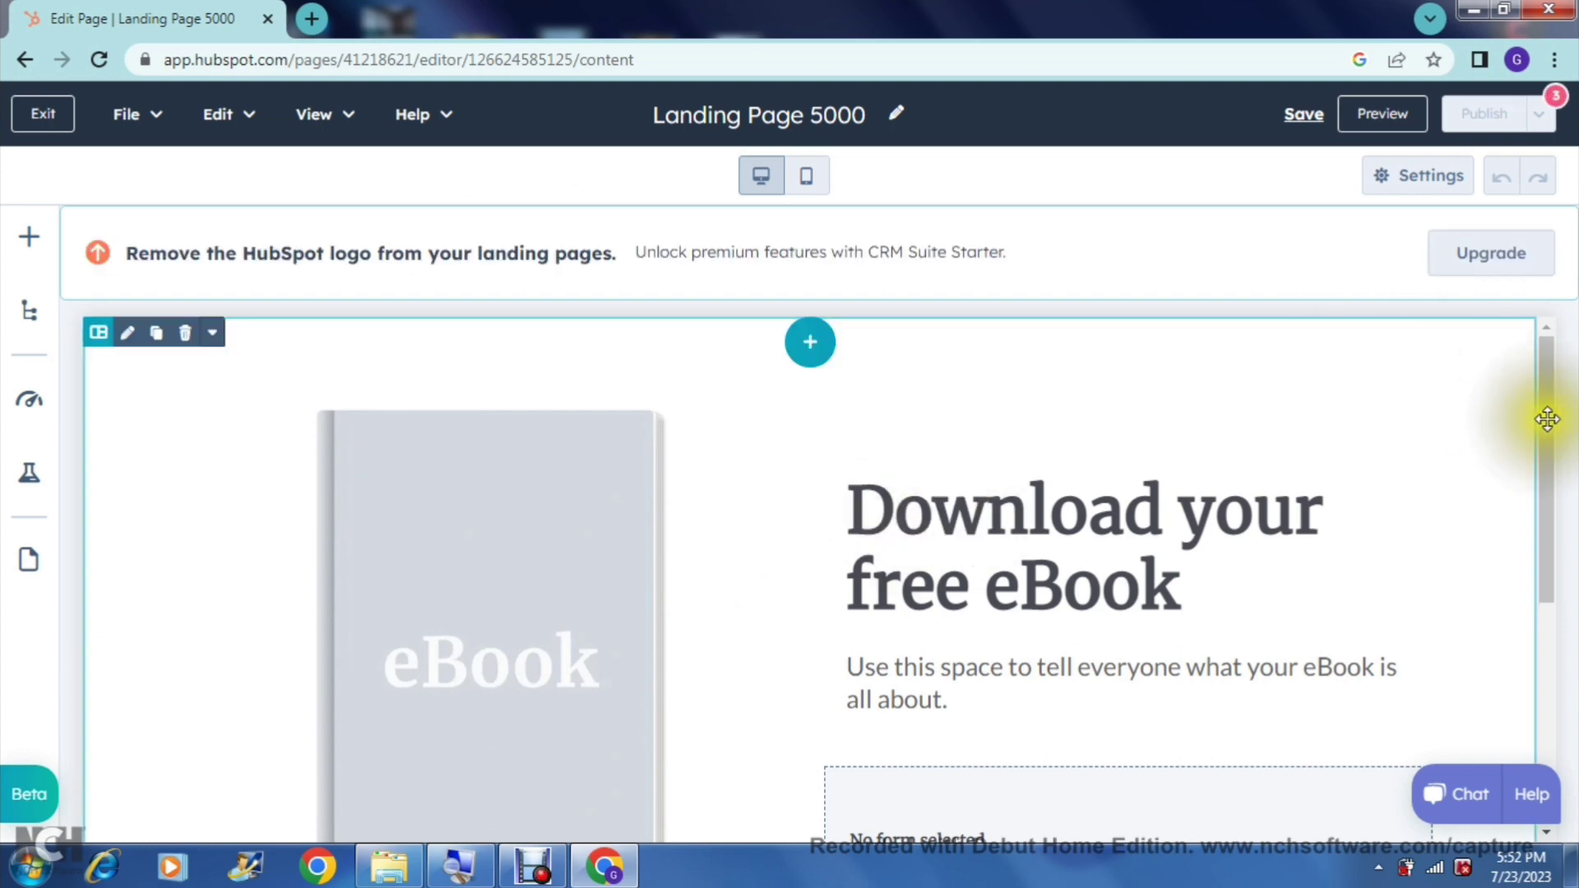
Step: Review the eBook cover image's alt text and size settings, and open the "Download your free eBook" text for editing
drag(1549, 421, 1557, 479)
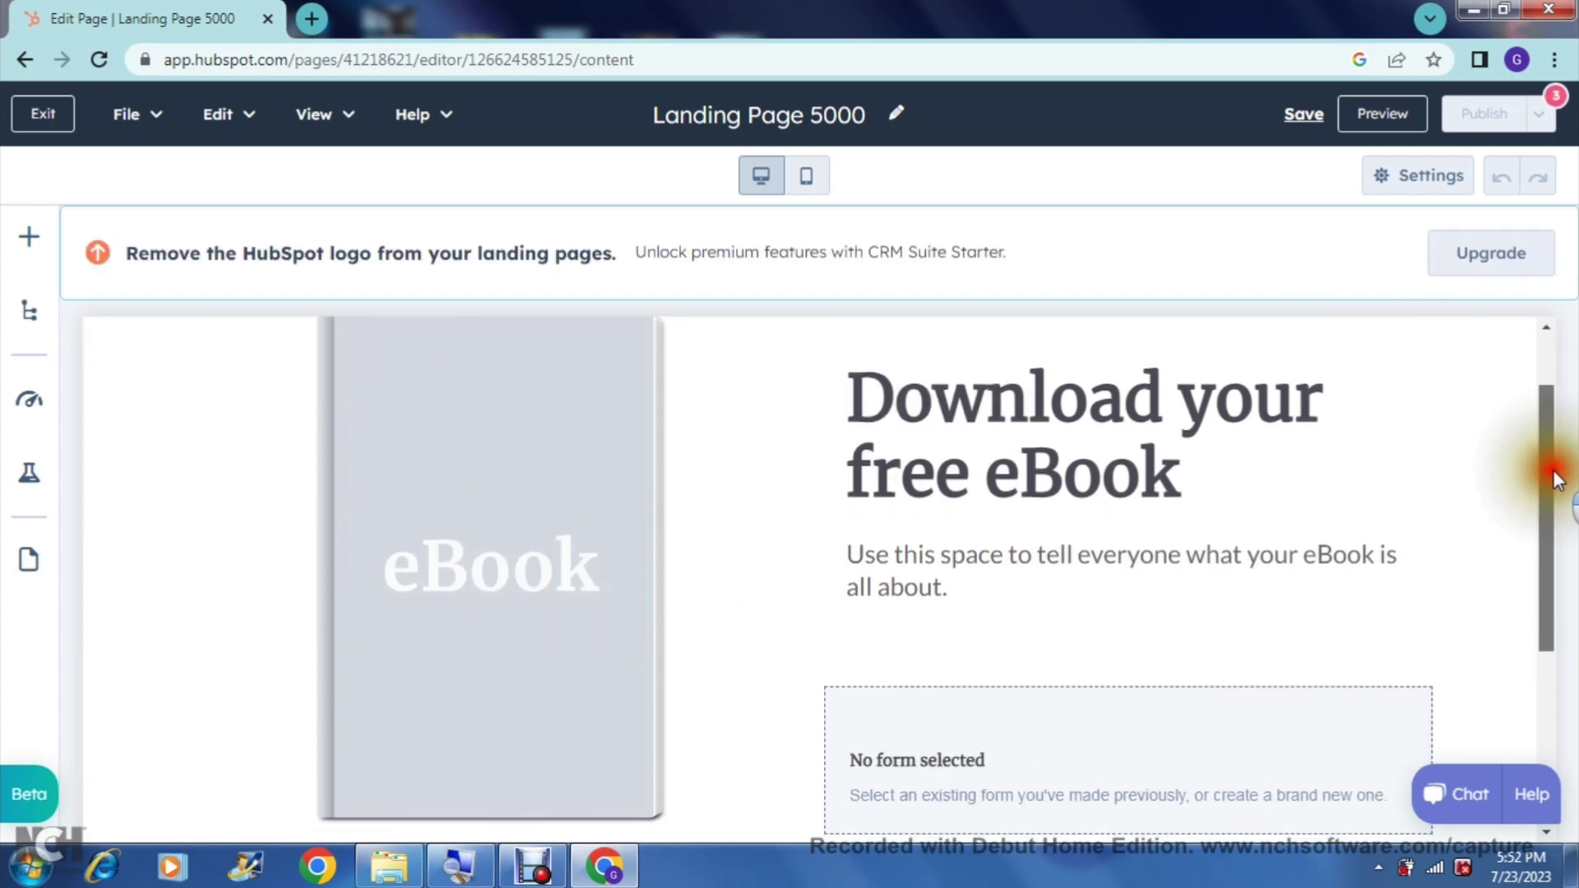
click(550, 533)
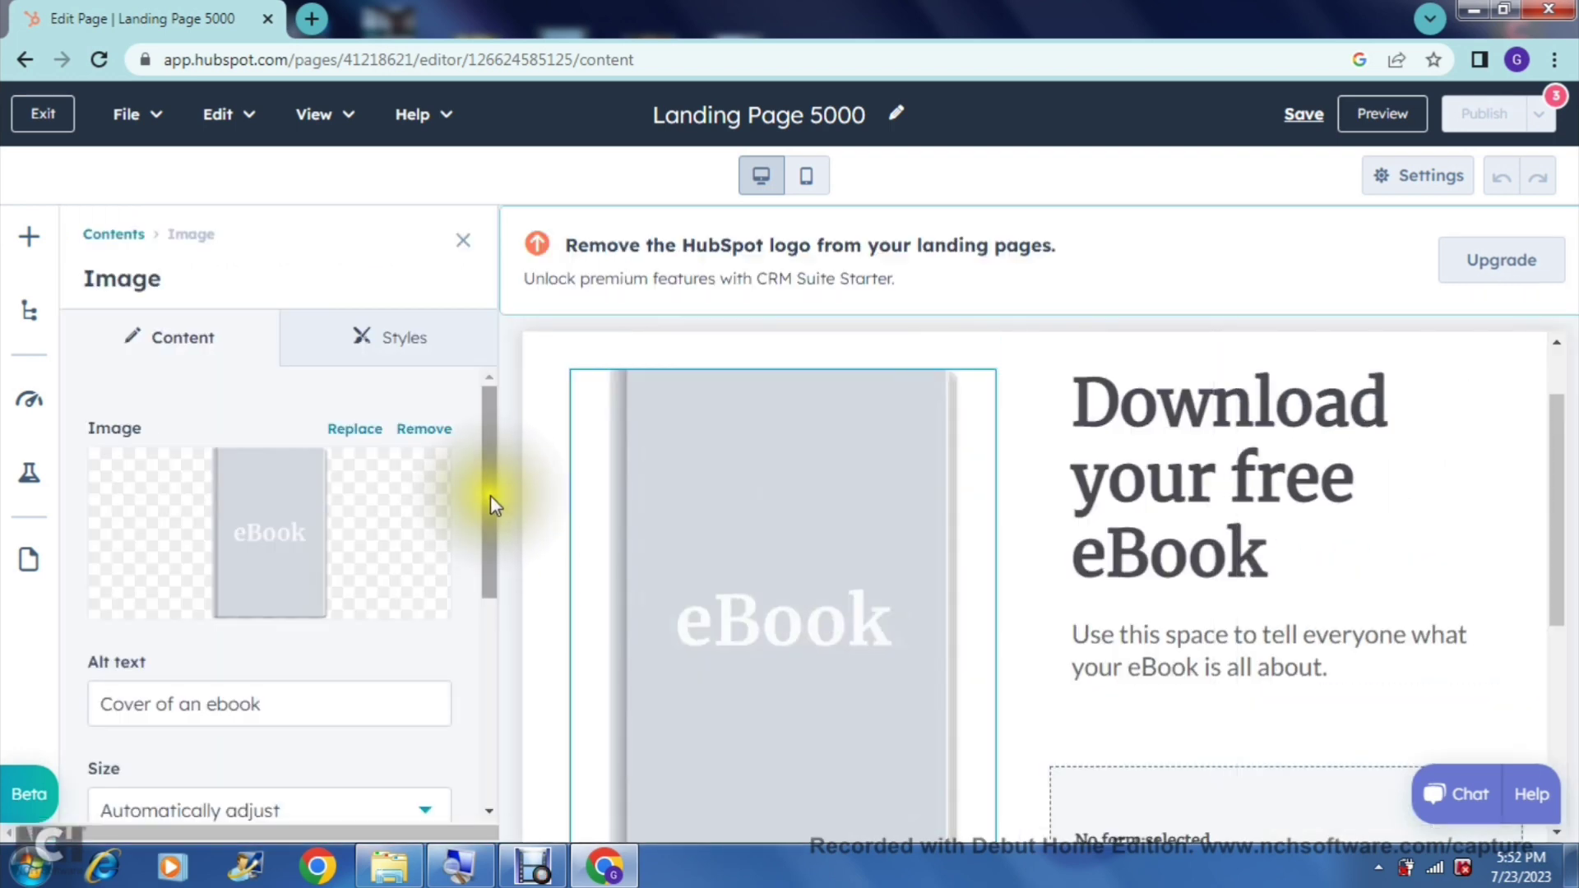
drag(490, 495, 491, 598)
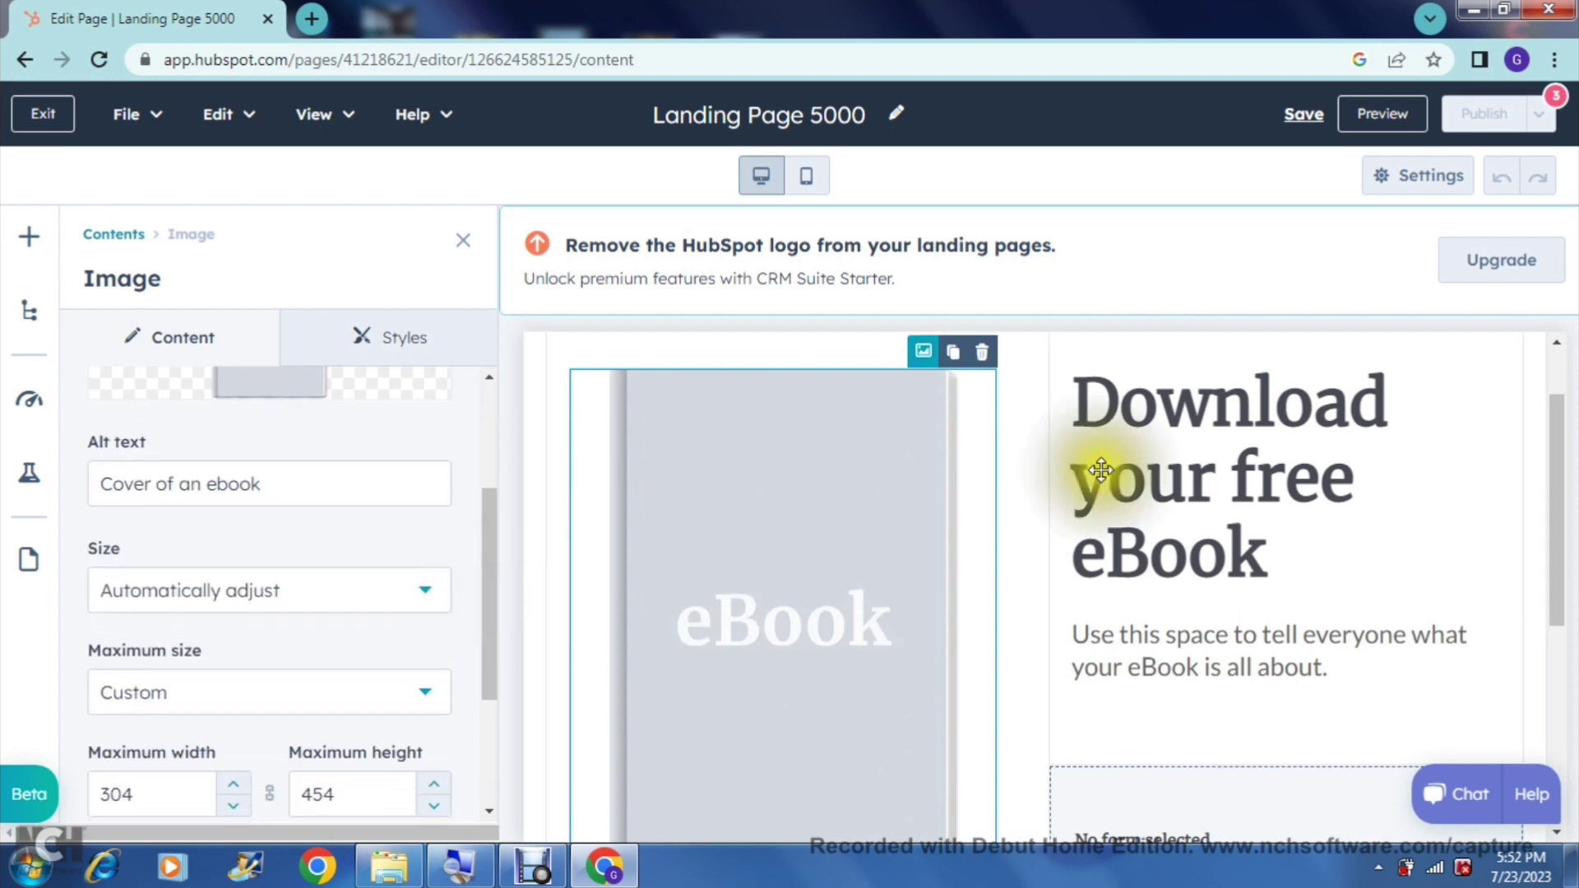
click(1135, 473)
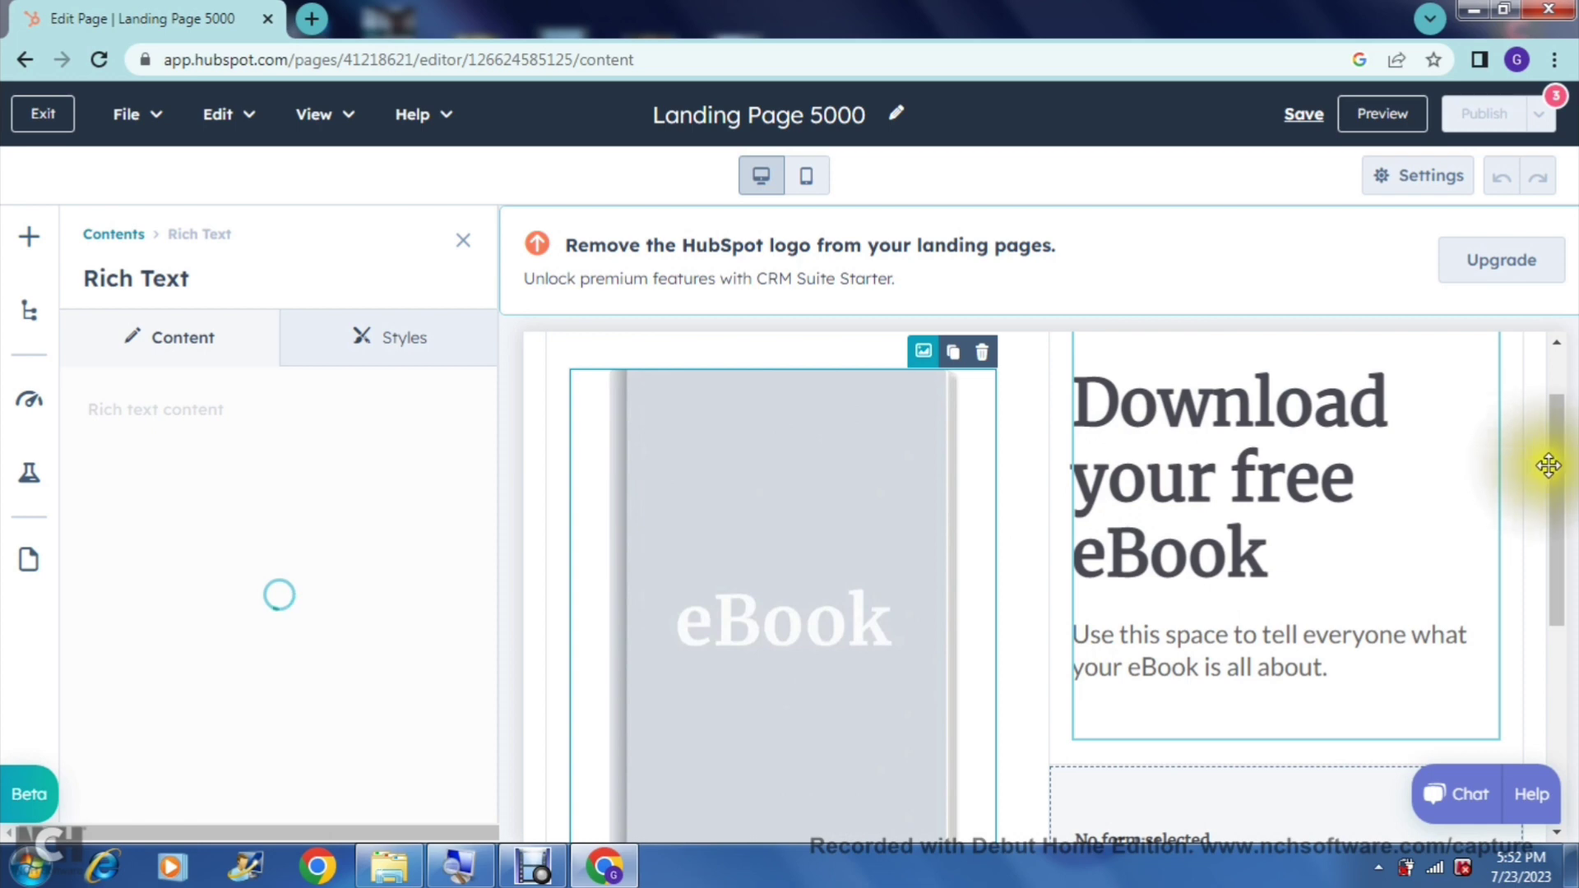
Step: Review the footer's Follow me module, covering its social networks, display options, scale, spacing, alignment and color scheme
drag(1563, 477, 1568, 692)
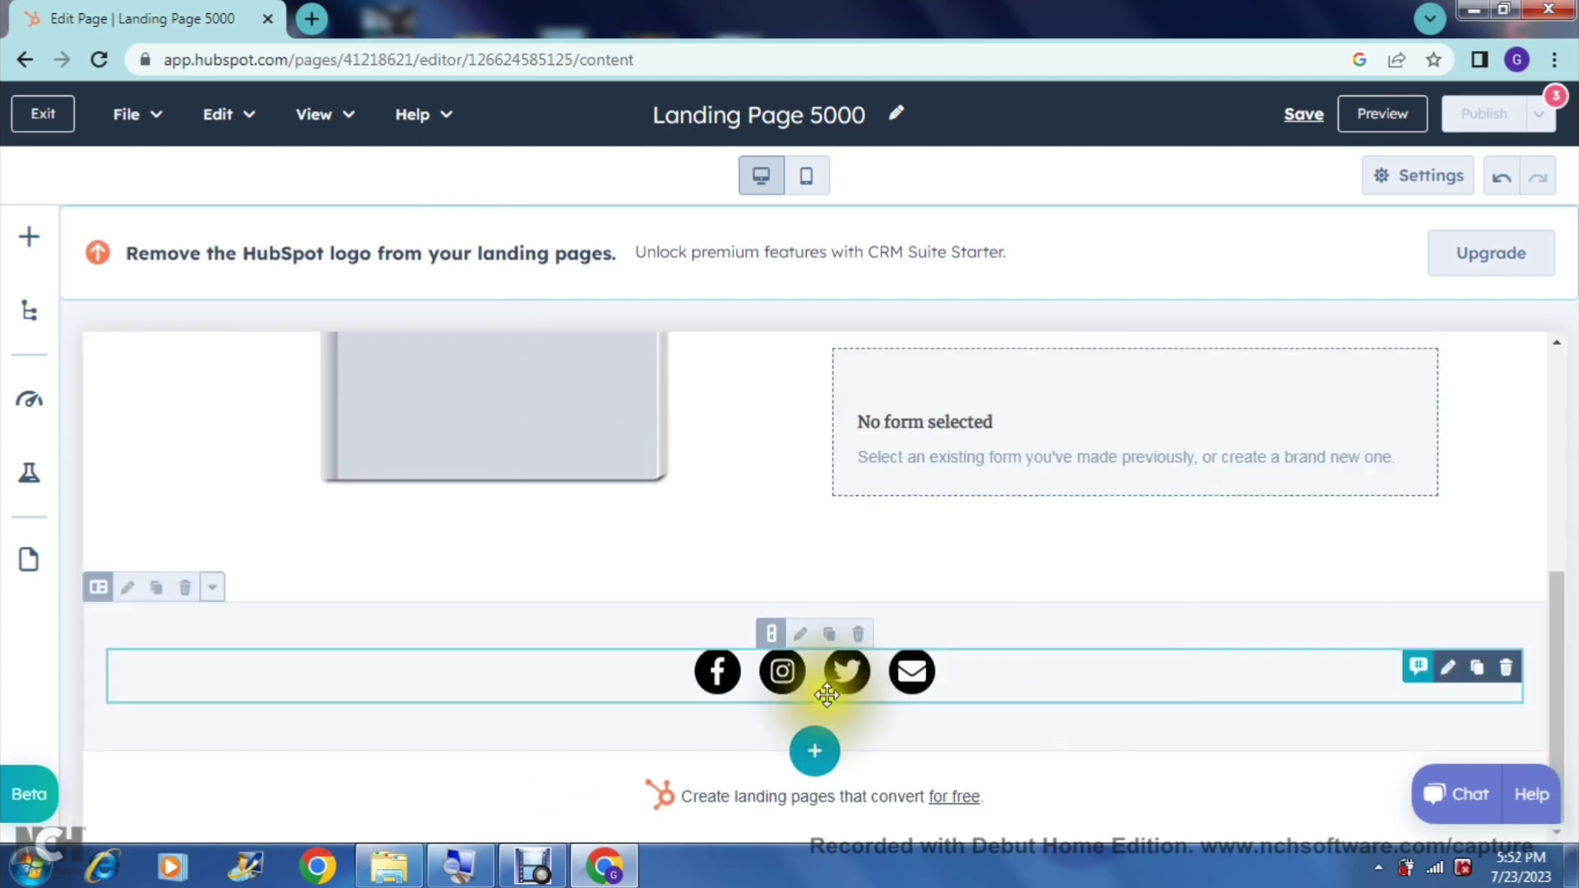
click(826, 679)
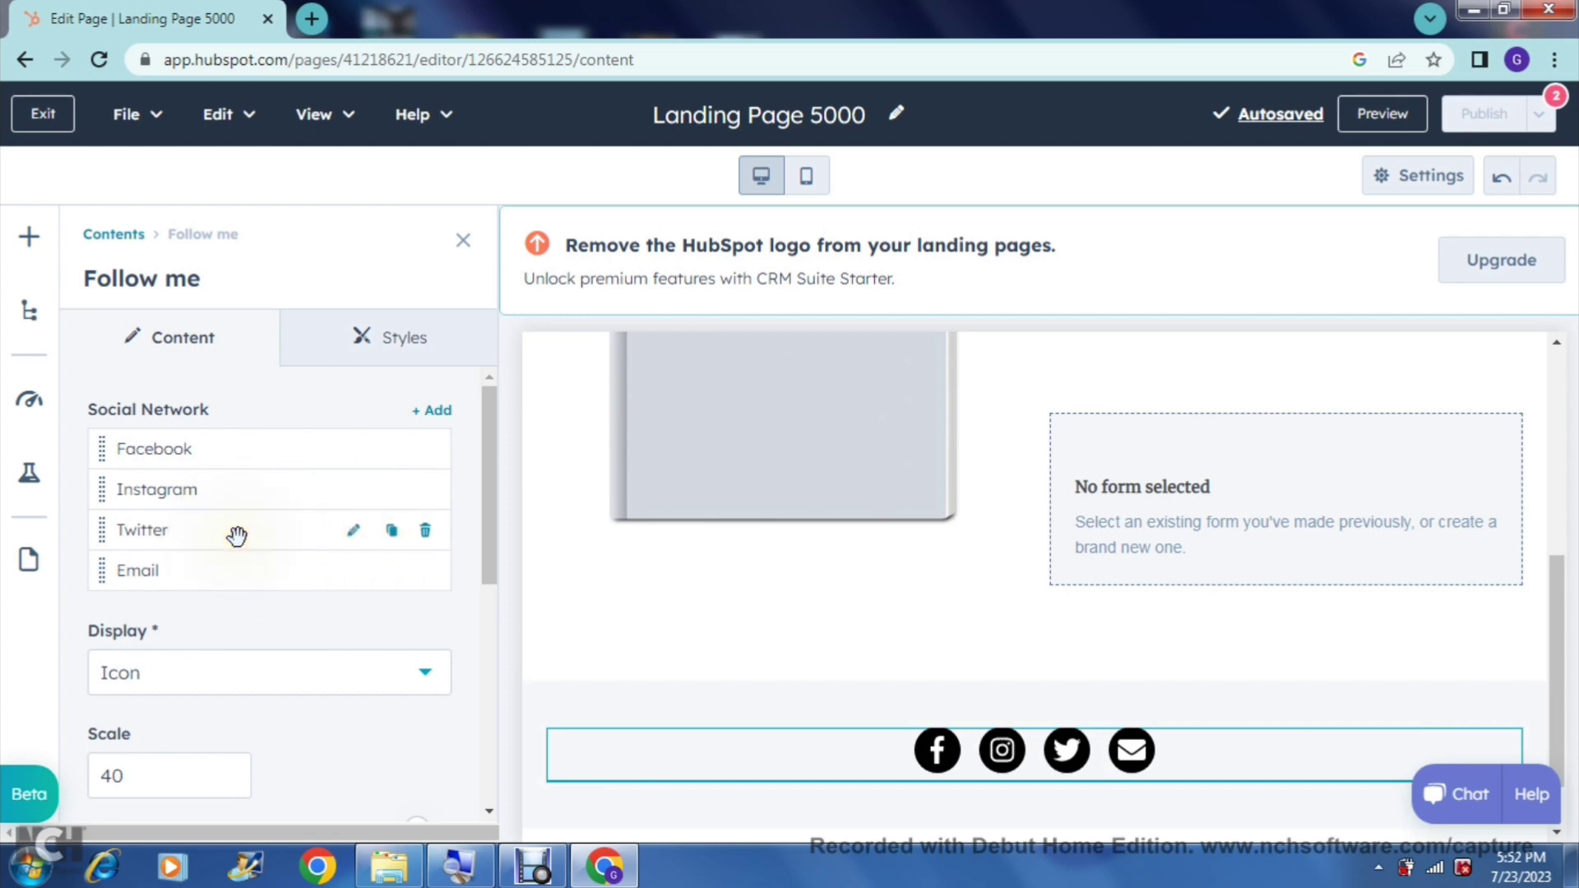
click(346, 684)
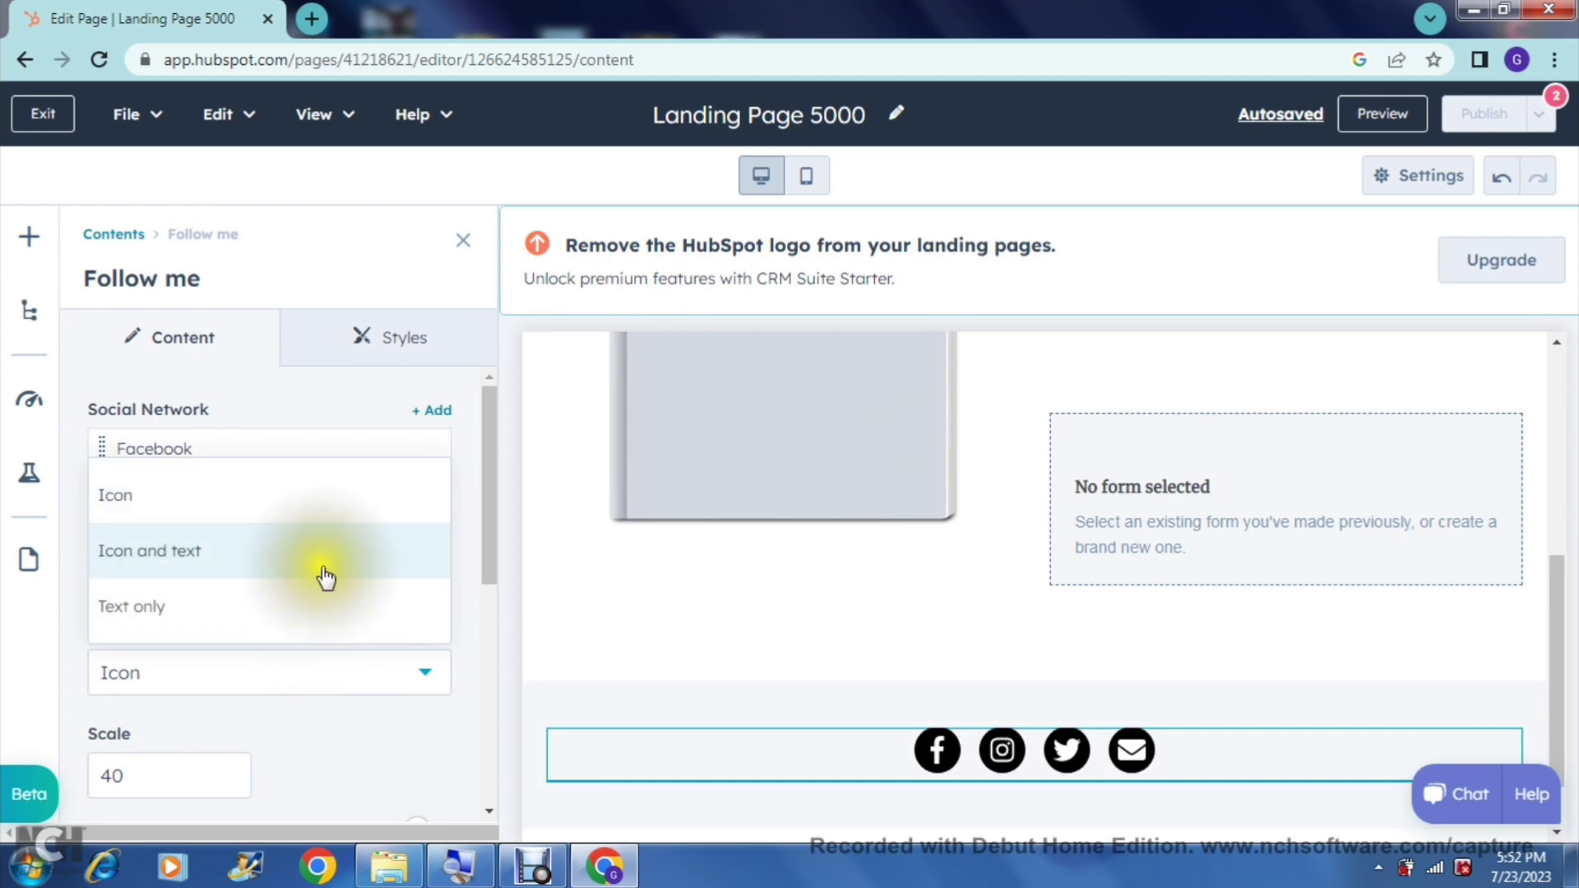
click(313, 706)
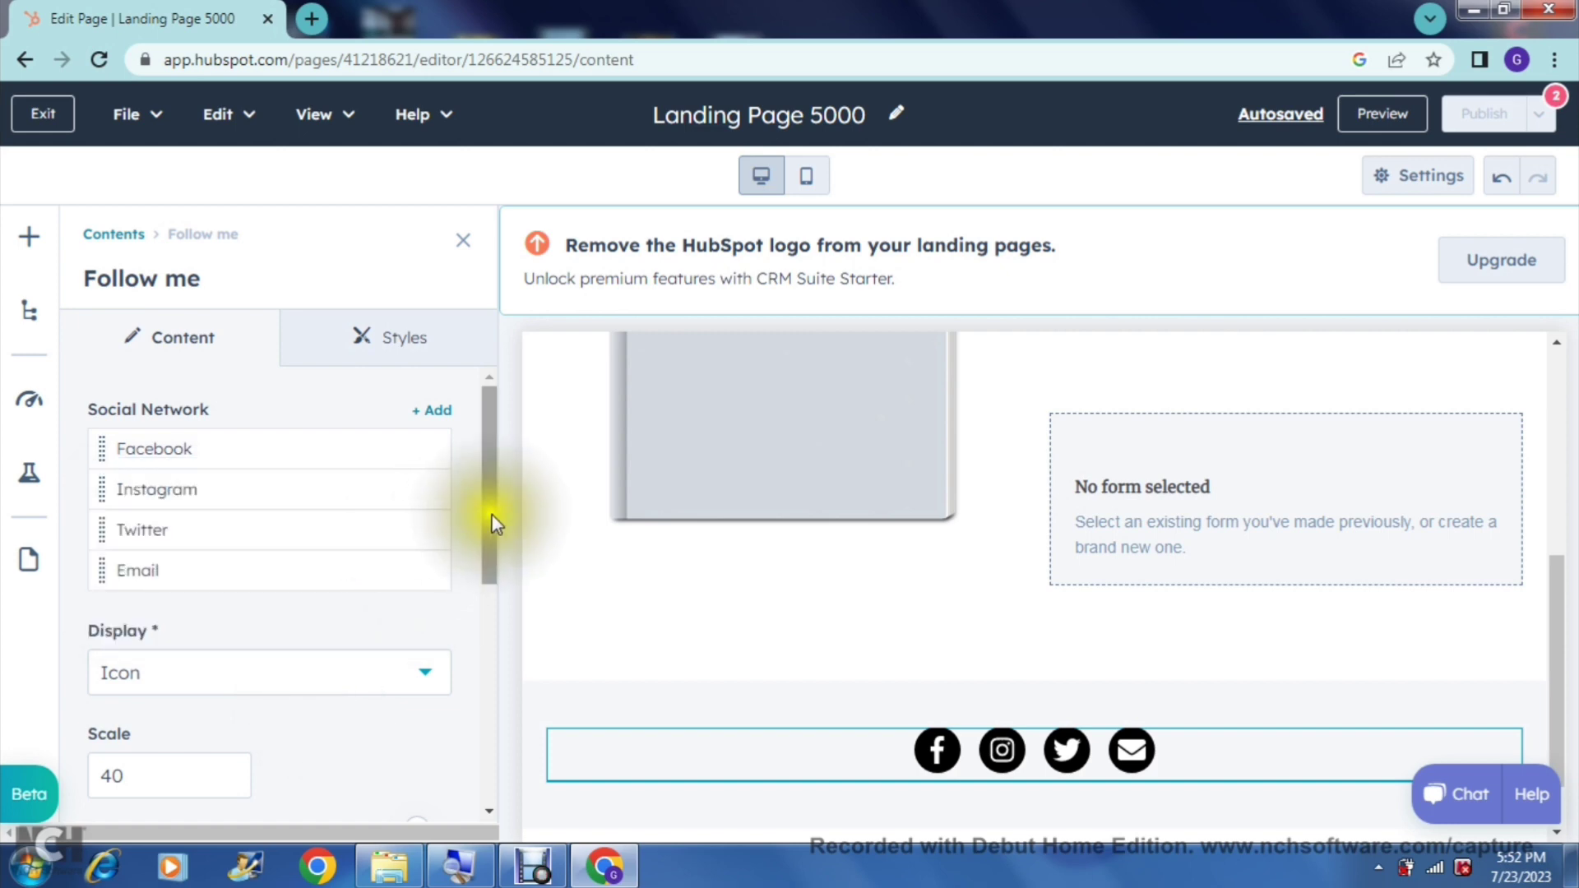
drag(490, 521, 475, 701)
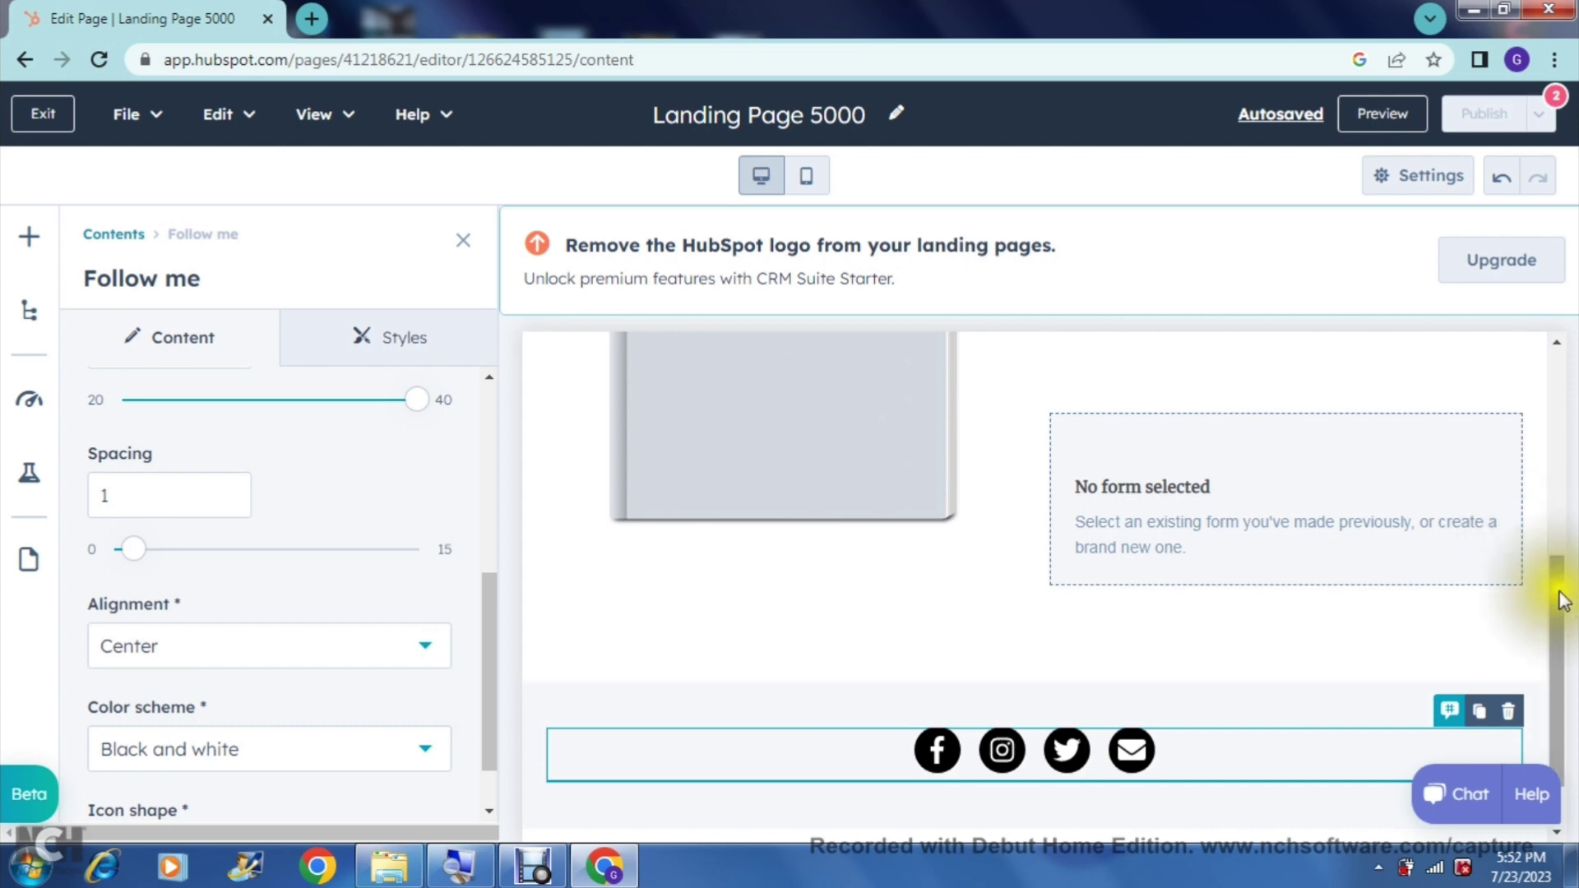
Step: Check which requirements must be met before the landing page can be published
drag(1554, 595, 1555, 385)
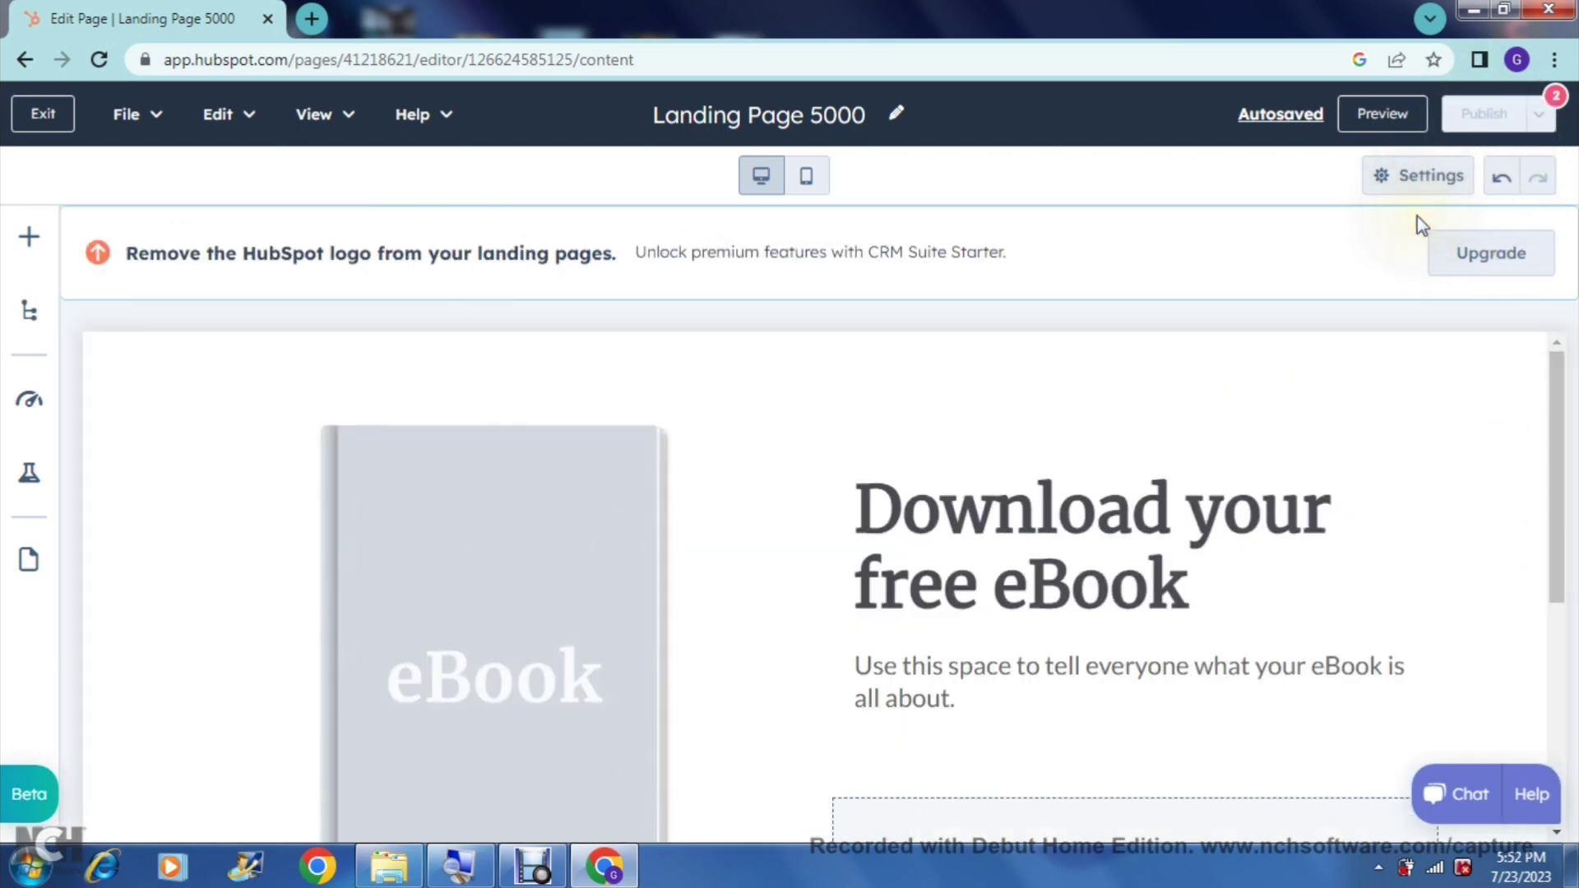
mouse_move(1488, 121)
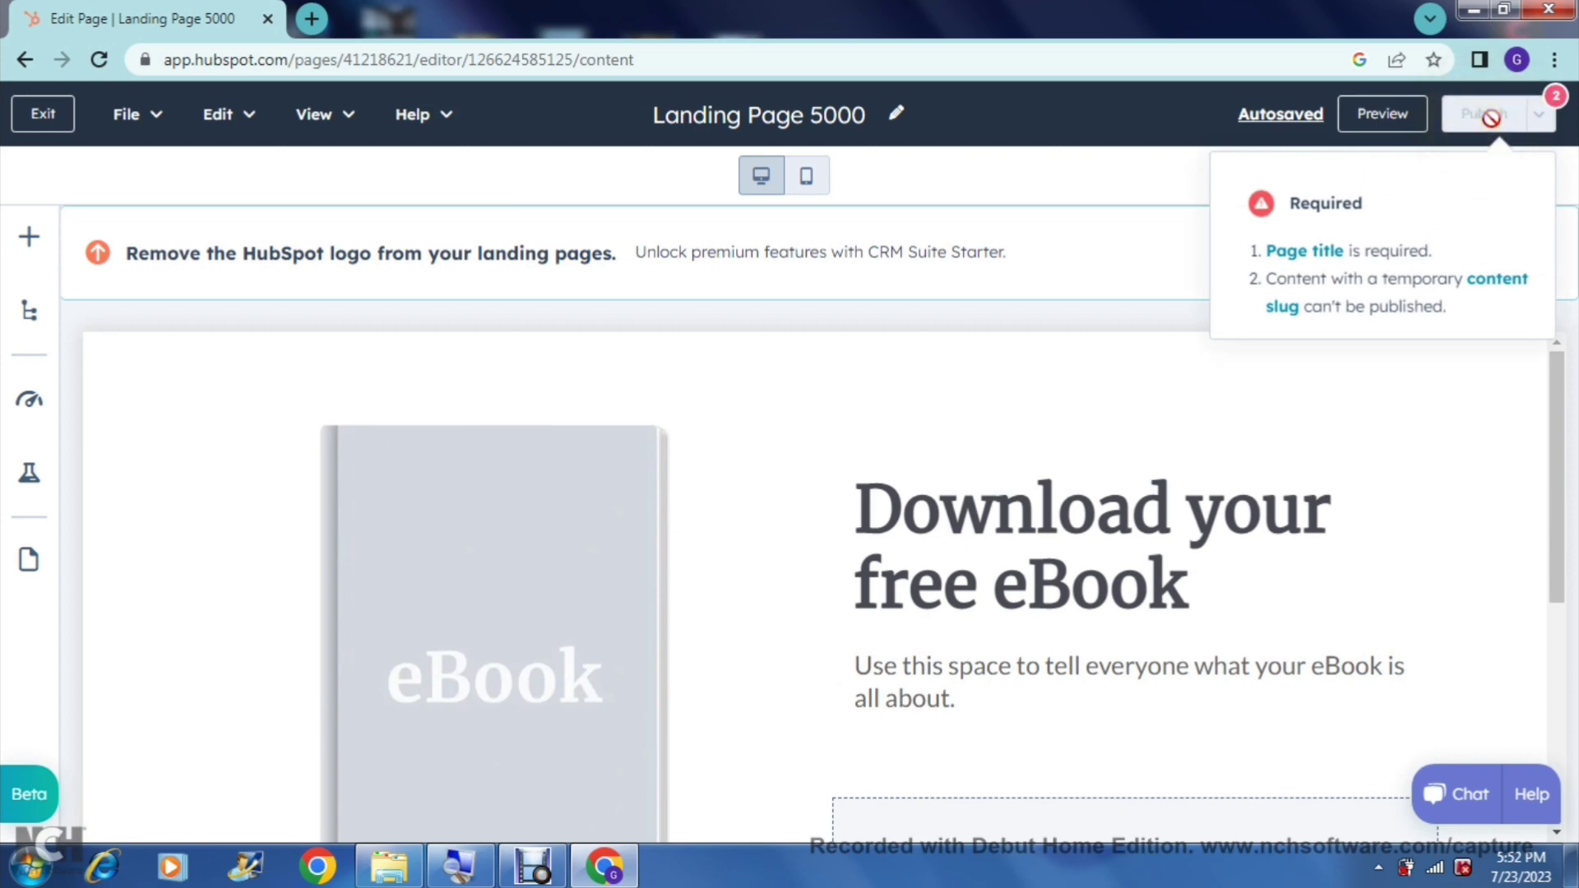